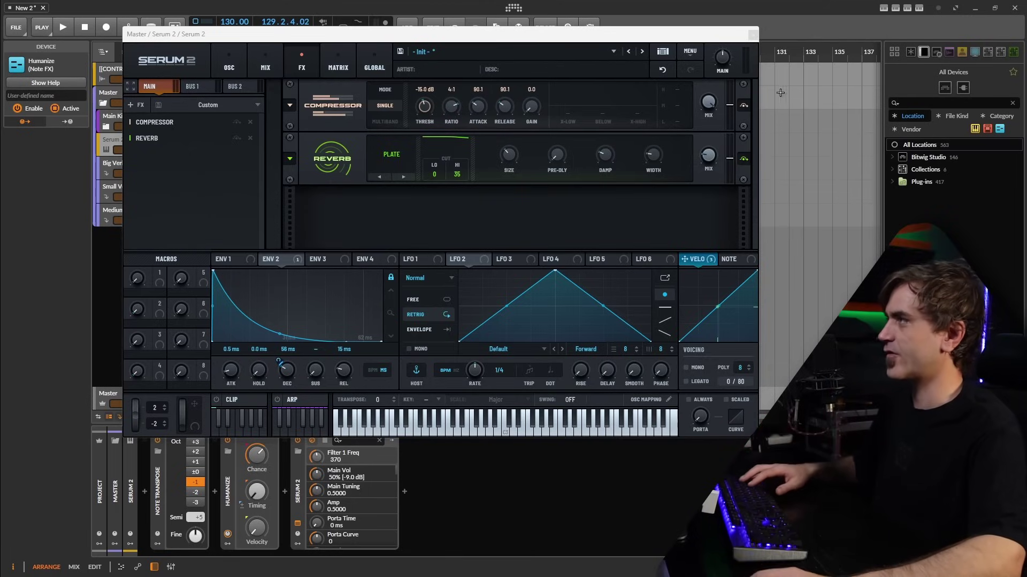
View the notes of the Serum 2 clip, and return to the Serum 2 device.
left_click(753, 34)
key("e")
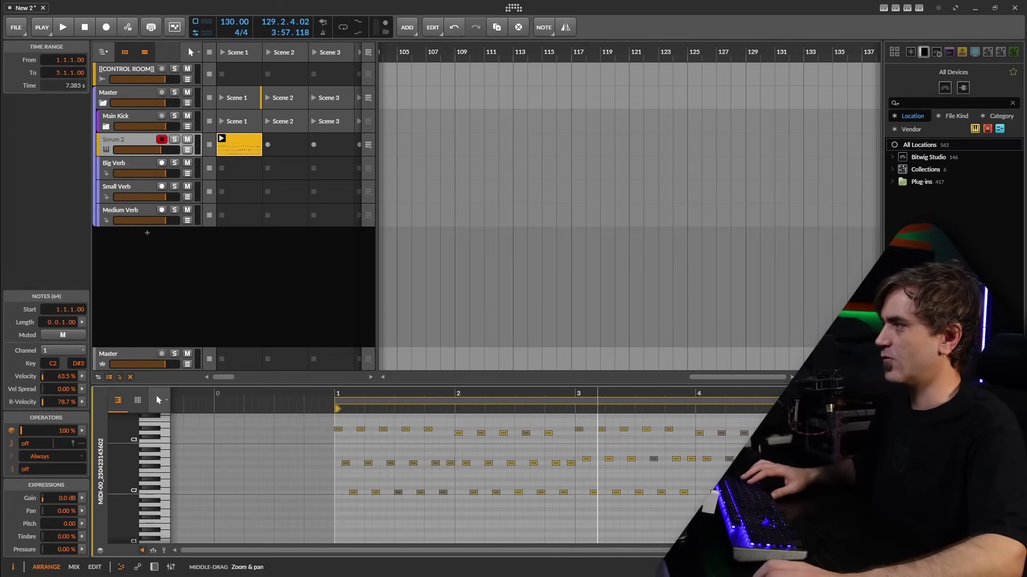
key("d")
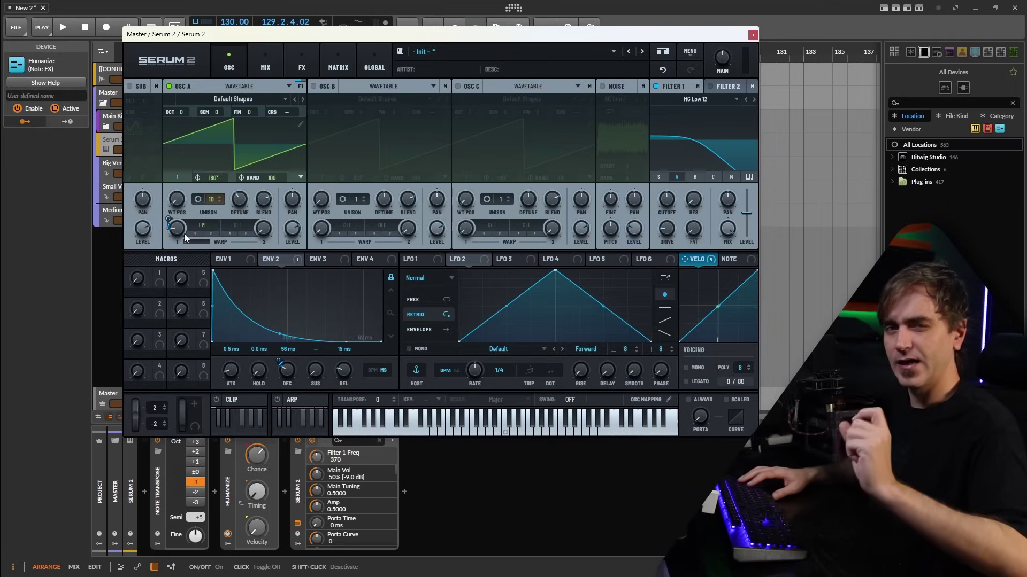
Raise the Filter 1 cutoff to its 22050 maximum while the clip plays, and stop playback.
key("space")
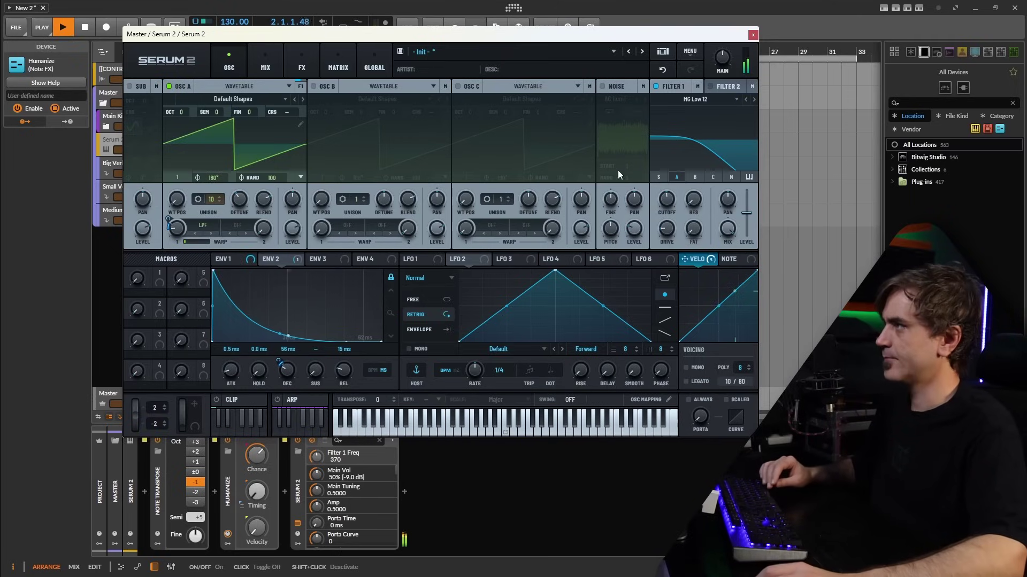
left_click_drag(667, 199, 686, 152)
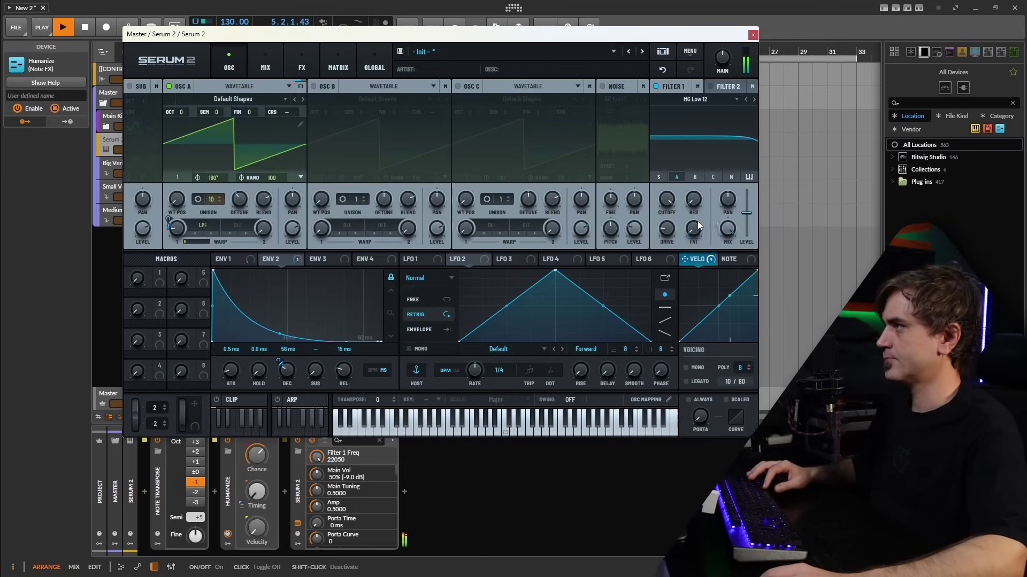
key("space")
Examine the effects racks of Main, Bus 1 and Bus 2.
left_click(301, 64)
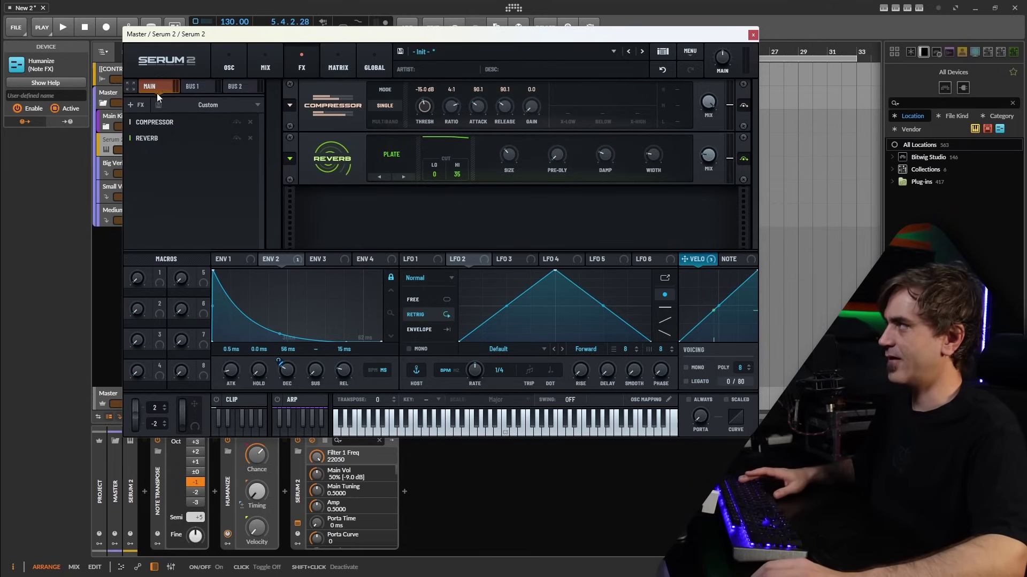
left_click(195, 85)
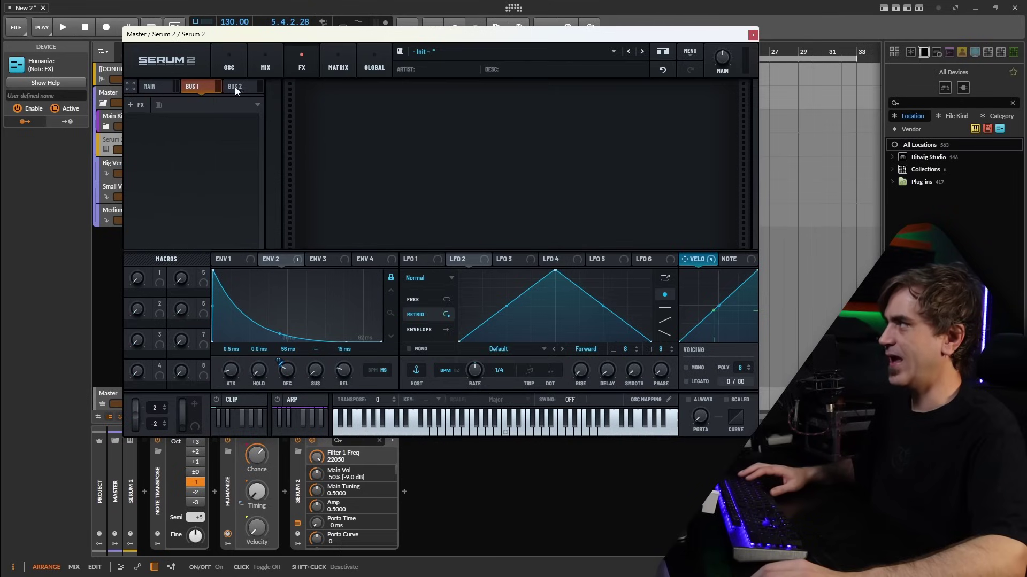
left_click(161, 85)
left_click(192, 86)
left_click(236, 88)
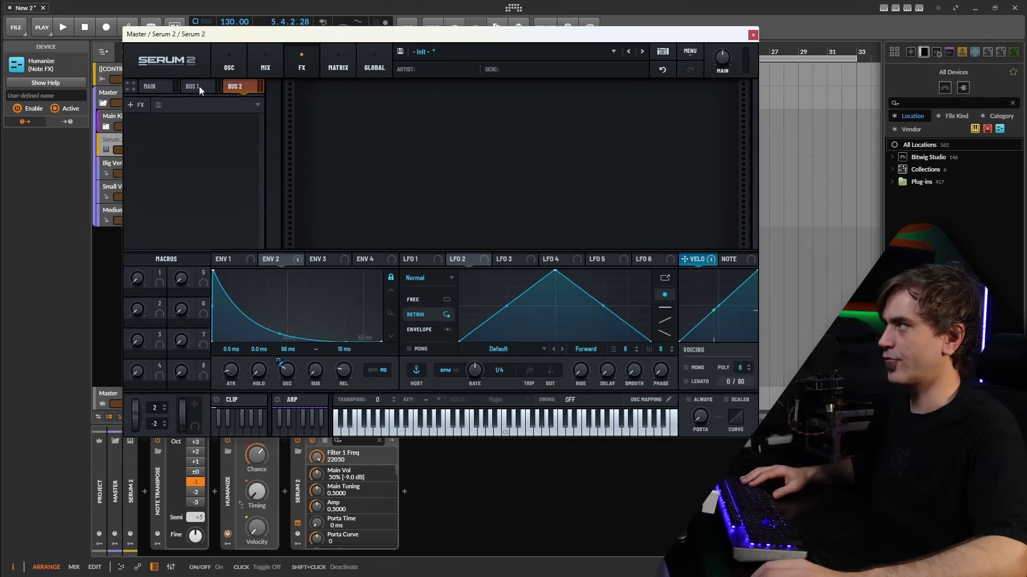
left_click(199, 89)
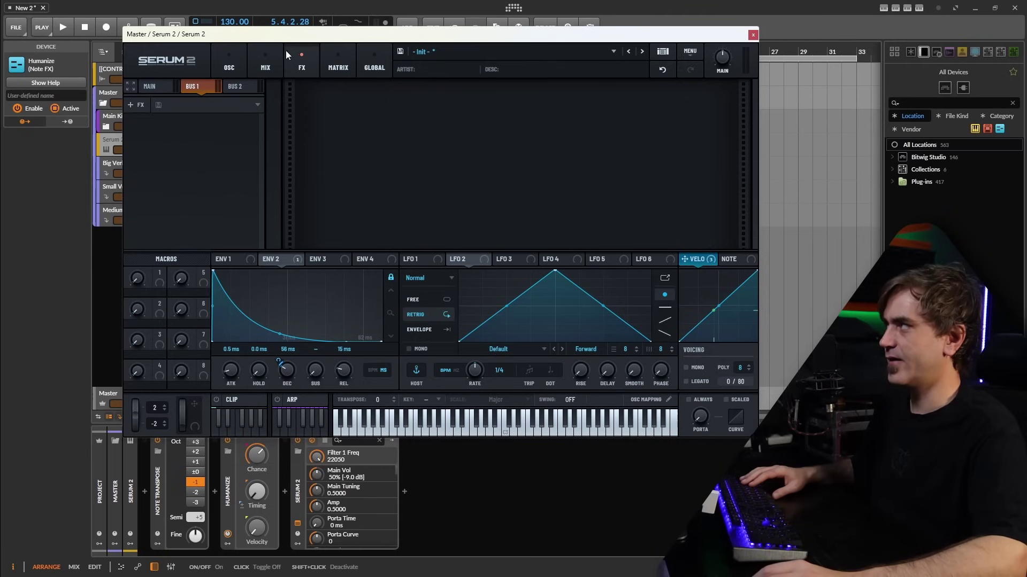
Assign LFO 2 to Filter 1's Bus 1 send at 100% and redraw the LFO 2 curve flat along its baseline.
left_click(266, 58)
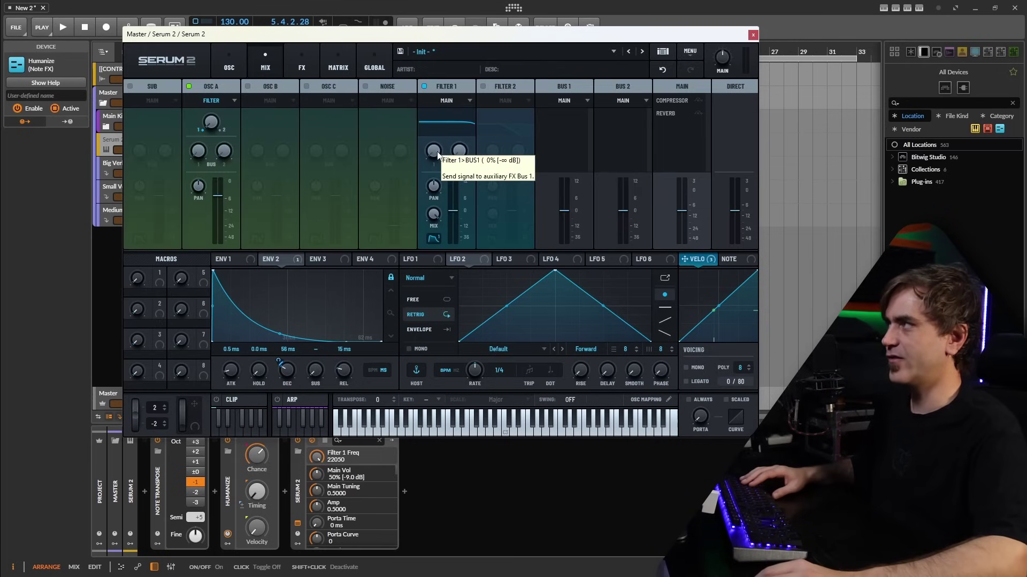
left_click_drag(434, 152, 438, 164)
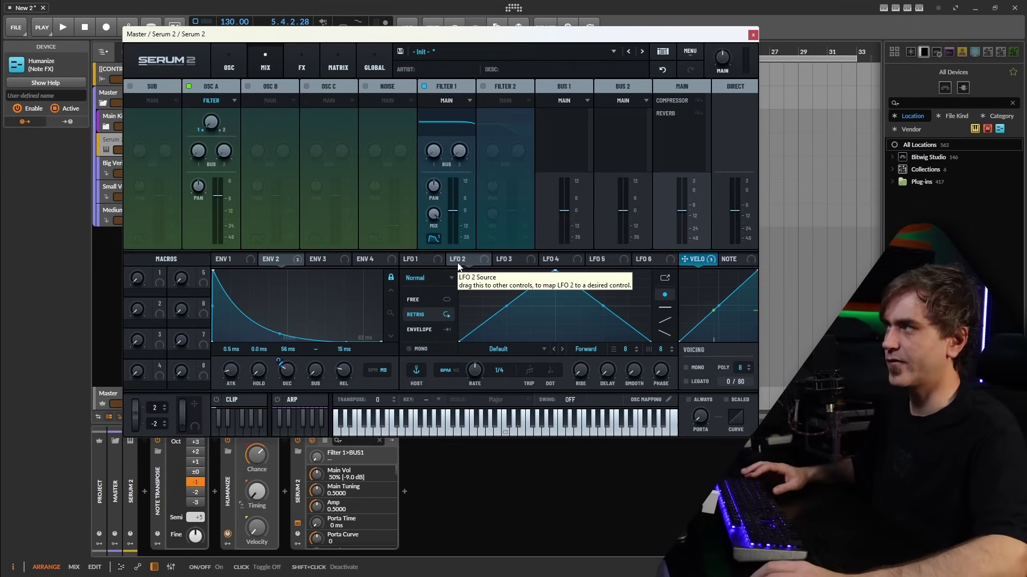
left_click_drag(458, 263, 437, 162)
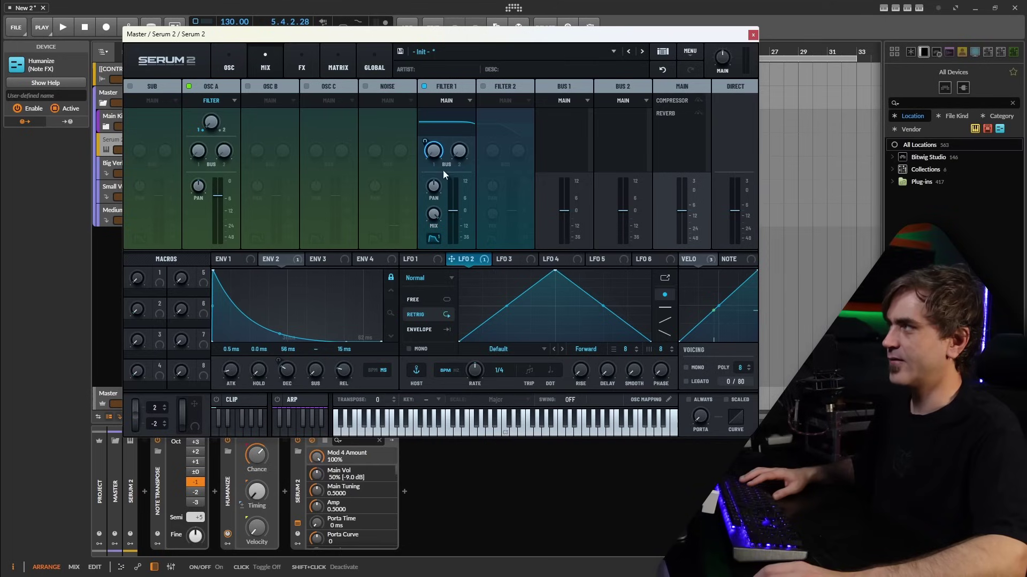
mouse_move(497, 274)
left_mouse_down()
mouse_move(499, 246)
mouse_move(527, 371)
mouse_move(649, 369)
left_mouse_up()
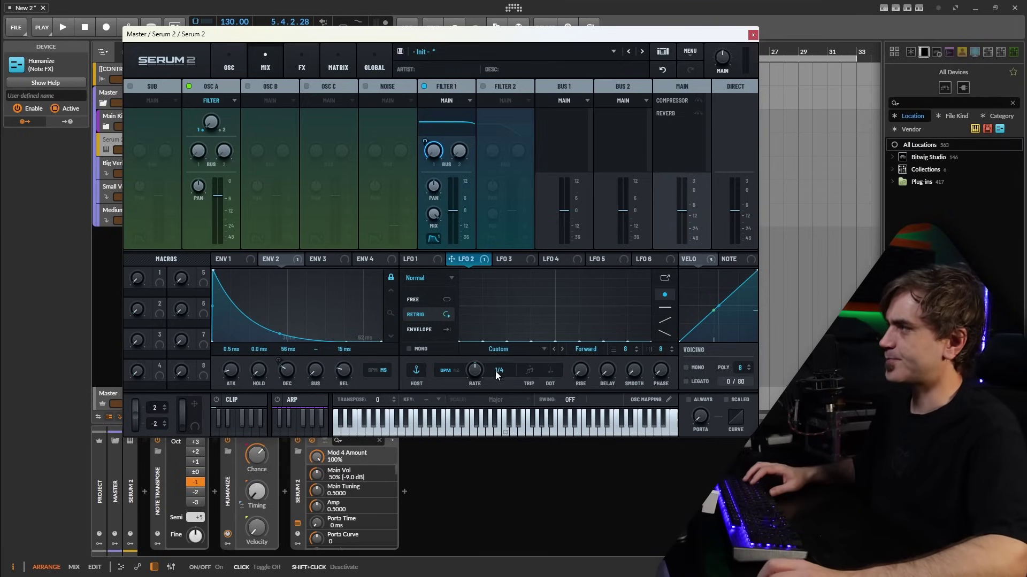
Remove all modulators from Filter 1's Bus 1 send.
right_click(435, 150)
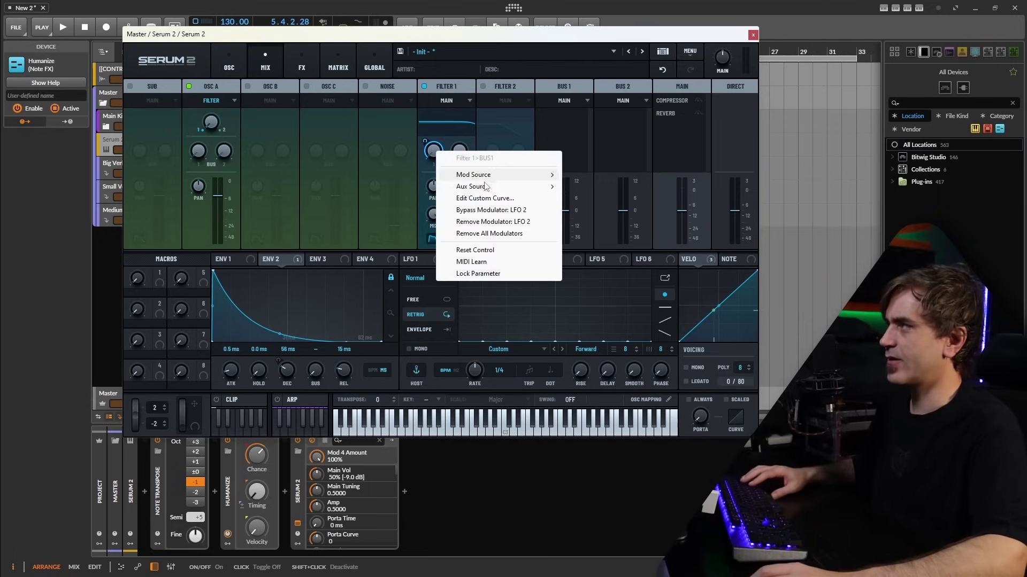
left_click(487, 233)
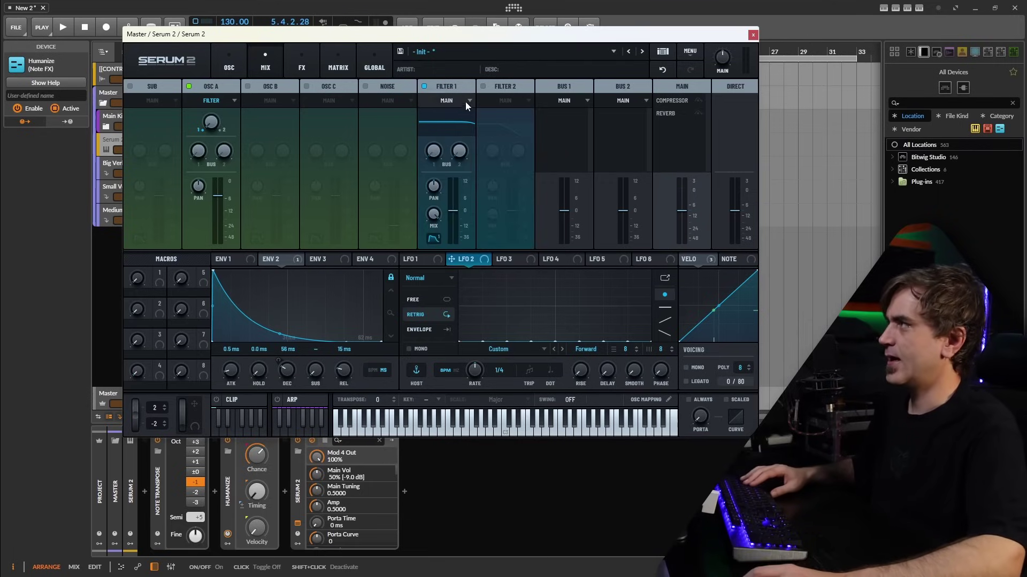
Add a Delay effect to Bus 1 with both channels linked at dotted 1/8.
left_click(303, 63)
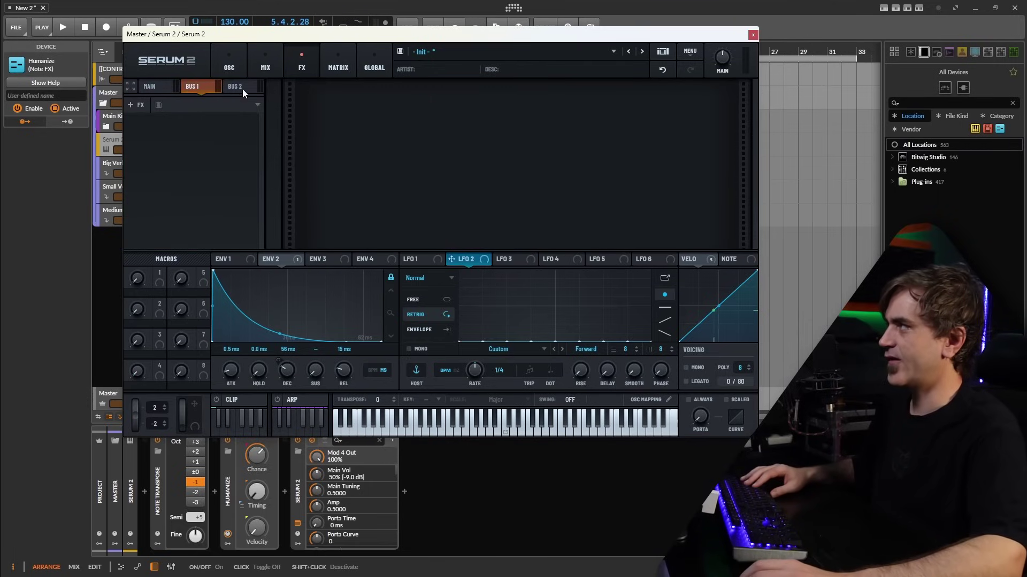
left_click(132, 107)
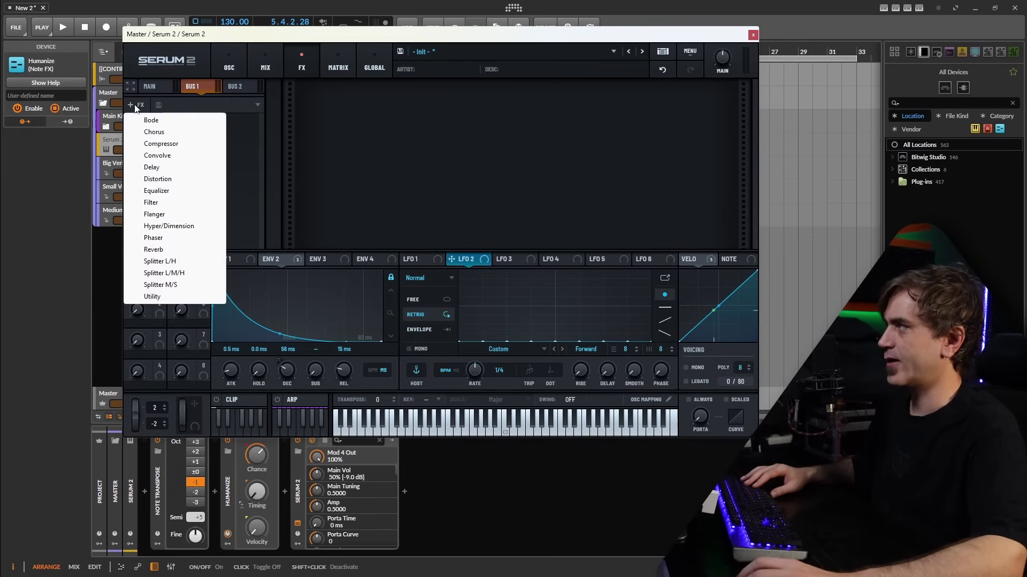
left_click(162, 170)
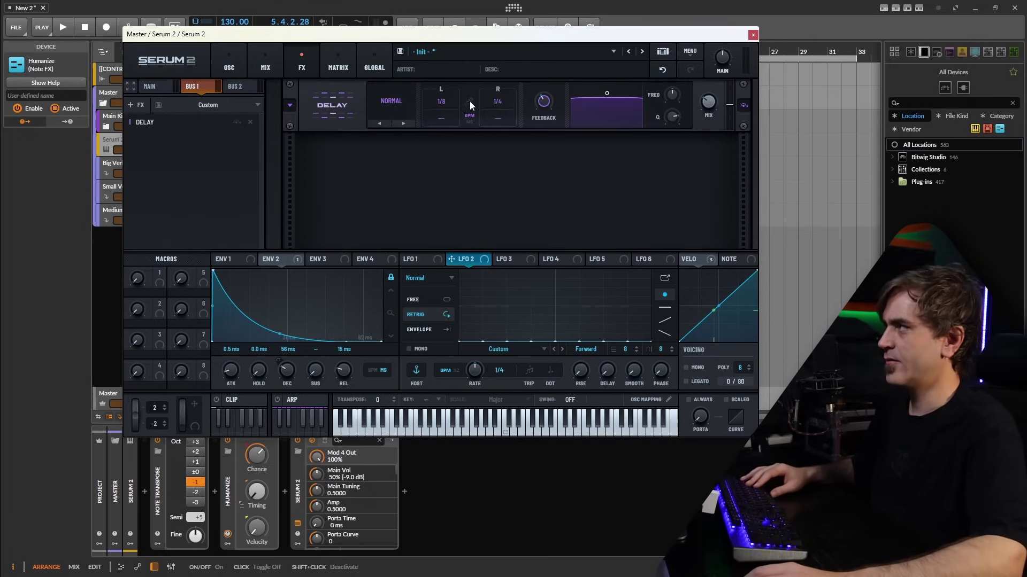
left_click(447, 122)
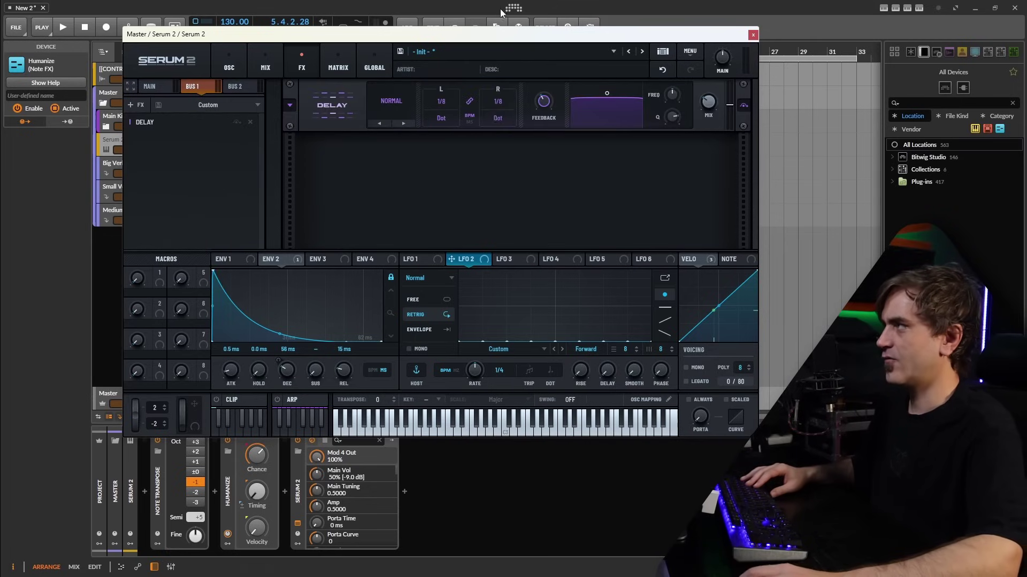
Switch the delay to Ping-Pong with 78% feedback and narrow its filter band.
left_click(394, 118)
left_click(407, 136)
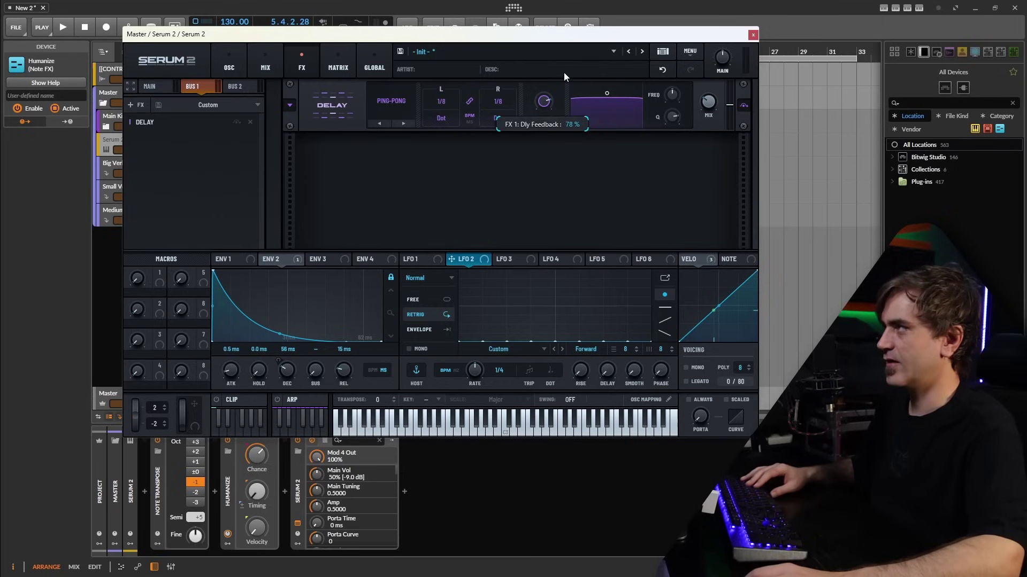
left_click_drag(606, 94, 613, 107)
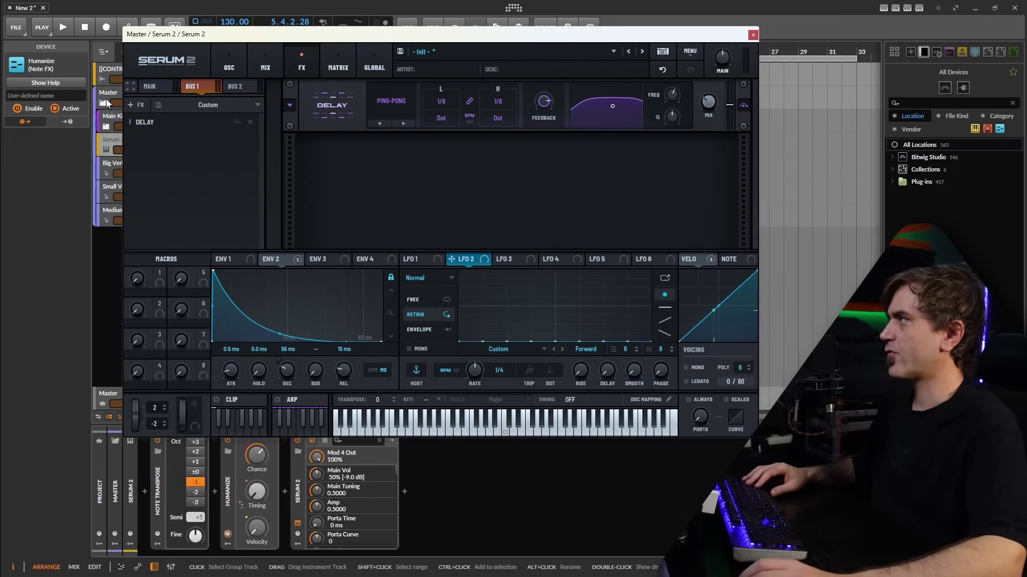
Set the Bus 1 delay's wet mix to 100% and look at the Main effects rack for comparison.
left_click(201, 86)
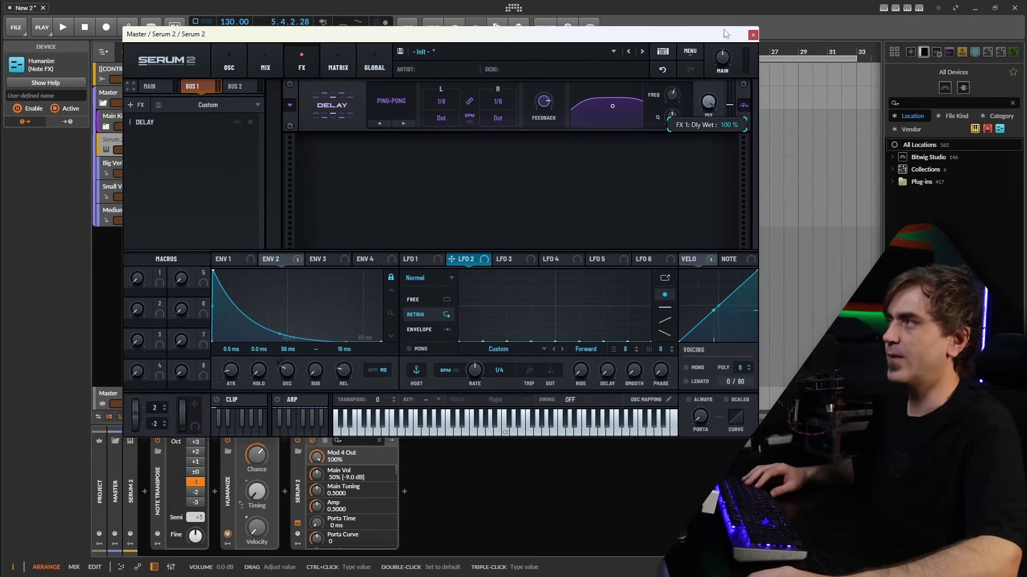
left_click(153, 86)
left_click(198, 89)
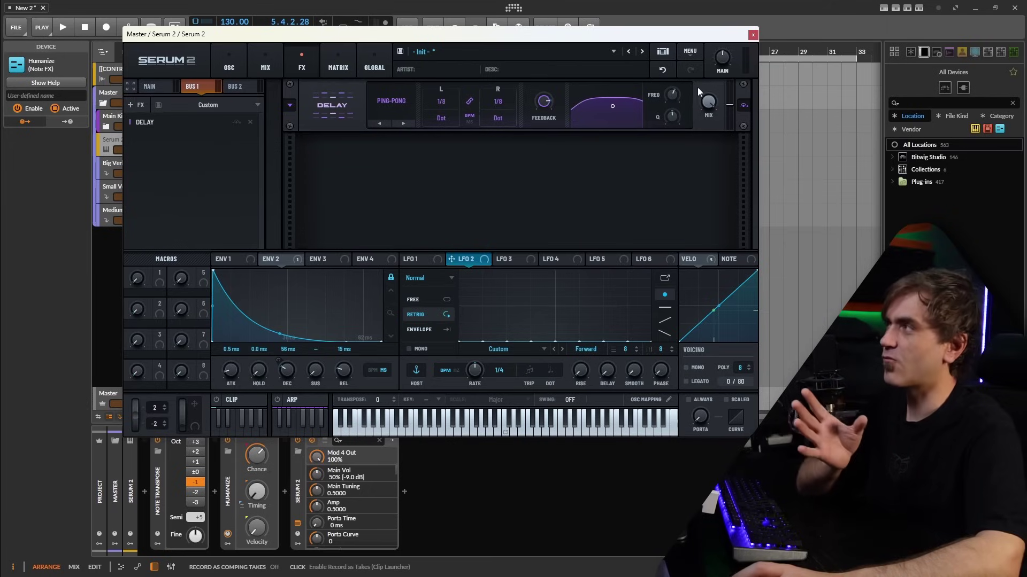
mouse_move(710, 101)
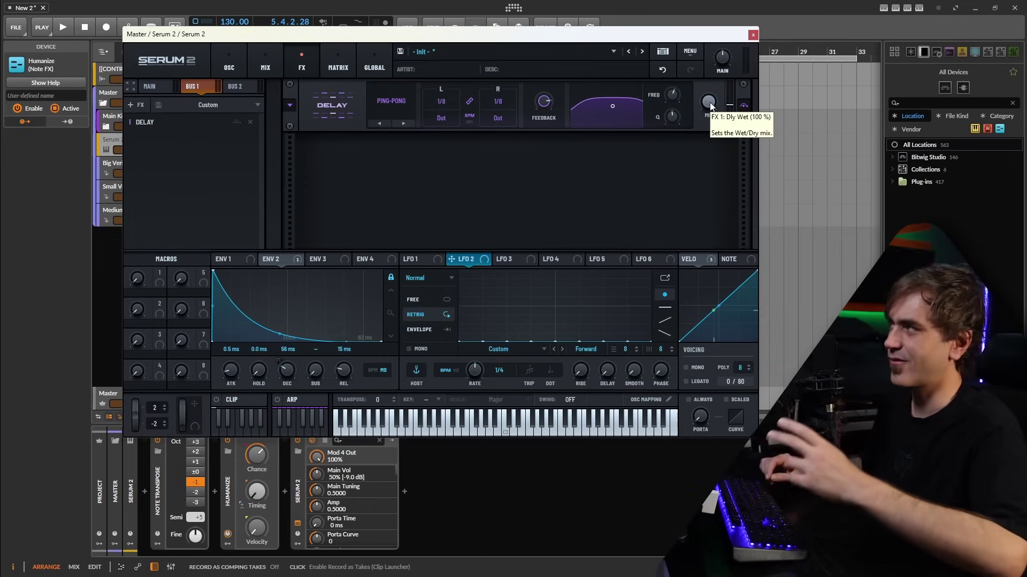
Add a Convolve effect to Bus 2 and load the Cold Abyss impulse response.
left_click(240, 87)
left_click(135, 105)
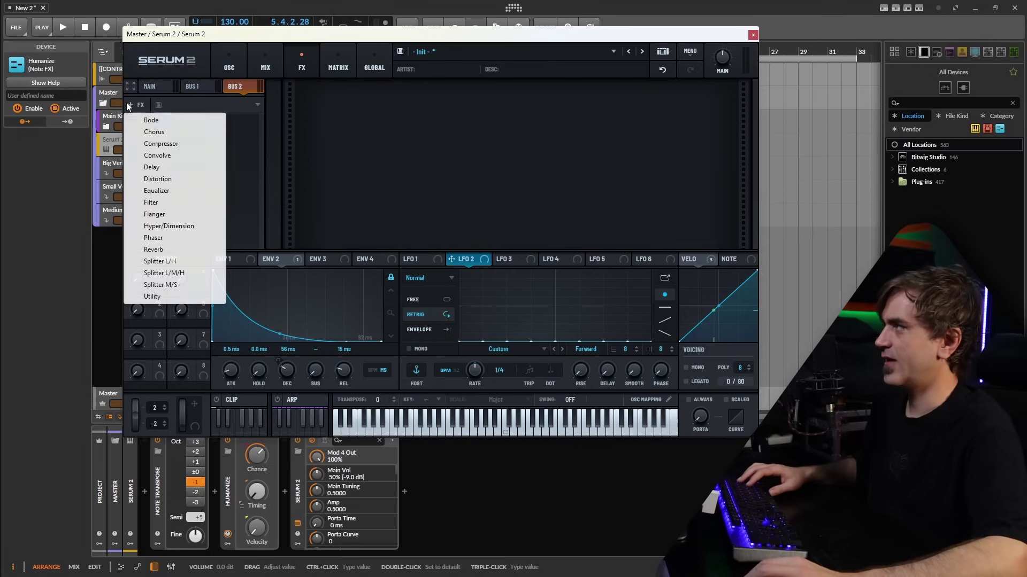
left_click(163, 155)
left_click(414, 104)
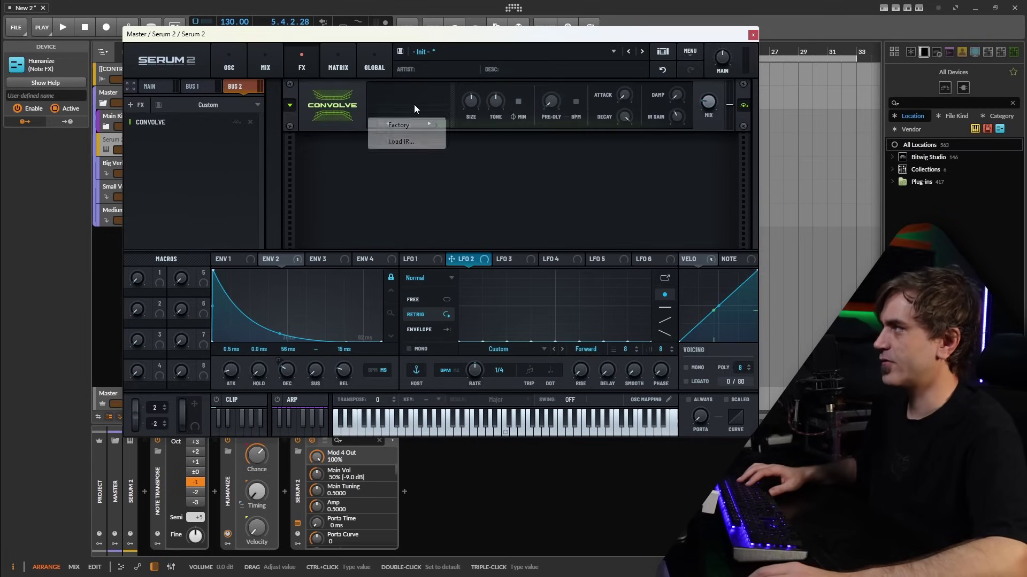
mouse_move(417, 133)
Play the clip while checking the mixer's channel routing and the effects racks of Bus 2 and Main.
key("space")
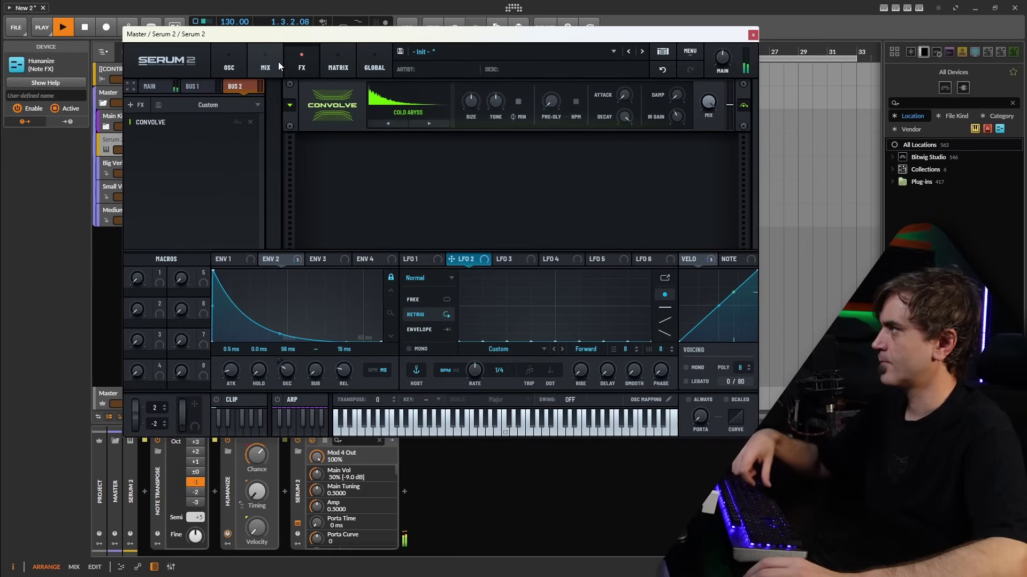
left_click(272, 65)
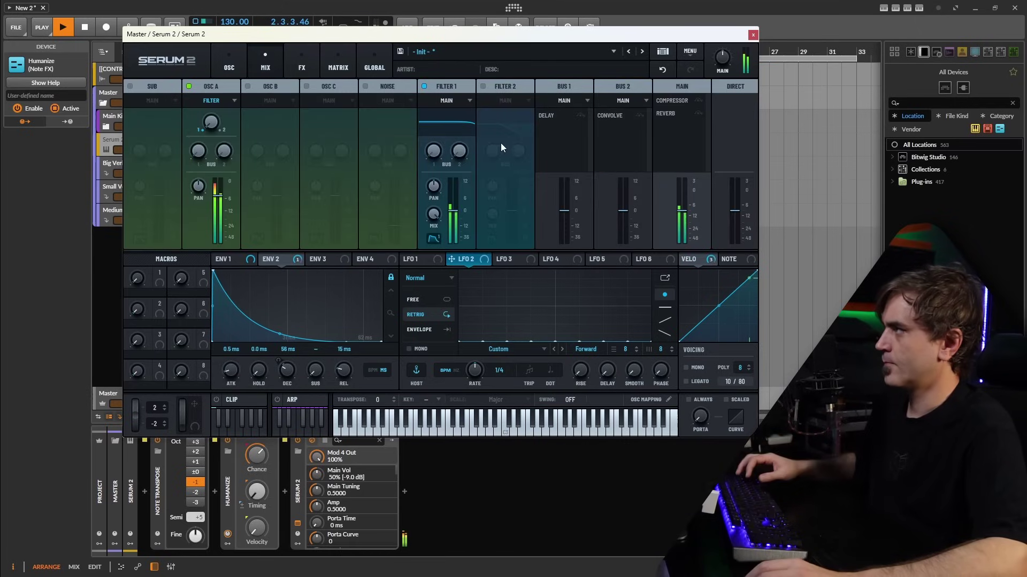
left_click(302, 64)
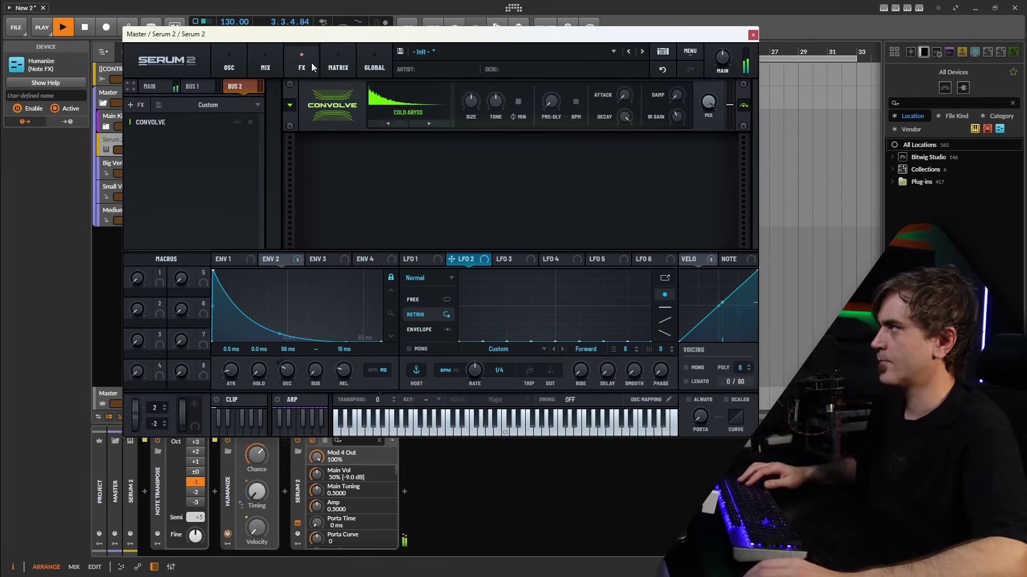
key("space")
left_click(153, 86)
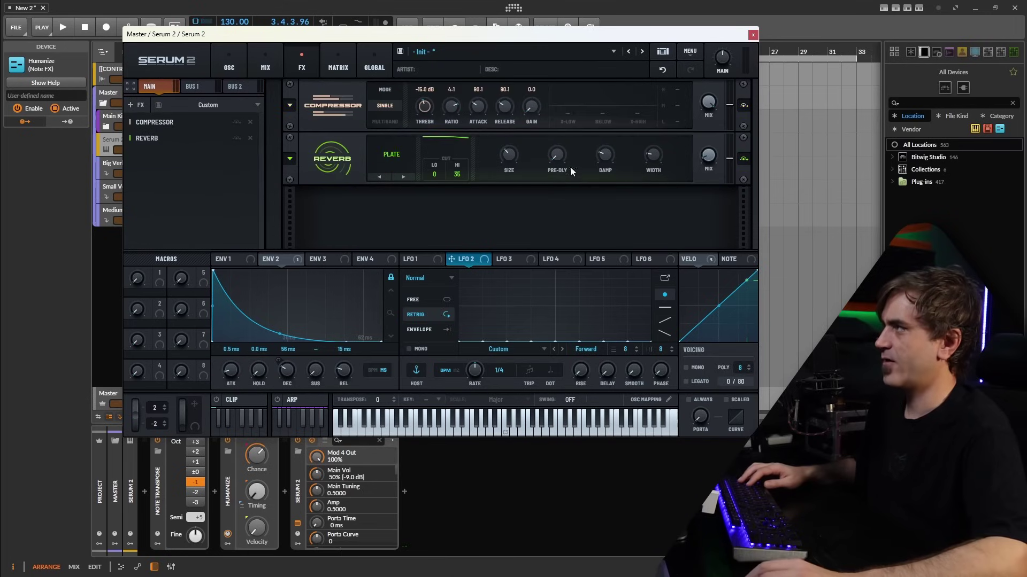
key("space")
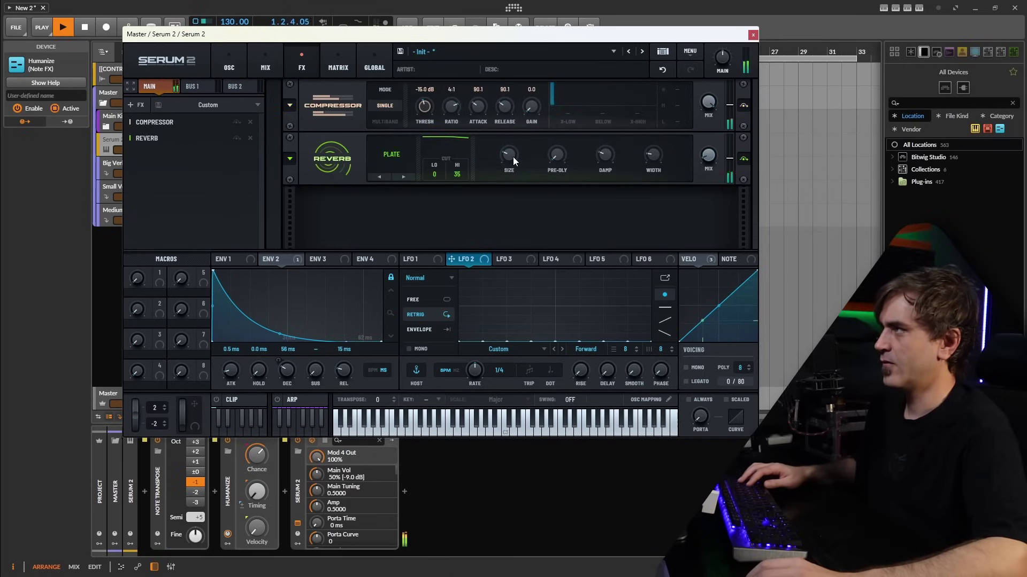
key("space")
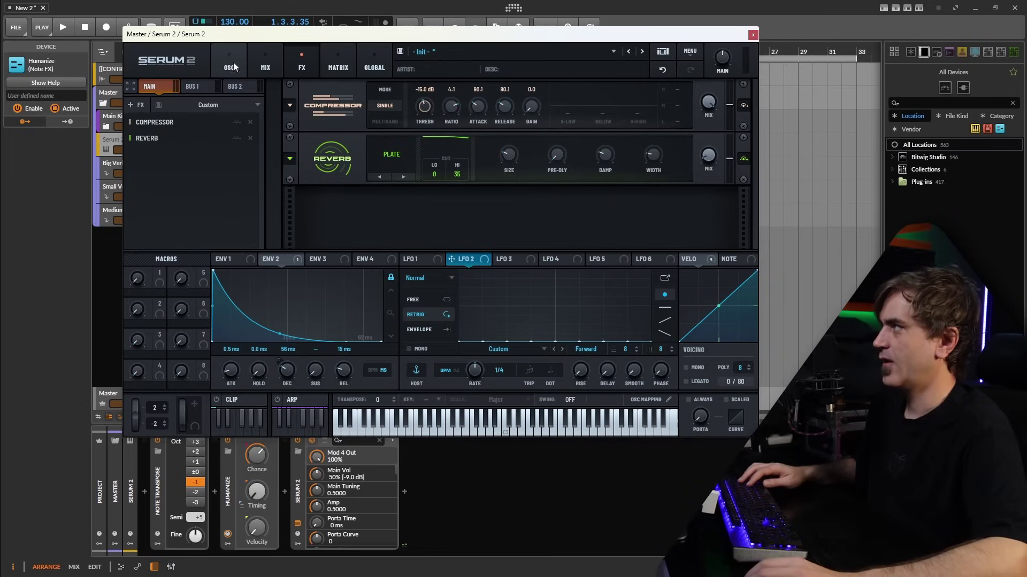
Examine the Bus 1 send controls of Filter 1 and Oscillator A in the mixer.
left_click(267, 64)
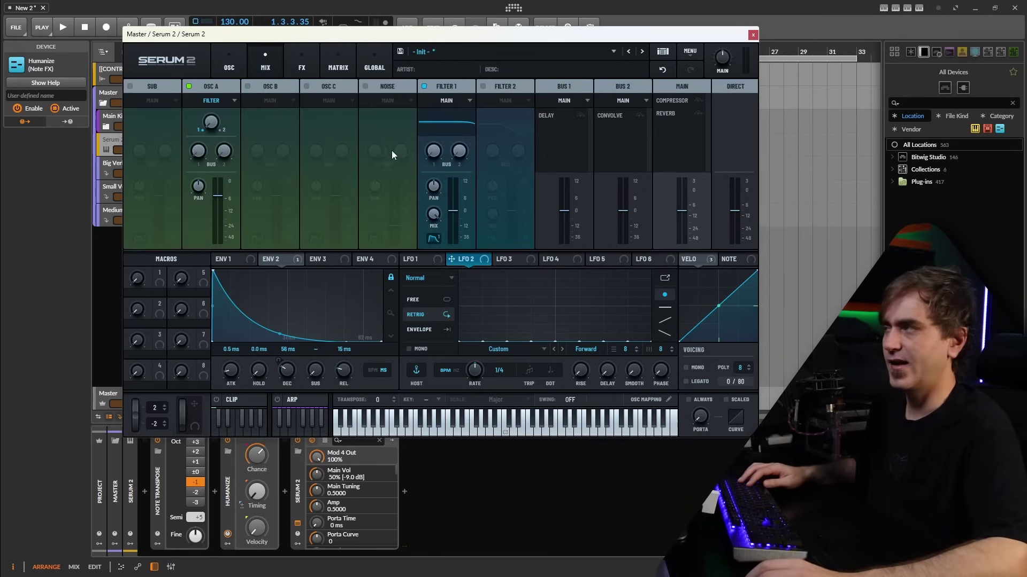
mouse_move(434, 152)
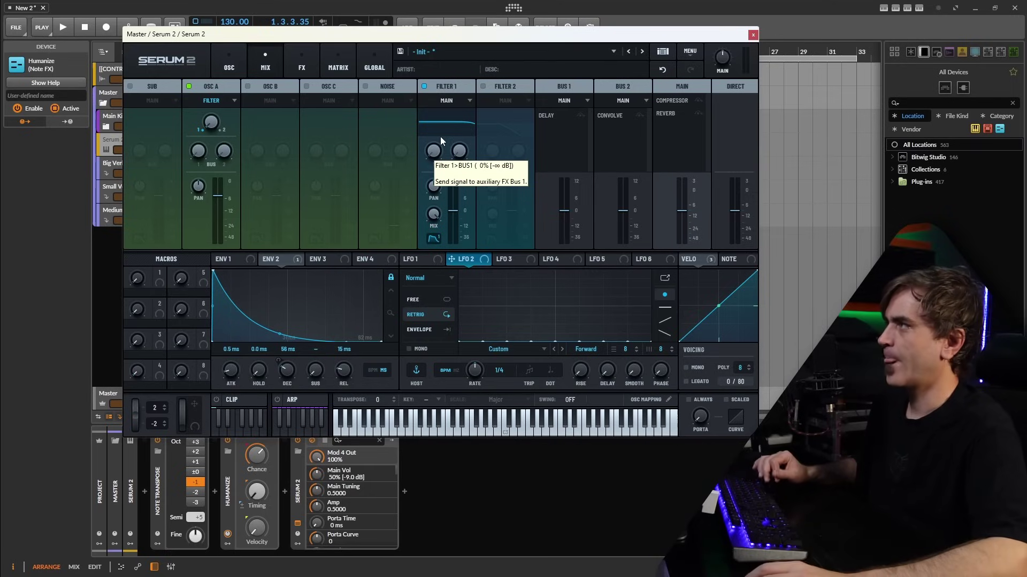
left_click(432, 152)
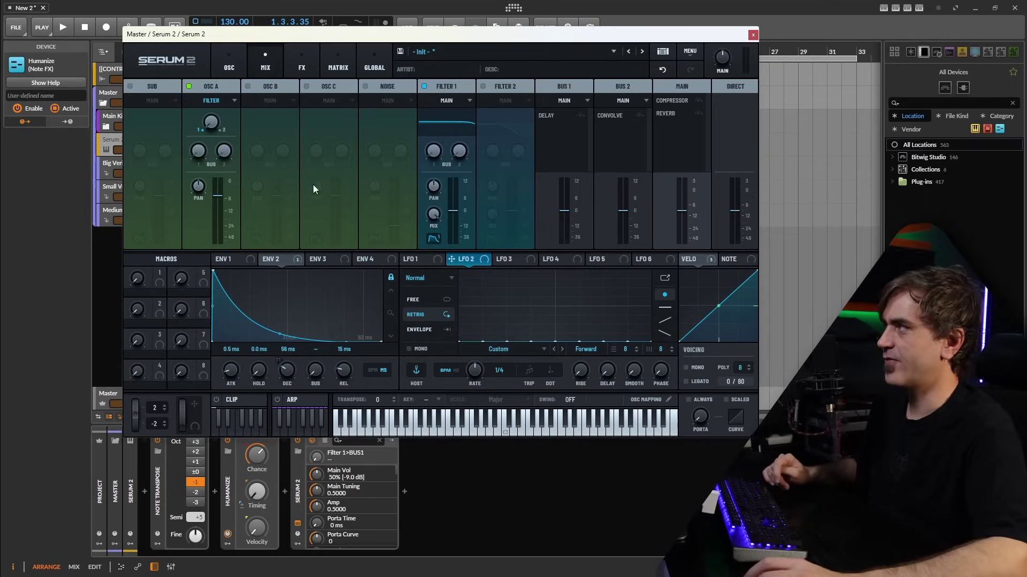
left_click(208, 152)
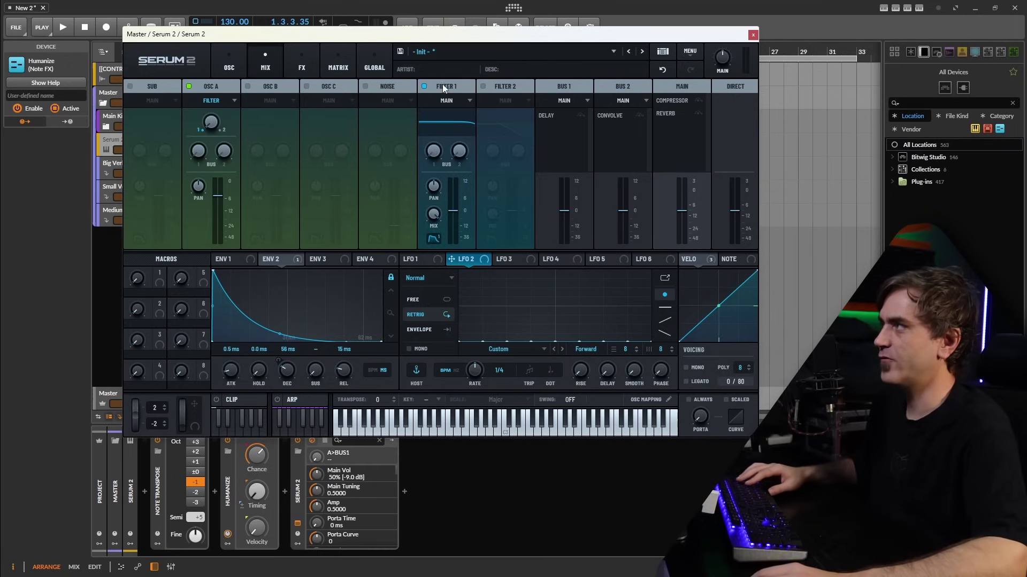
Audition Filter 1's sends to Bus 2 and Bus 1 by raising and lowering them, using playback to hear the Bus 1 delay.
left_click_drag(459, 151, 473, 229)
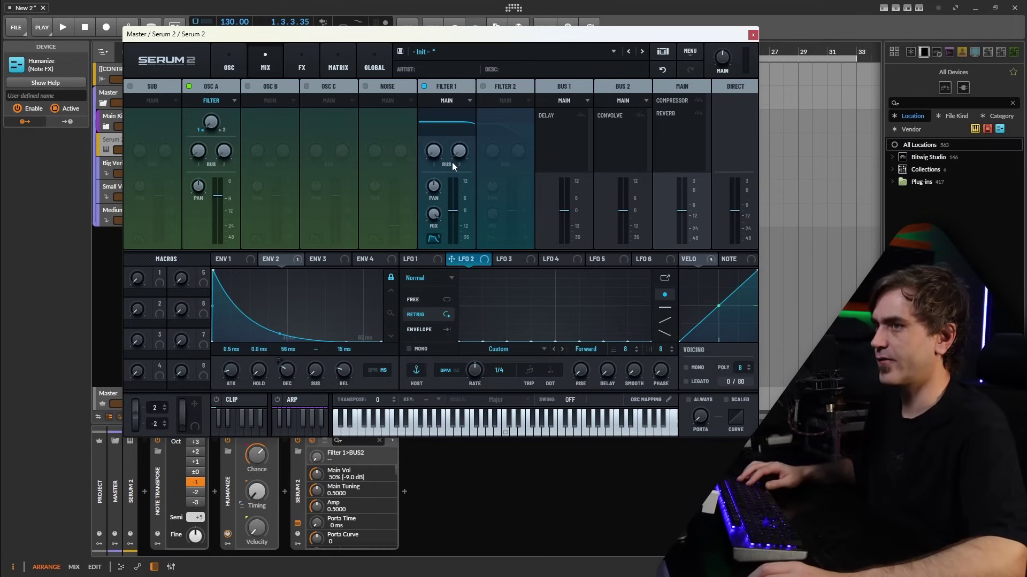
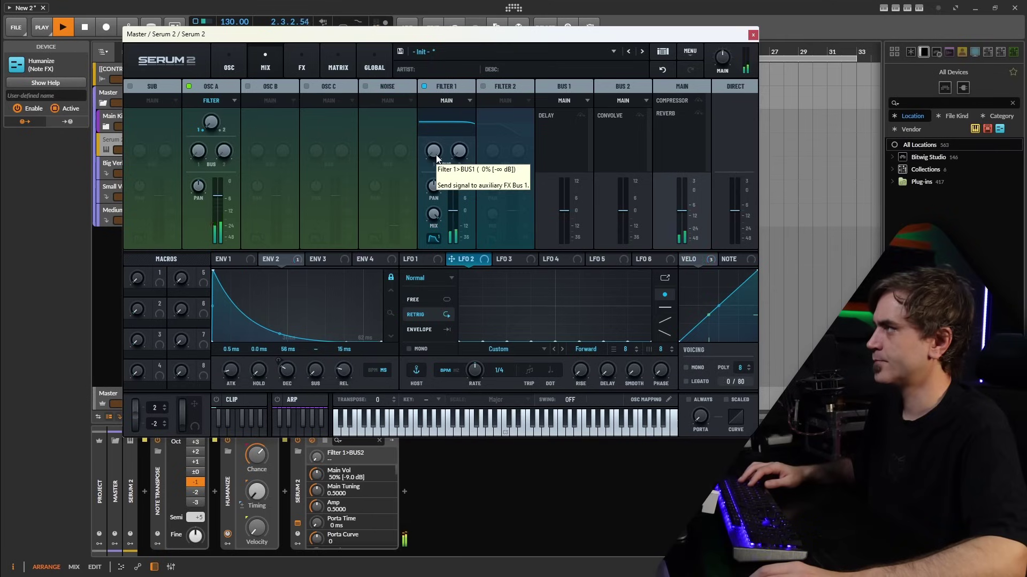
left_click_drag(437, 157, 458, 12)
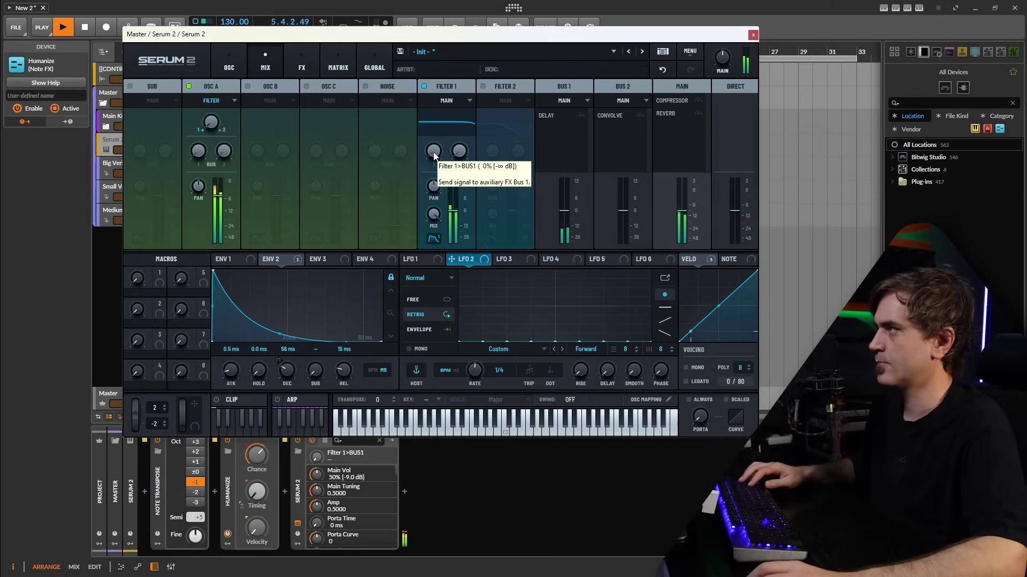
mouse_move(434, 155)
left_mouse_down()
mouse_move(448, 5)
mouse_move(444, 179)
mouse_move(431, 152)
left_mouse_up()
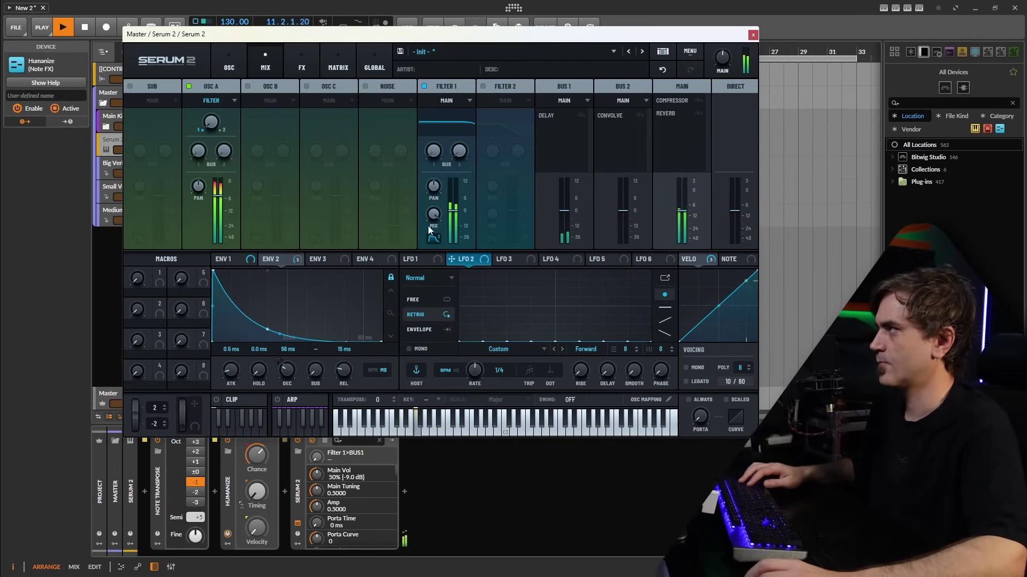
key("space")
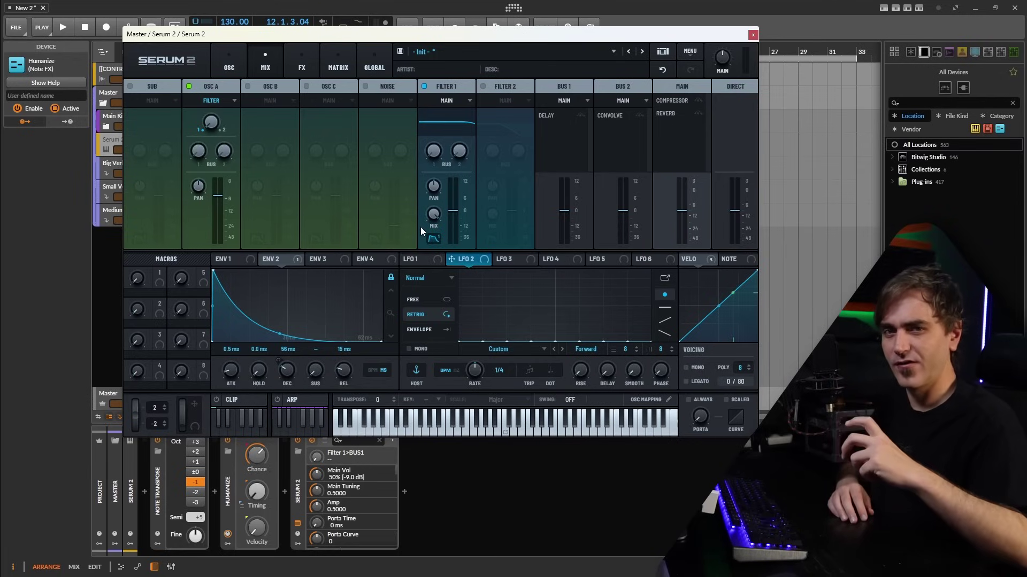
Draw full-height pulses on the second and seventh steps of LFO 2, set it to Free mode at a one-bar rate, and preview it.
left_click(499, 322)
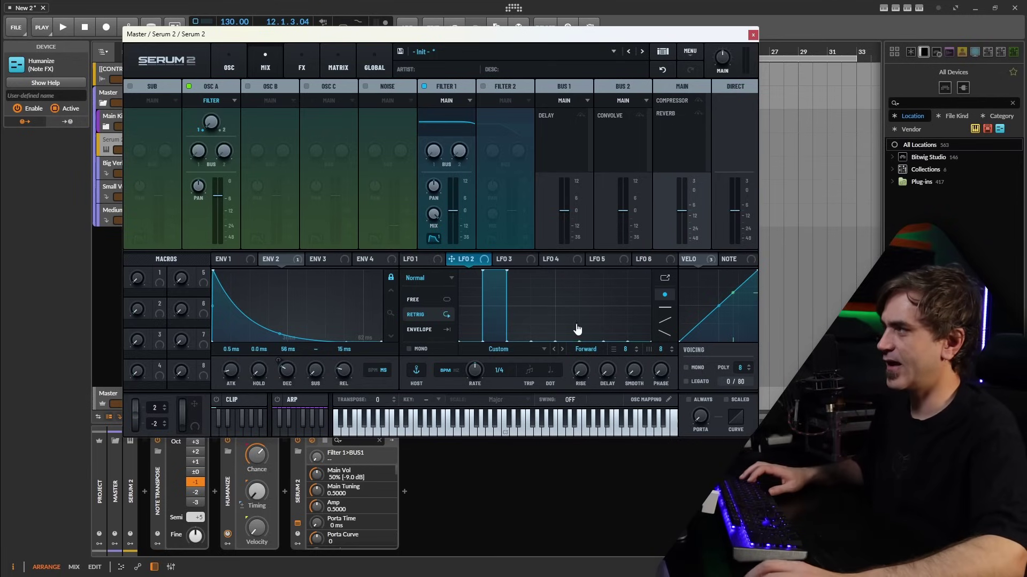
left_click(611, 318)
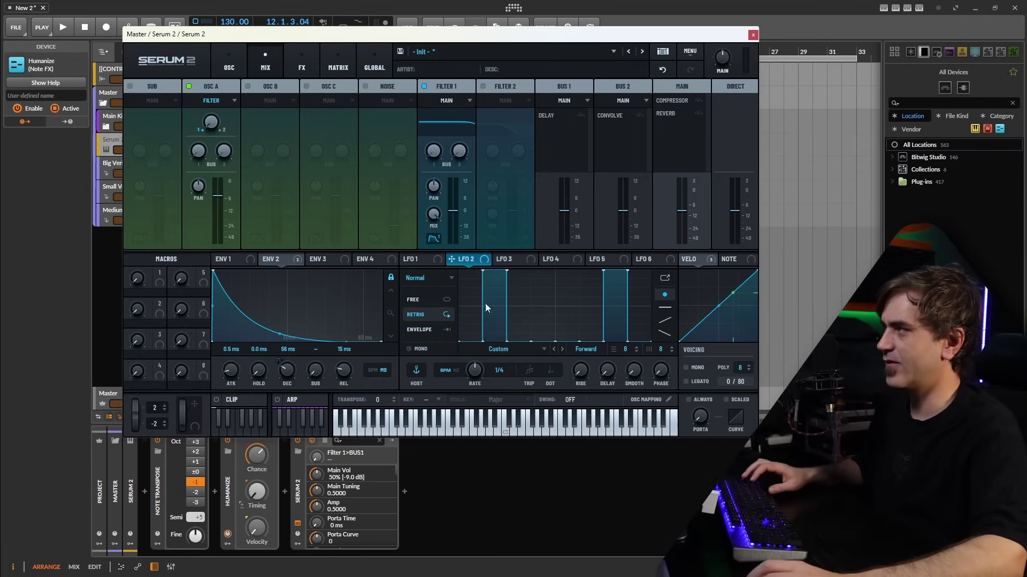
left_click(419, 301)
double_click(471, 384)
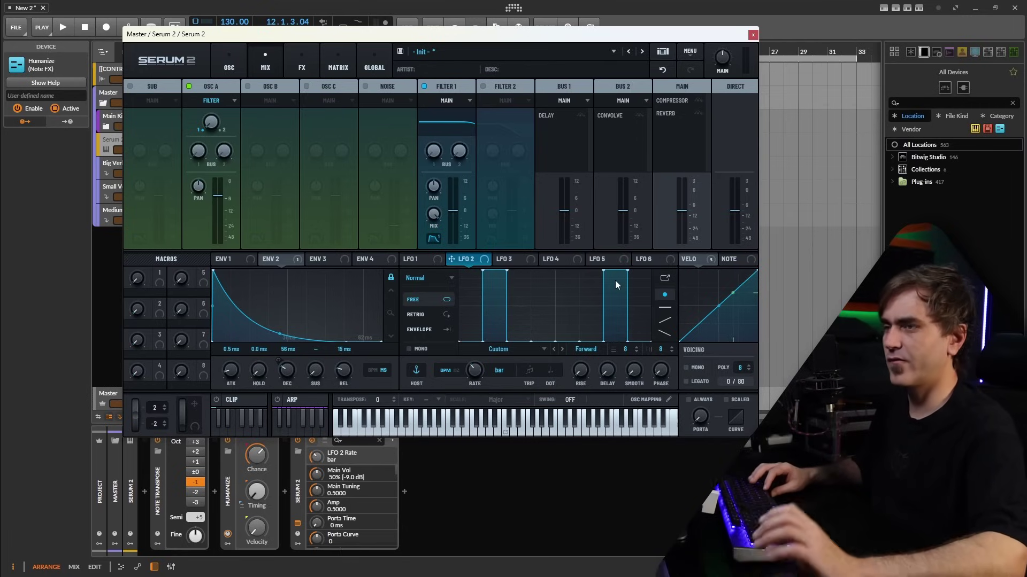
key("space")
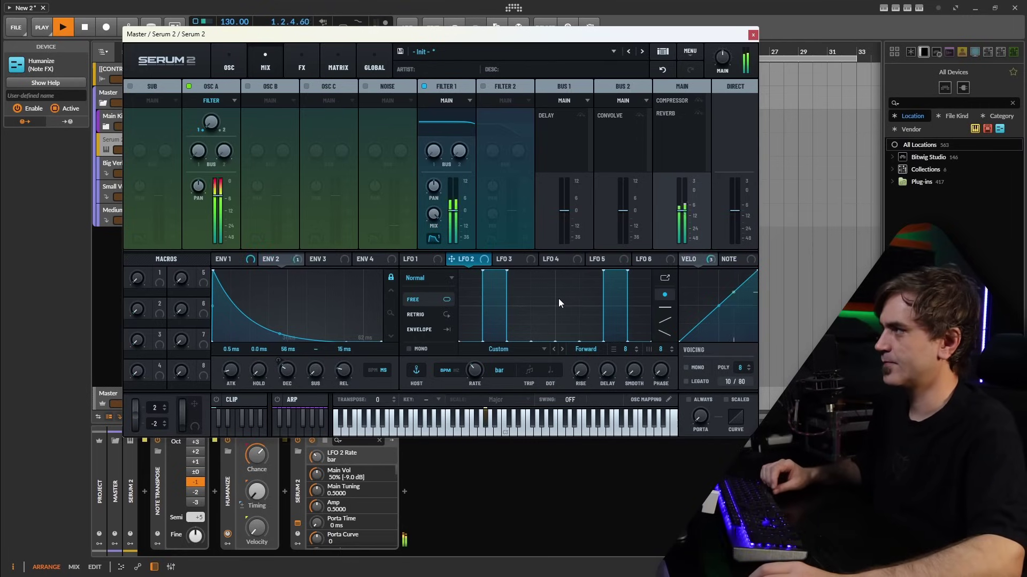
key("space")
Modulate Filter 1's Bus 1 send with LFO 2 and set the LFO's smoothing to 6.1.
left_click_drag(468, 259, 433, 150)
key("space")
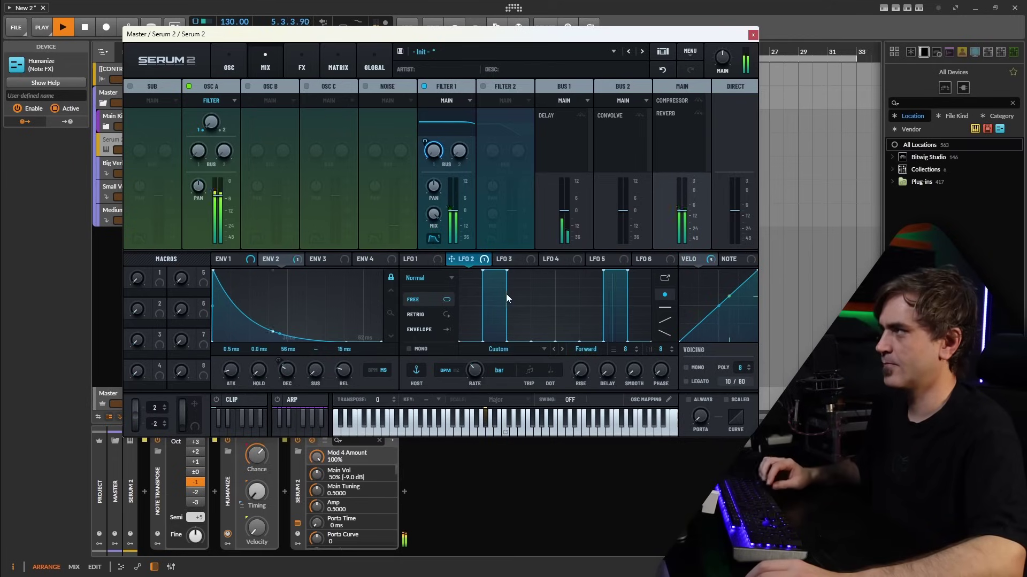
key("space")
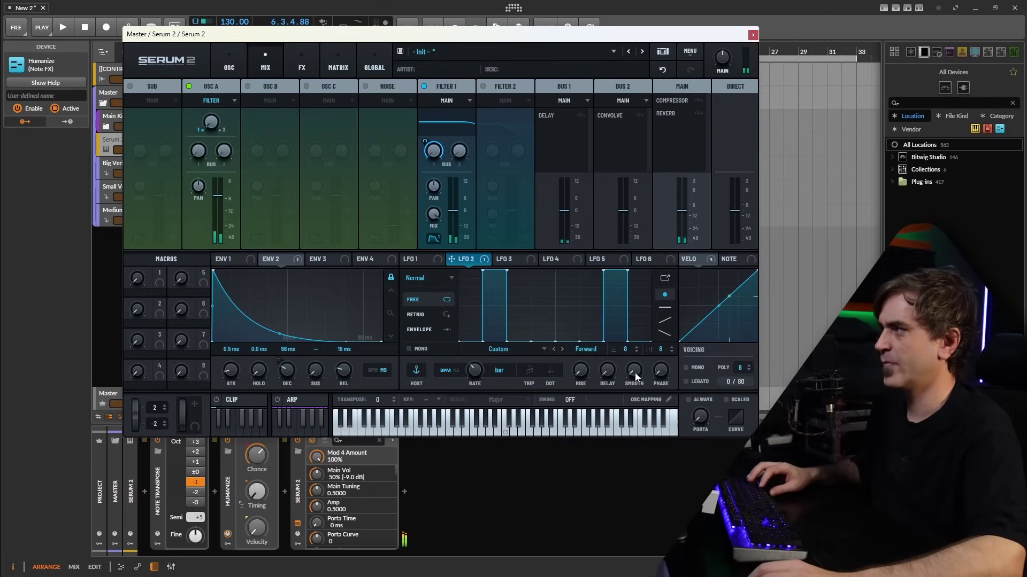
left_click(635, 371)
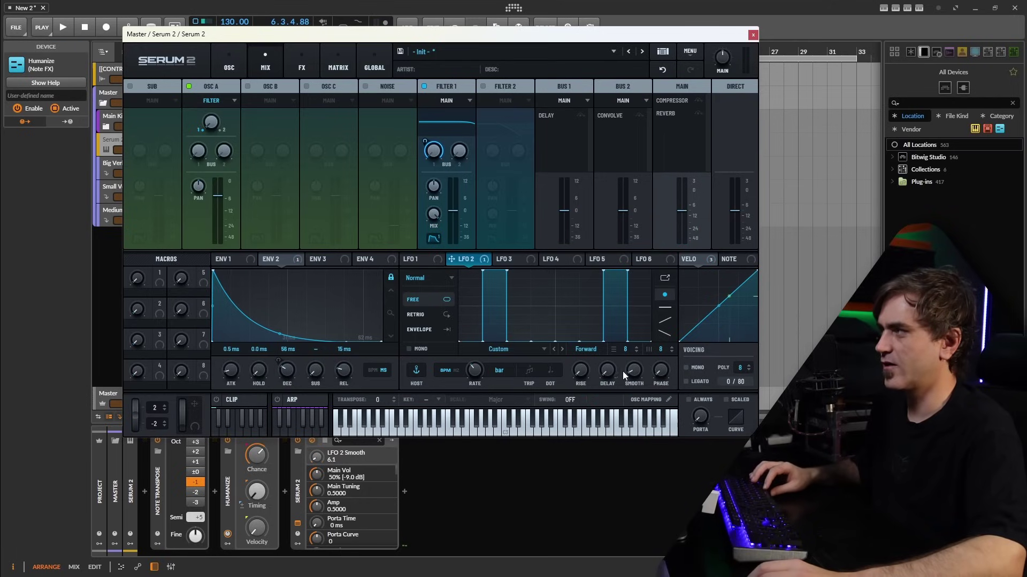
Sweep Filter 1's cutoff while the clip plays, ending at 150 Hz.
key("space")
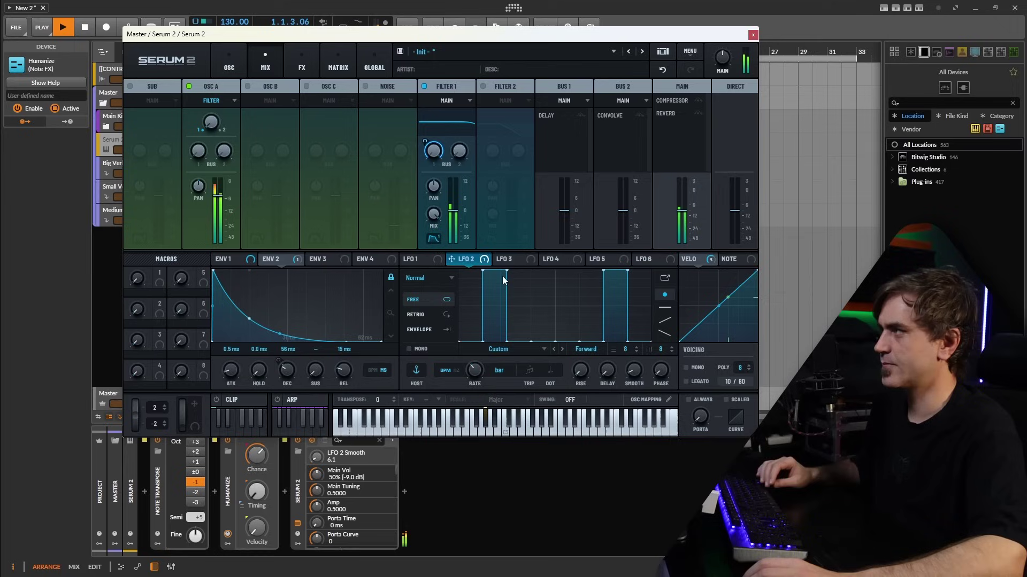
left_click(233, 59)
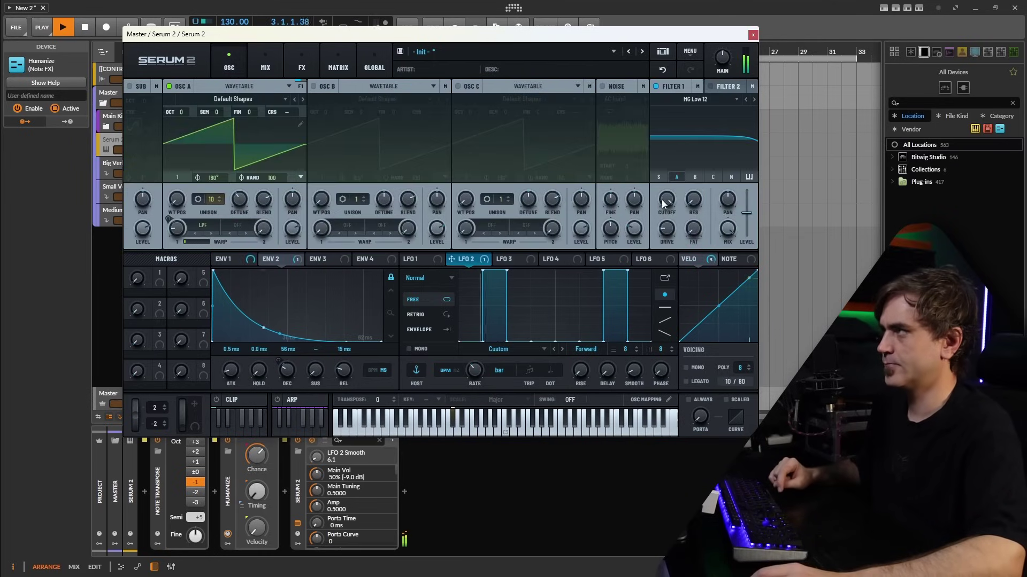
left_click_drag(670, 199, 655, 244)
key("space")
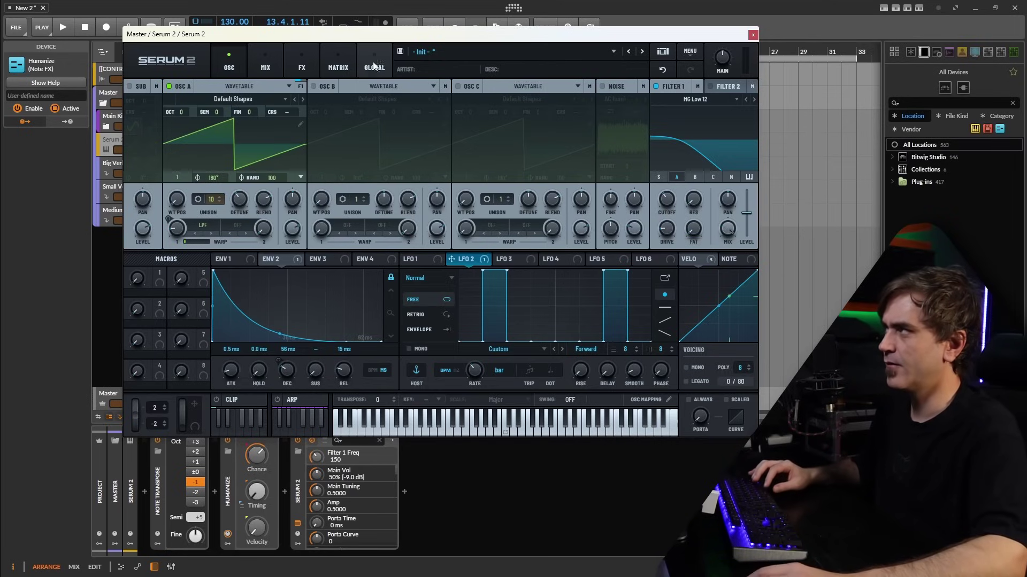
Remove the first pulse from LFO 2 and raise the Bus 1 delay's feedback to about 96%.
left_click(498, 328)
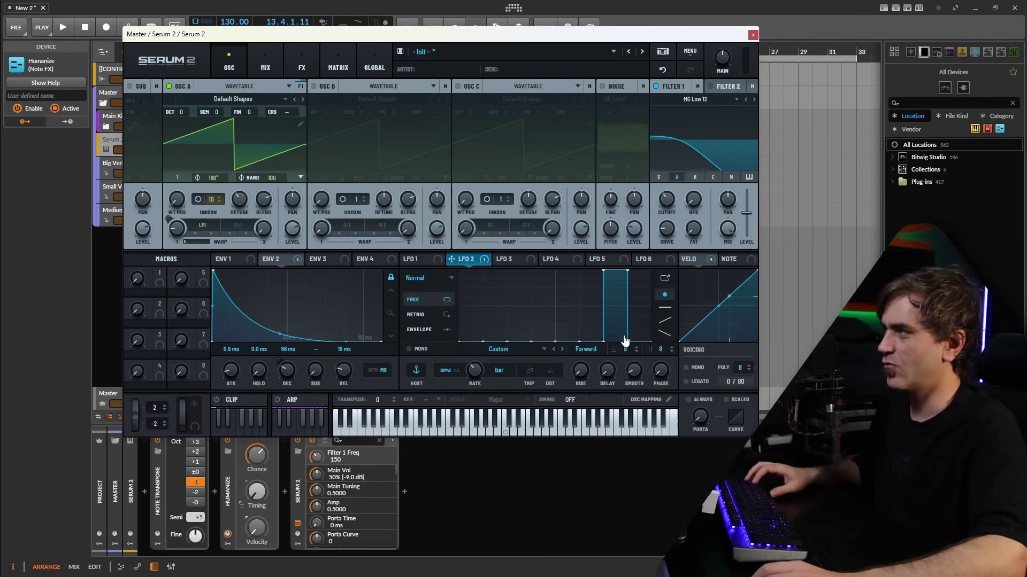
left_click(302, 64)
left_click(193, 89)
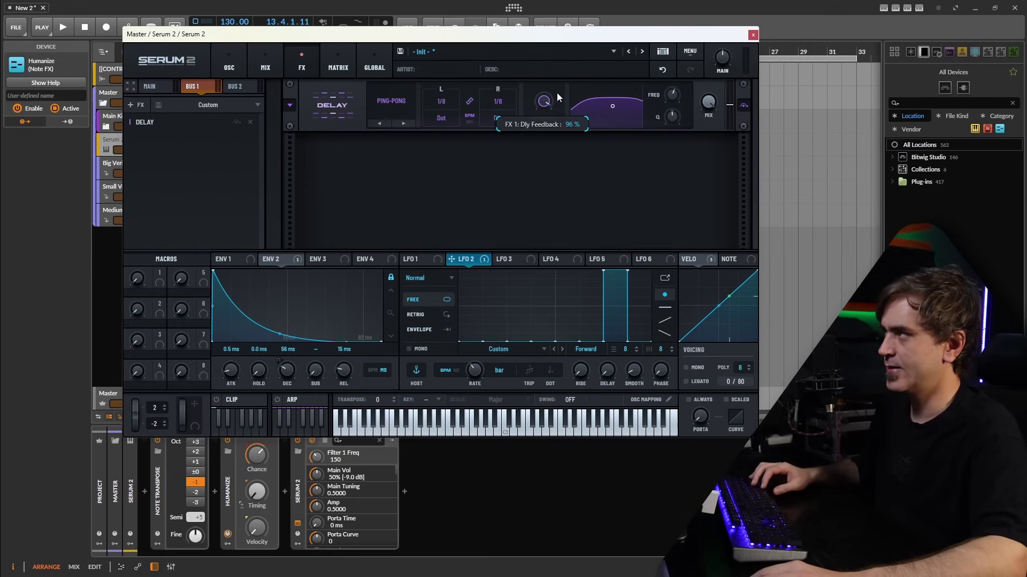
Lower Filter 1's cutoff to 8 Hz, play the clip while sweeping it, and finish at 26 Hz.
left_click(241, 56)
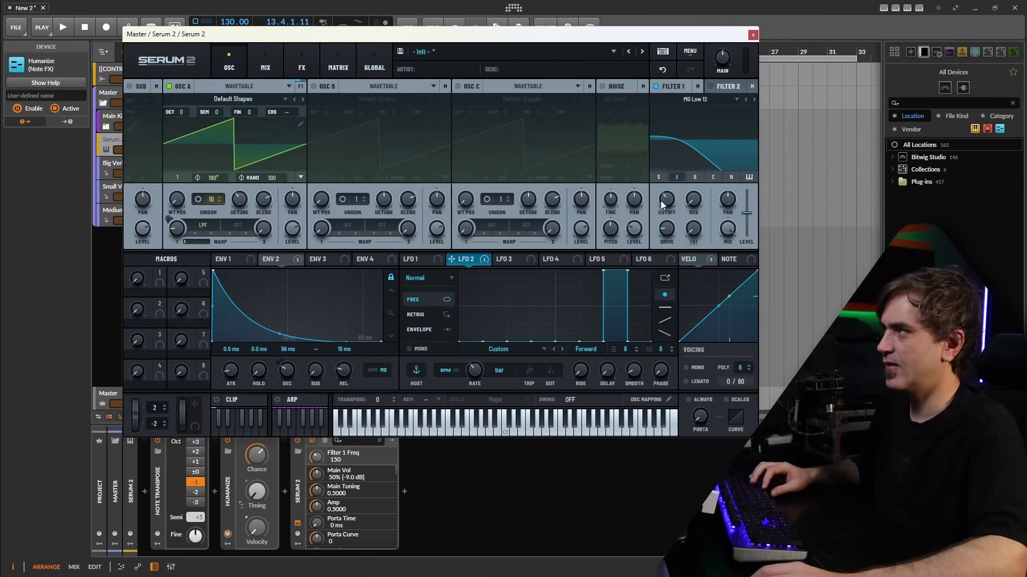
left_click_drag(663, 200, 653, 262)
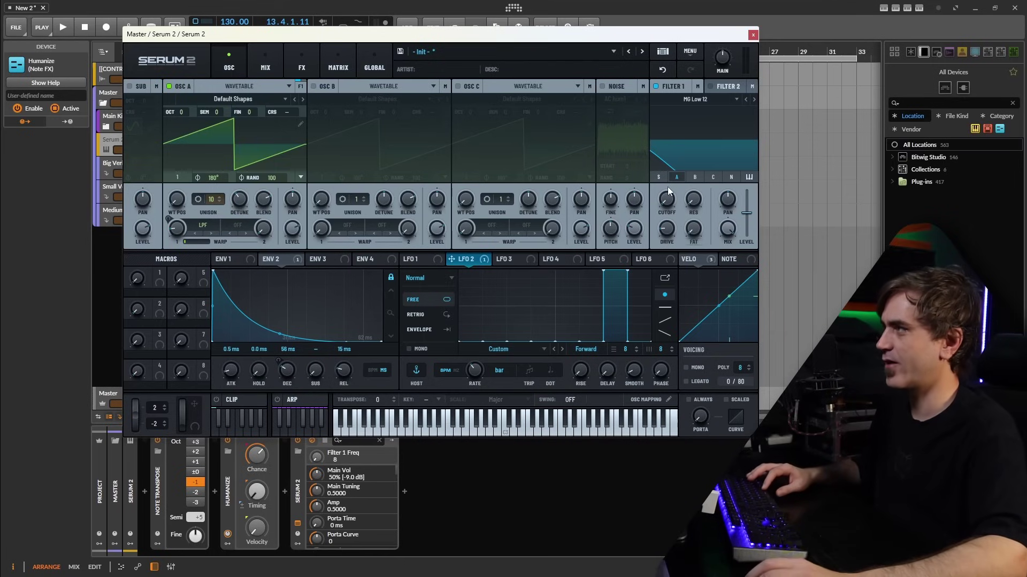
key("space")
left_click_drag(666, 203, 651, 295)
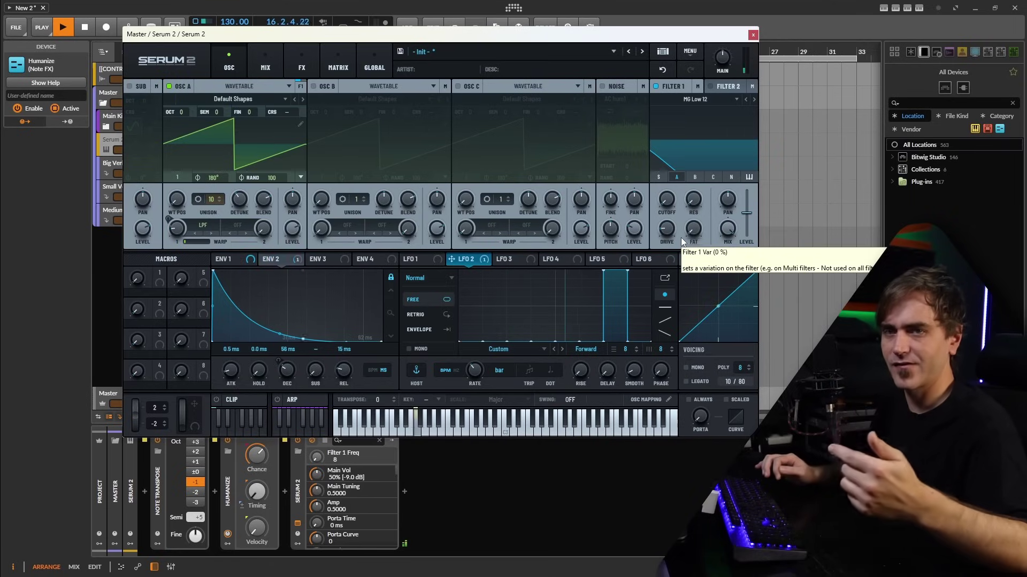
left_click_drag(684, 133, 669, 203)
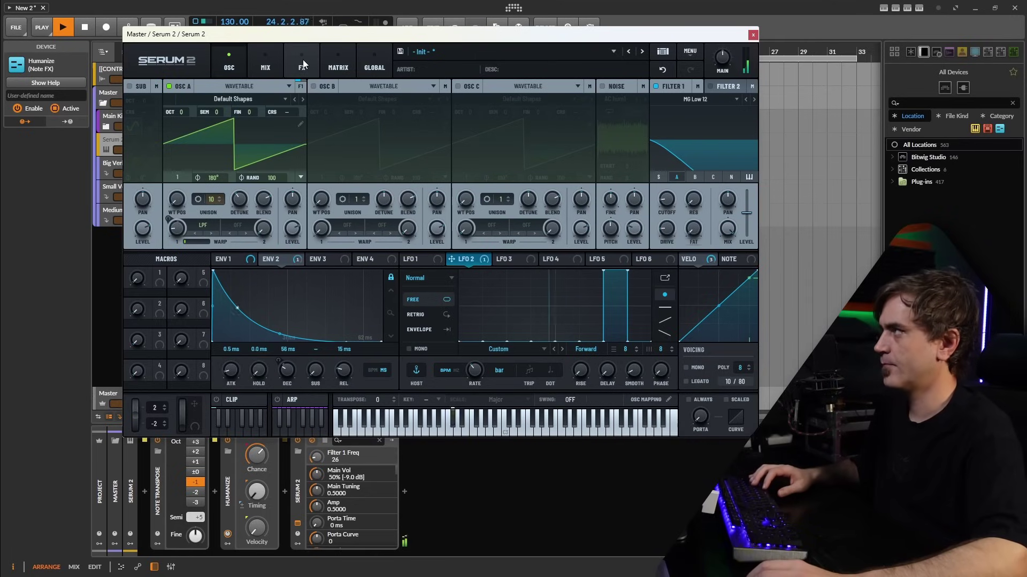
key("space")
Shape LFO 3 as a pulse over the second and third steps in Free mode at a one-bar rate, and modulate Filter 1's Bus 2 send with it.
left_click(270, 62)
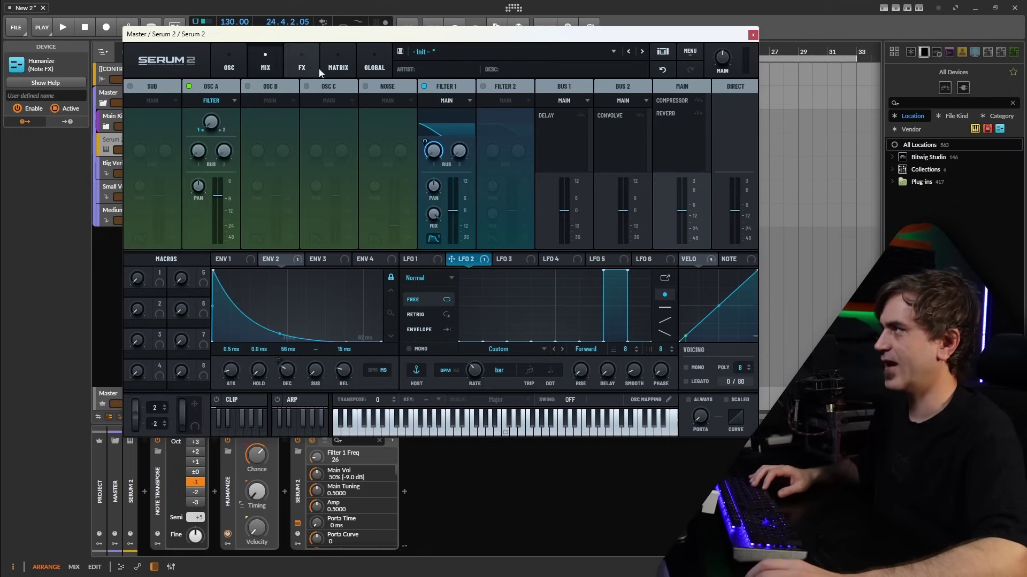
left_click(414, 259)
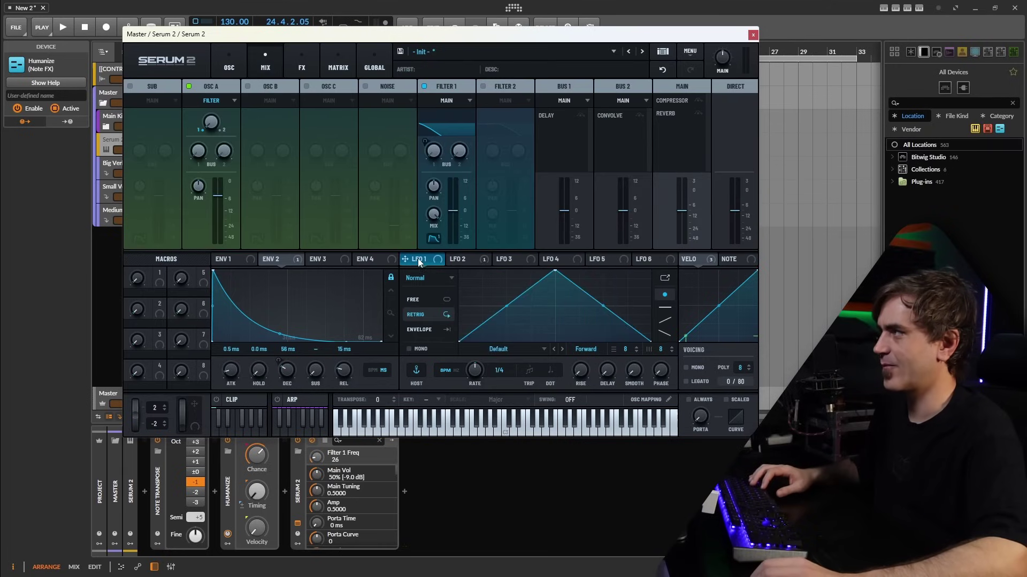
left_click(467, 259)
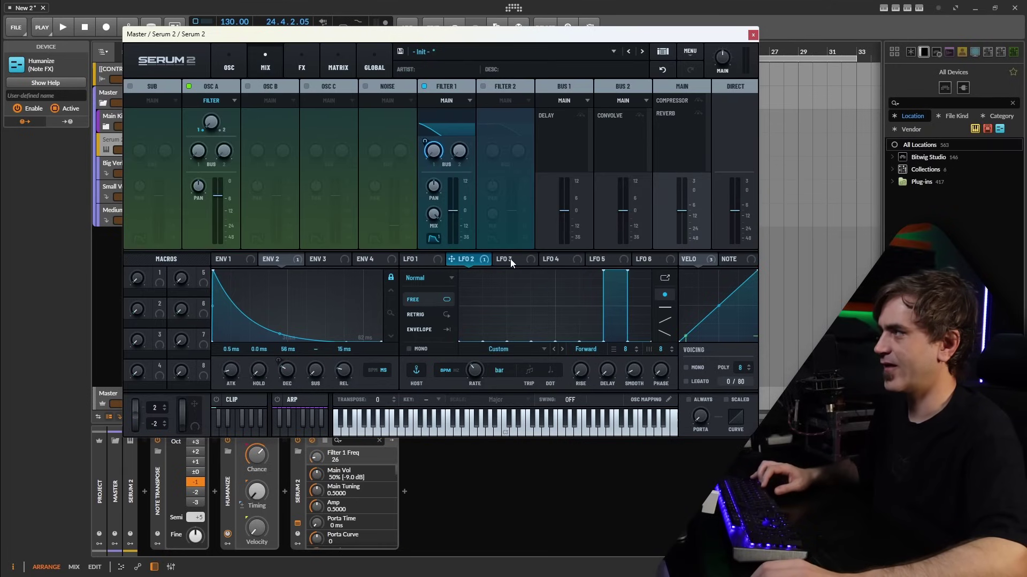
left_click(508, 259)
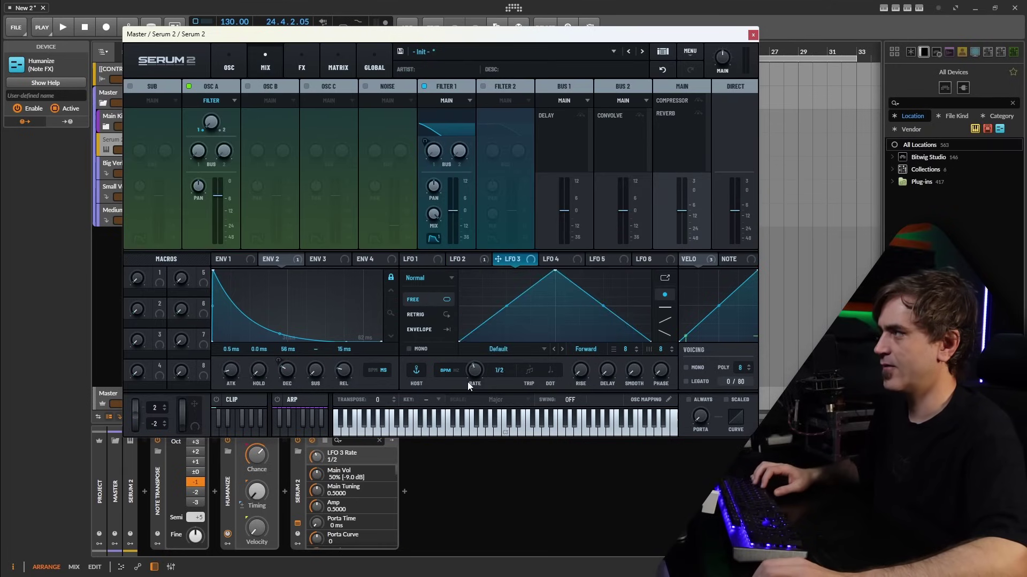
left_click_drag(467, 382, 467, 377)
mouse_move(473, 336)
left_mouse_down()
mouse_move(519, 343)
mouse_move(537, 365)
mouse_move(458, 368)
mouse_move(688, 376)
mouse_move(500, 304)
mouse_move(507, 263)
mouse_move(522, 256)
mouse_move(453, 184)
mouse_move(443, 135)
mouse_move(459, 151)
left_mouse_up()
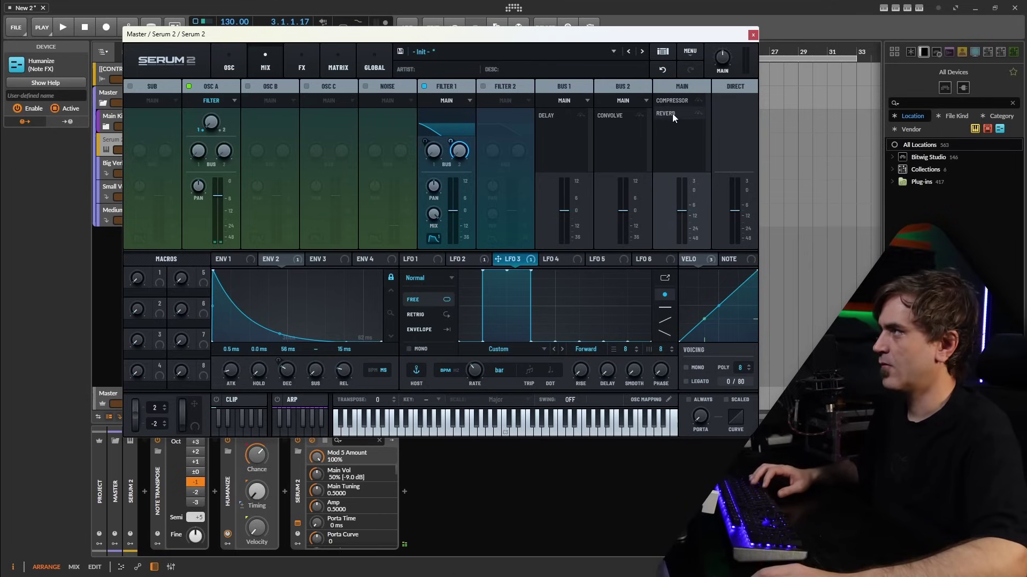
Check the Bus 1 and Bus 2 effects racks, and audition the sends with a Filter 1 cutoff sweep down to 68 Hz.
left_click(314, 59)
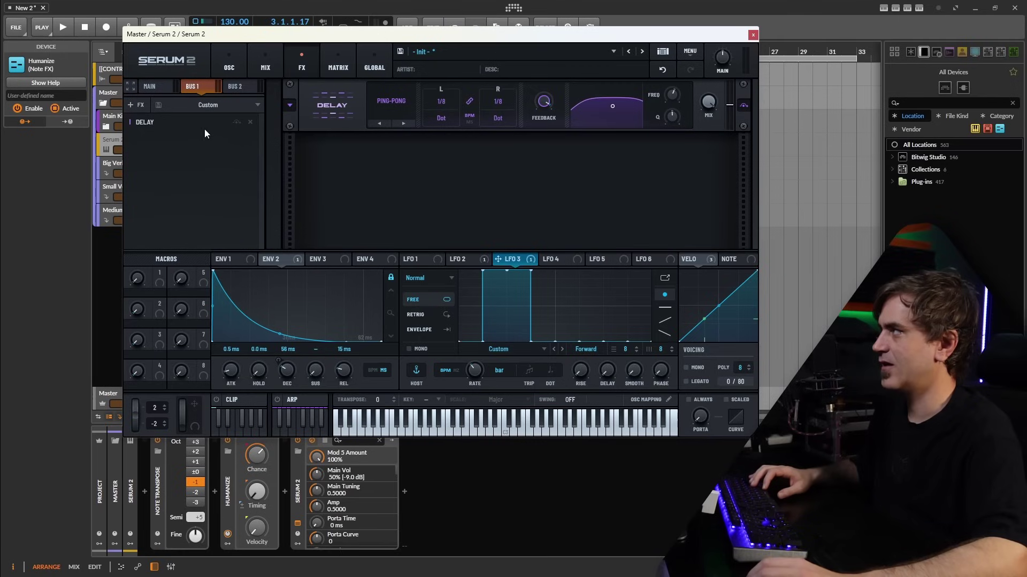
left_click(242, 86)
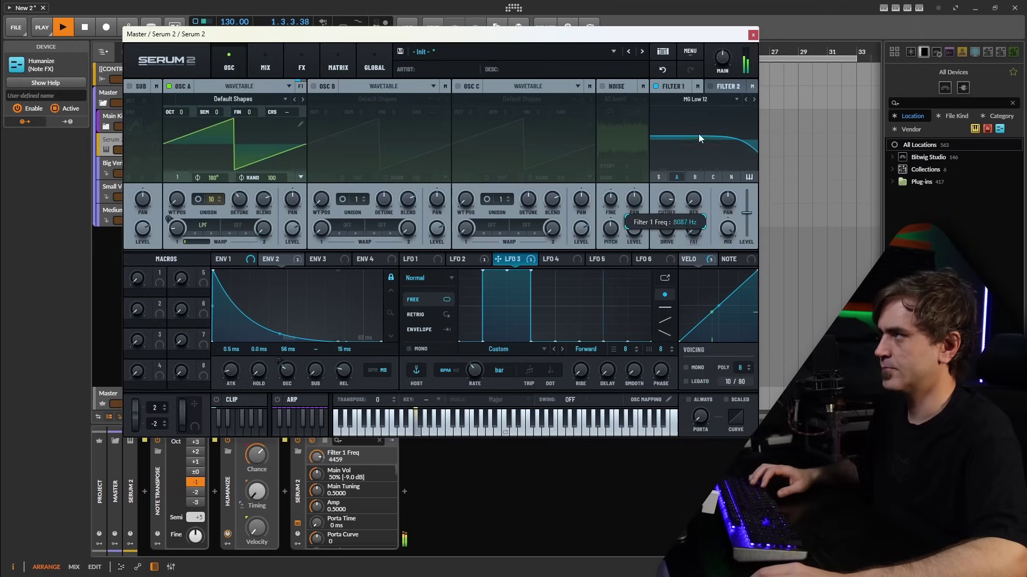
left_click_drag(698, 133, 672, 183)
Lower LFO 3's pulse and turn it into a descending ramp from the second step, raising Filter 1's cutoff to 488 Hz.
mouse_move(492, 293)
left_mouse_down()
mouse_move(523, 298)
mouse_move(523, 310)
left_mouse_up()
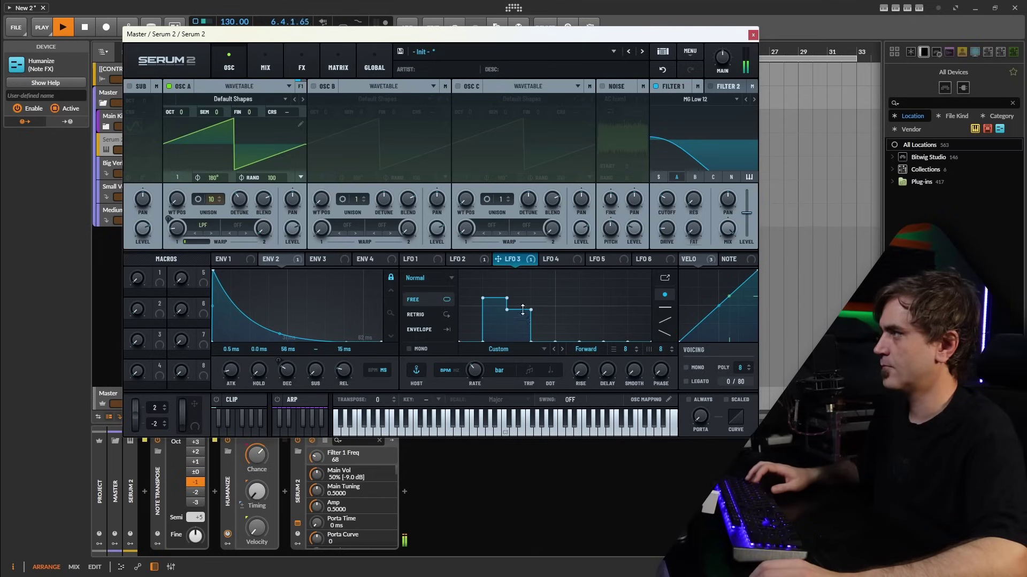
left_click_drag(660, 201, 689, 151)
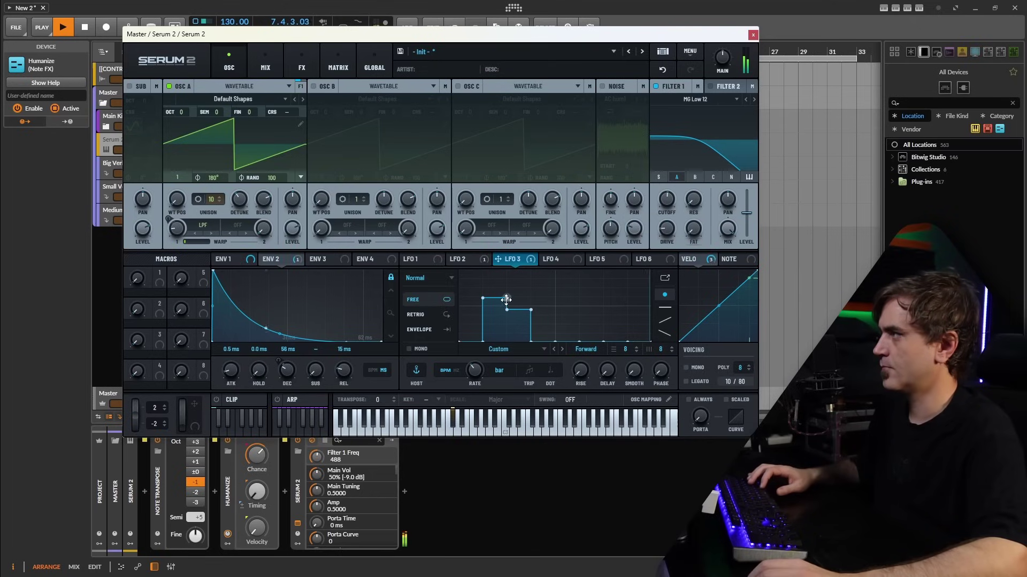
double_click(533, 310)
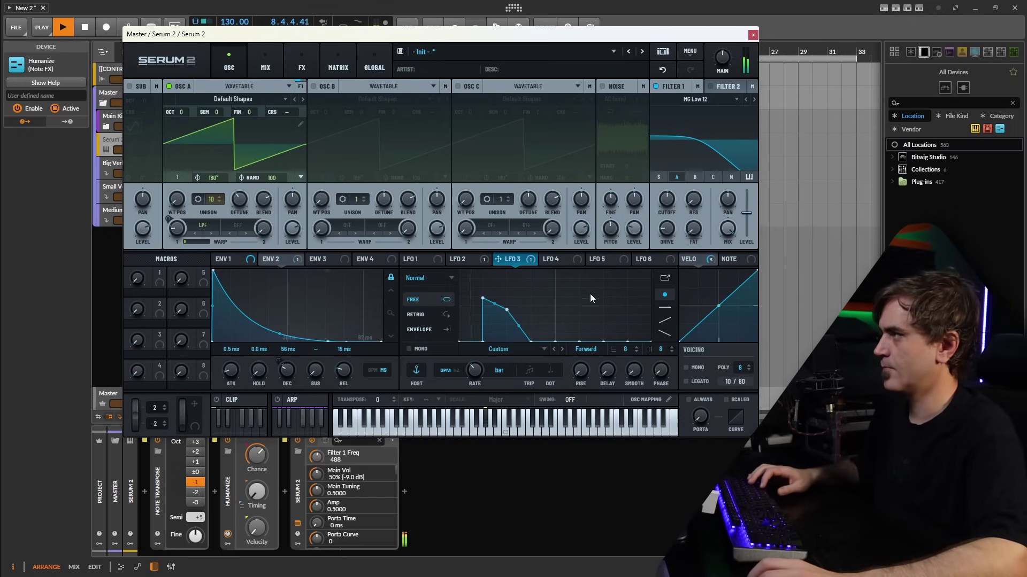
Sweep Filter 1's cutoff up and down during playback, bringing it to 1029 Hz.
scroll(668, 206, "up", 3)
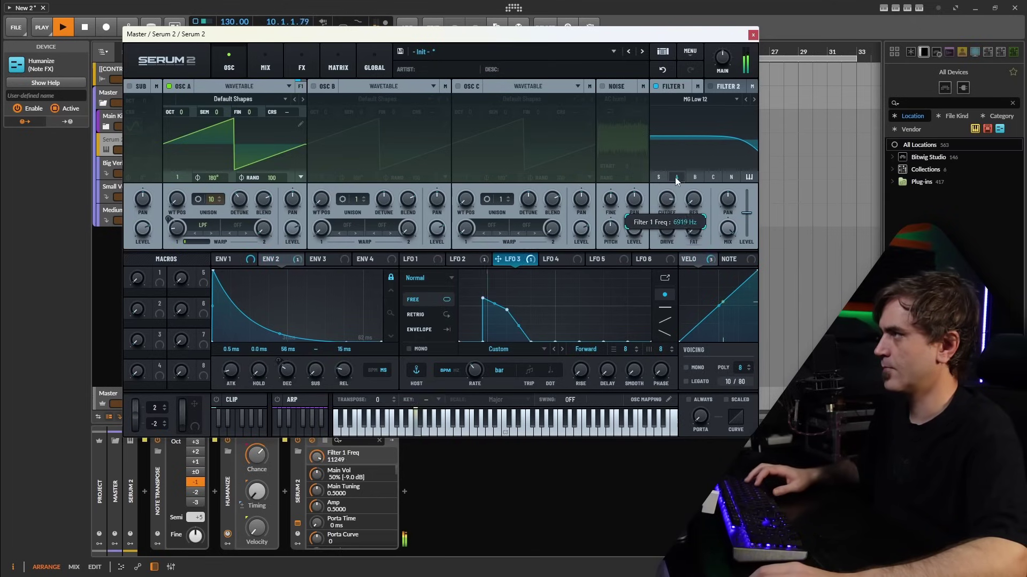
mouse_move(667, 206)
left_mouse_down()
mouse_move(681, 170)
mouse_move(665, 232)
mouse_move(693, 161)
mouse_move(670, 233)
mouse_move(682, 166)
mouse_move(663, 224)
left_mouse_up()
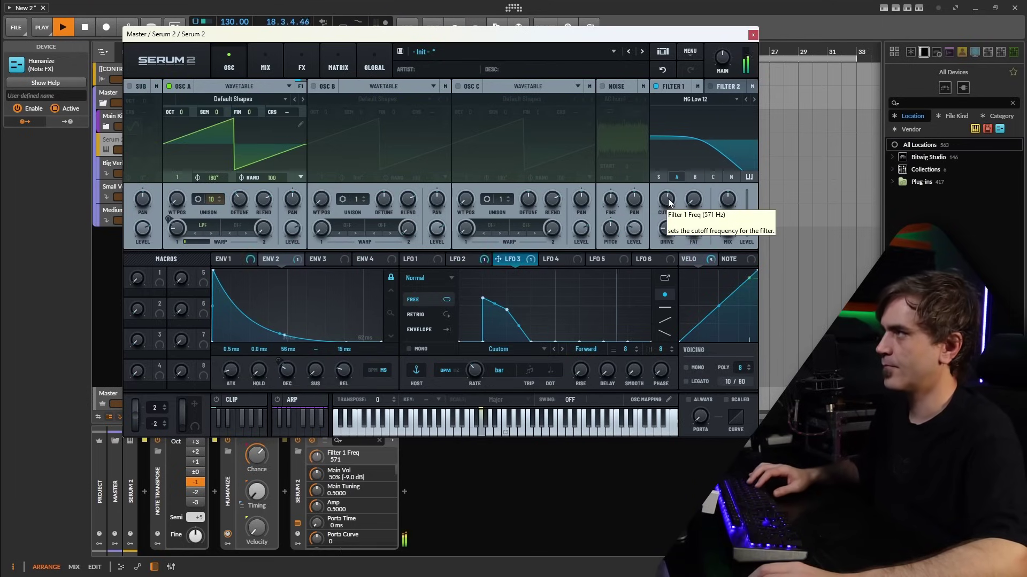
left_click_drag(667, 203, 664, 204)
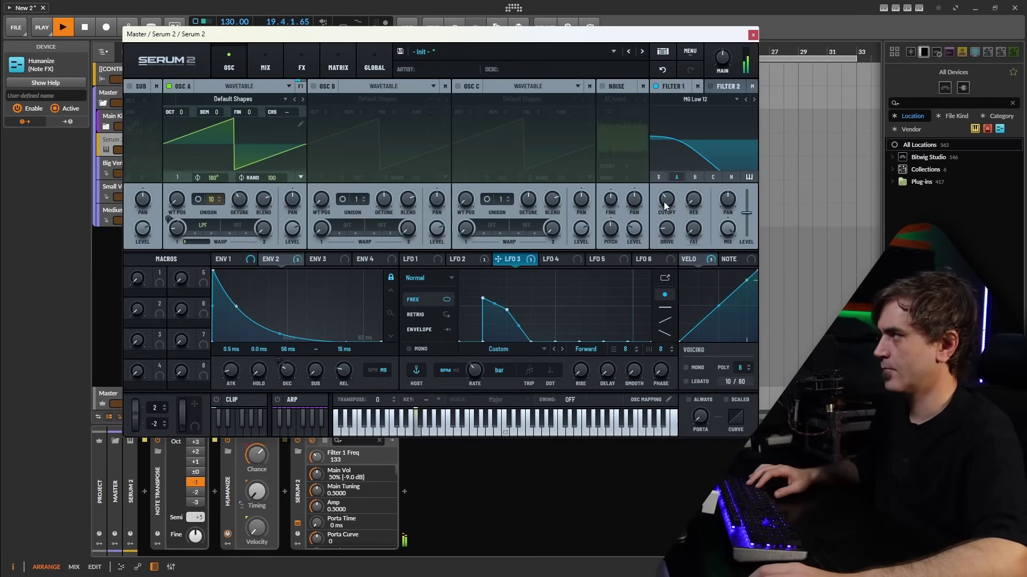
left_click_drag(665, 206, 671, 199)
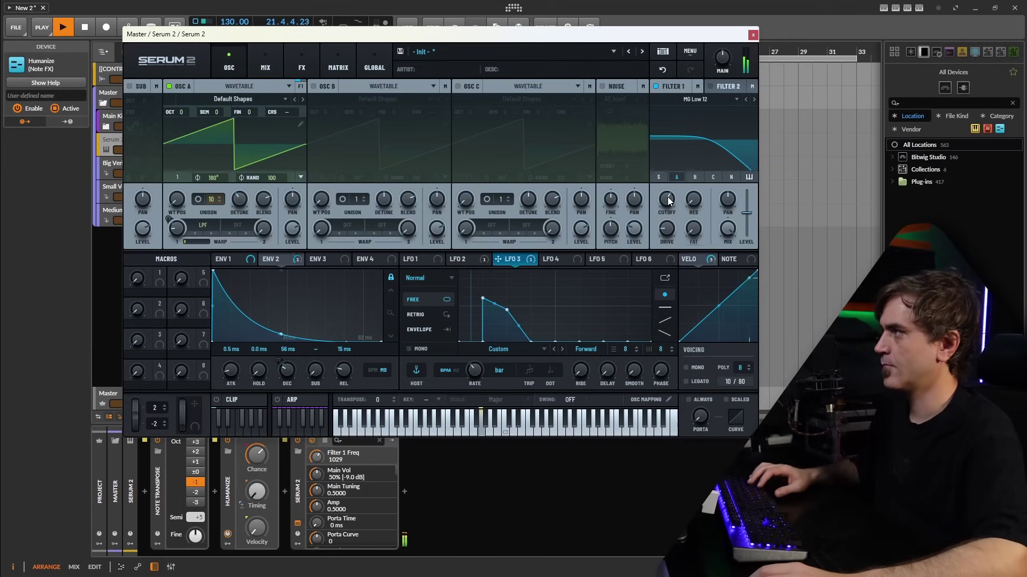
Stop playback and remove all modulation destinations from LFO 2 and LFO 3.
key("space")
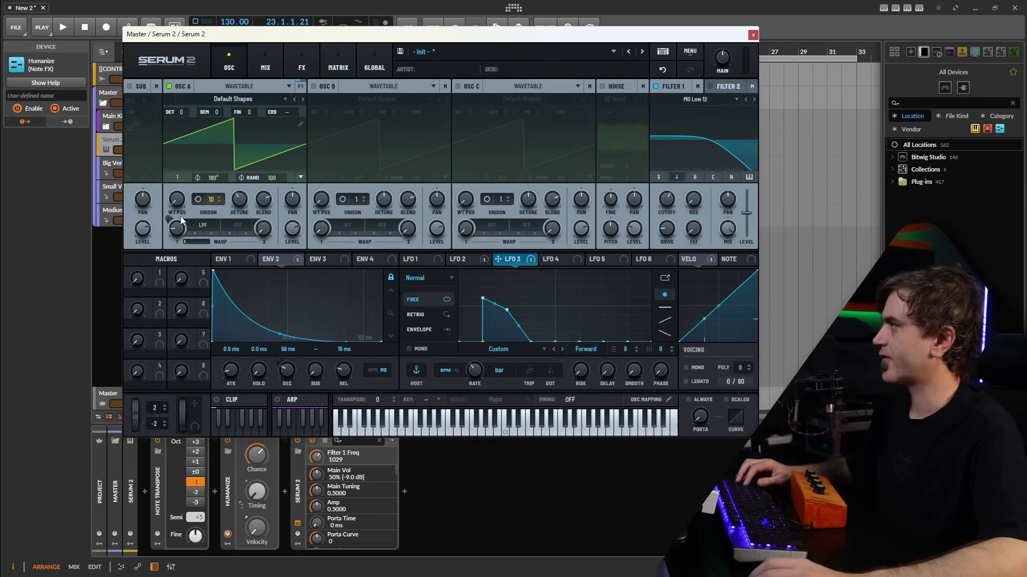
left_click(461, 261)
right_click(464, 260)
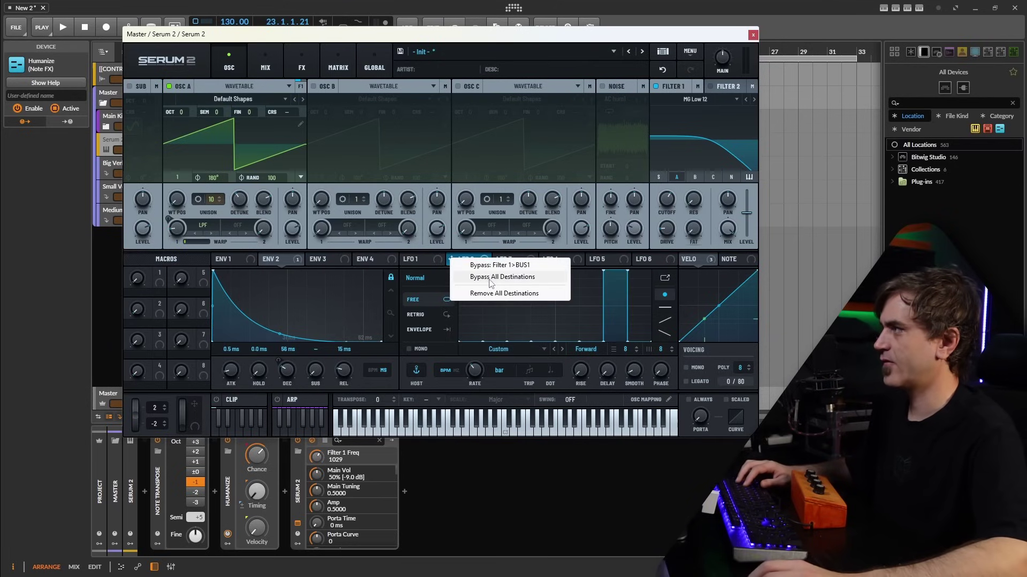
right_click(505, 258)
left_click(538, 298)
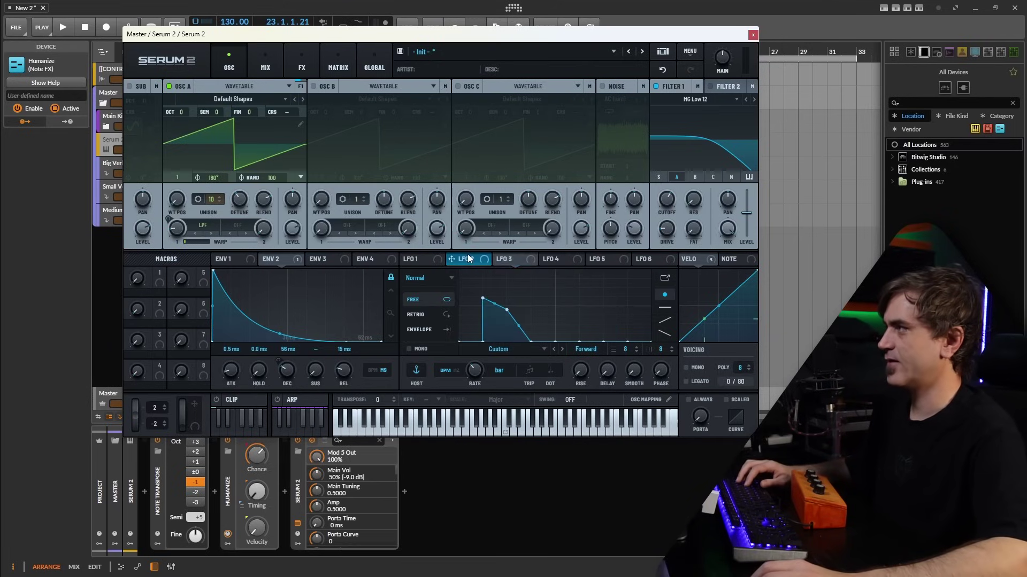
Modulate Filter 1's cutoff with Macro 1 and start MIDI learn on that macro.
left_click_drag(160, 274, 670, 159)
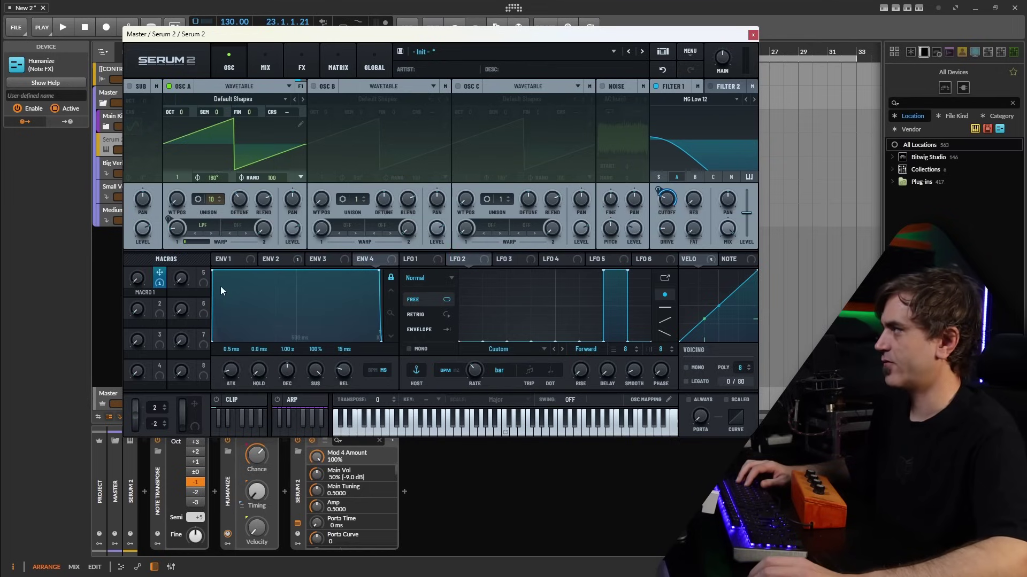
right_click(137, 278)
left_click(173, 368)
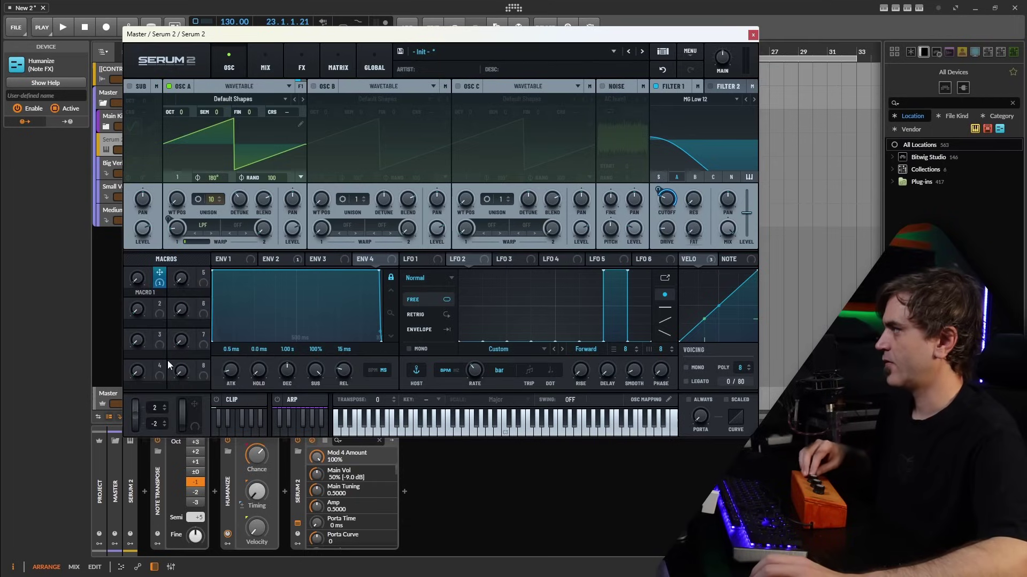
During playback, modulate Filter 1's Bus 1 send with Macro 2 and its Bus 2 send with Macro 3, opening Macro 3's options.
key("space")
left_click(266, 59)
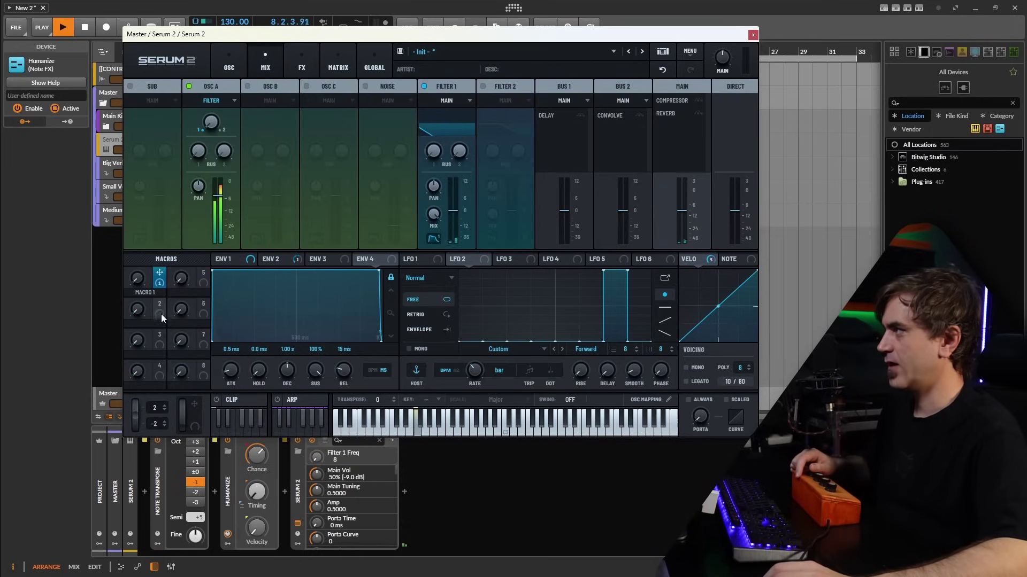
left_click_drag(161, 314, 438, 150)
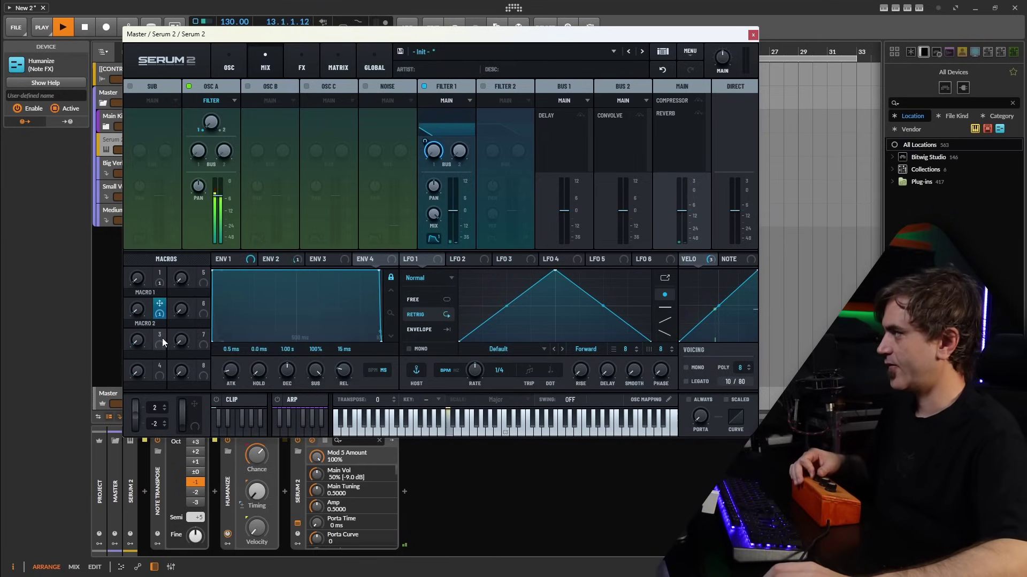
left_click_drag(160, 334, 460, 156)
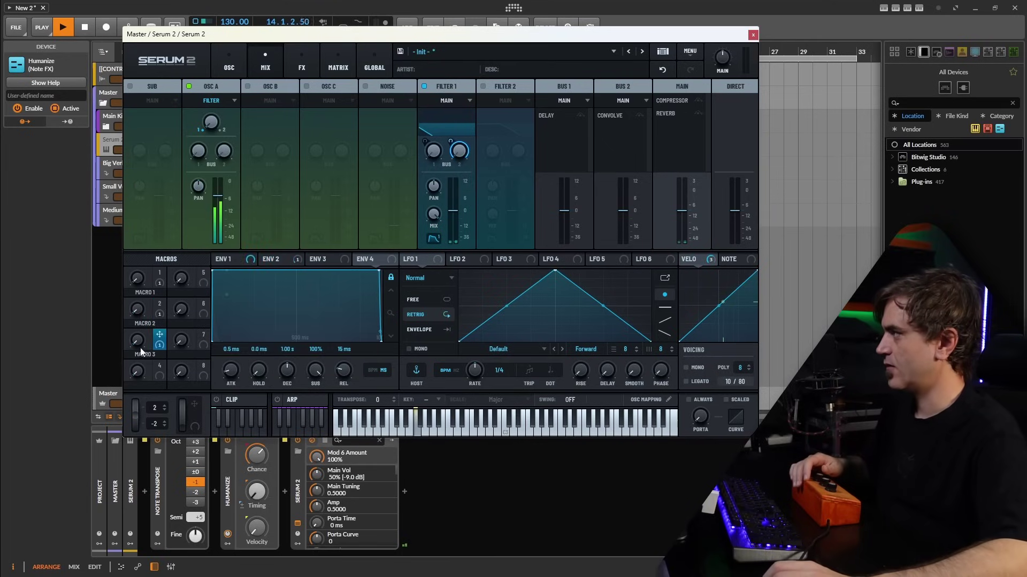
right_click(139, 347)
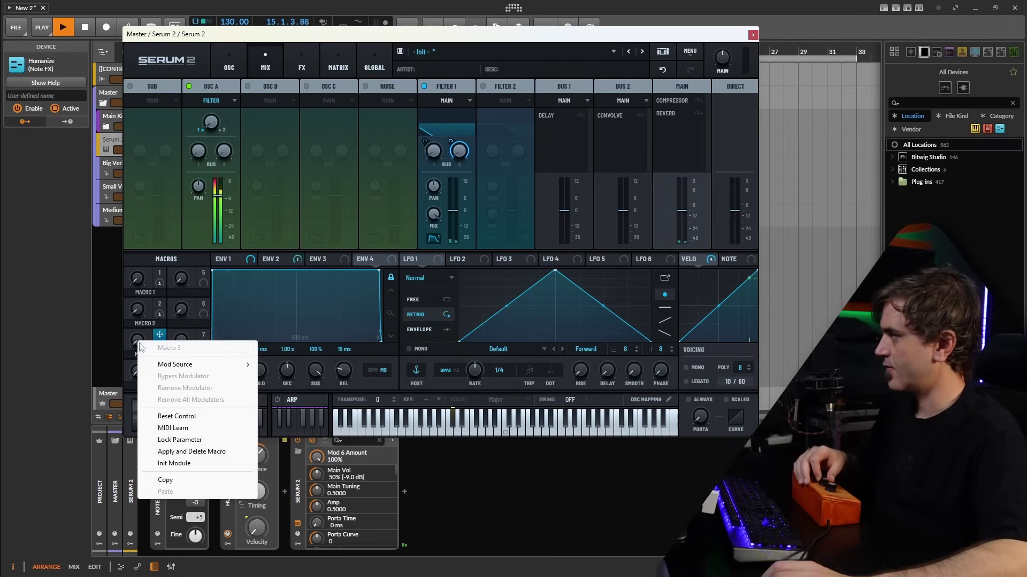
Set Filter 1's resonance to 3 while the sound plays, and stop playback.
left_click(238, 68)
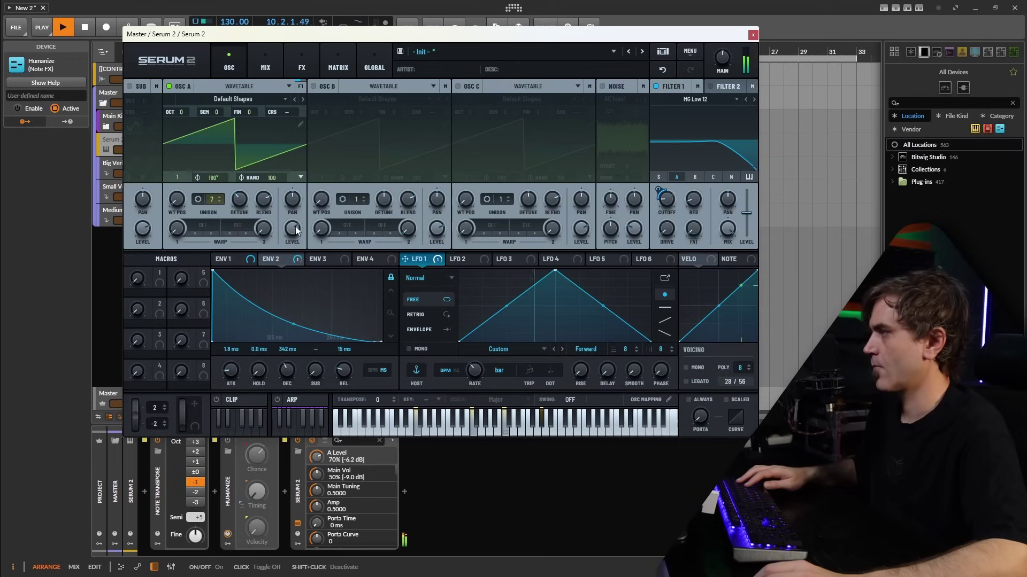
left_click(695, 201)
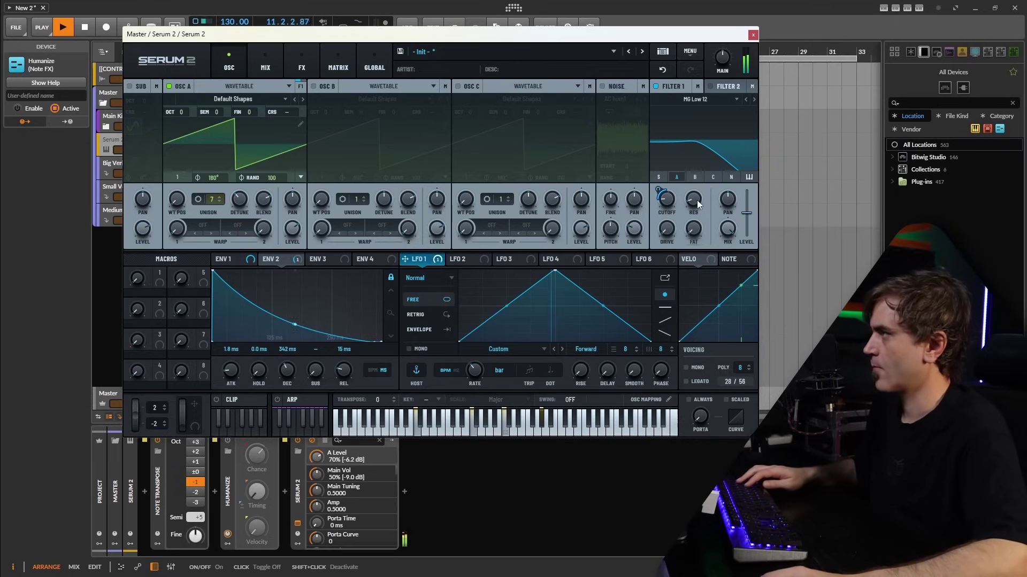
key("space")
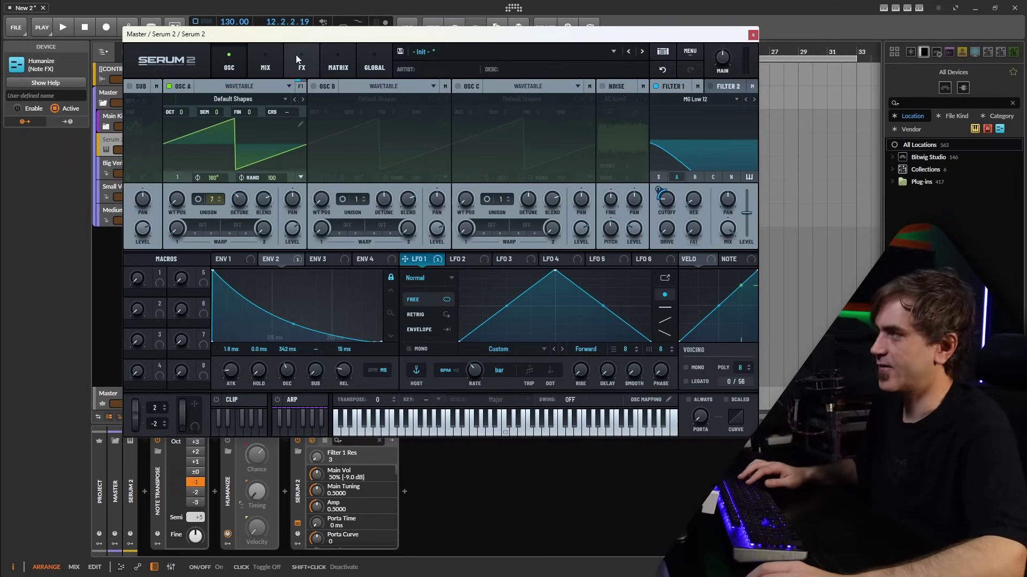
Flatten LFO 2's curve to zero across all steps and briefly audition the patch.
left_click(462, 258)
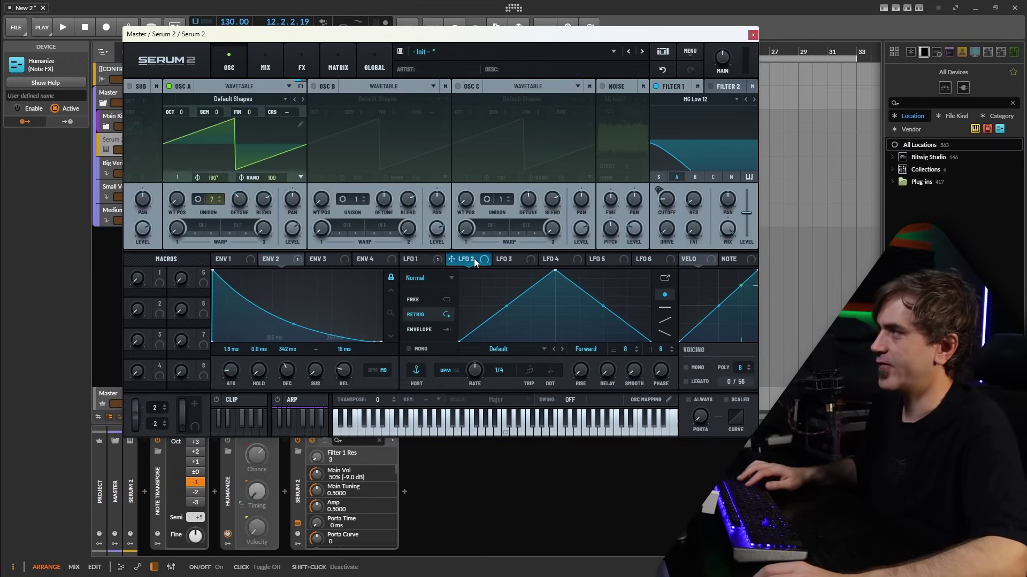
left_click_drag(459, 341, 676, 383)
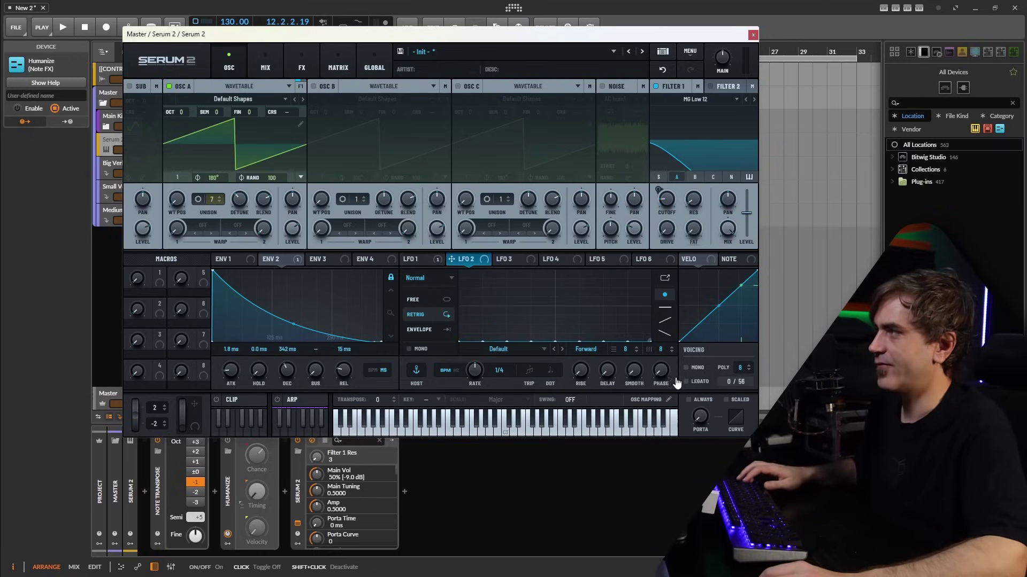
left_click(303, 60)
left_click(255, 69)
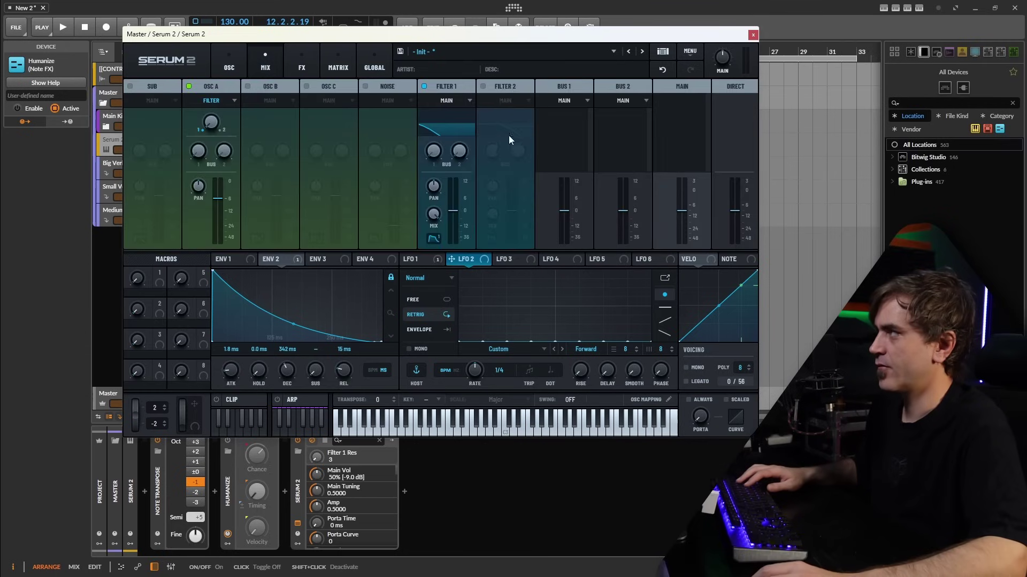
left_click(230, 62)
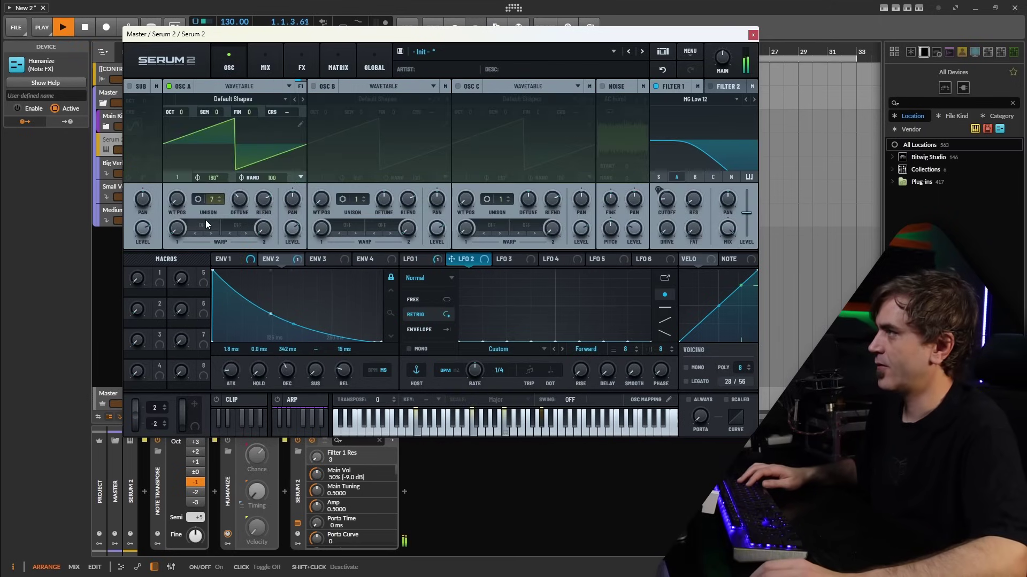
key("space")
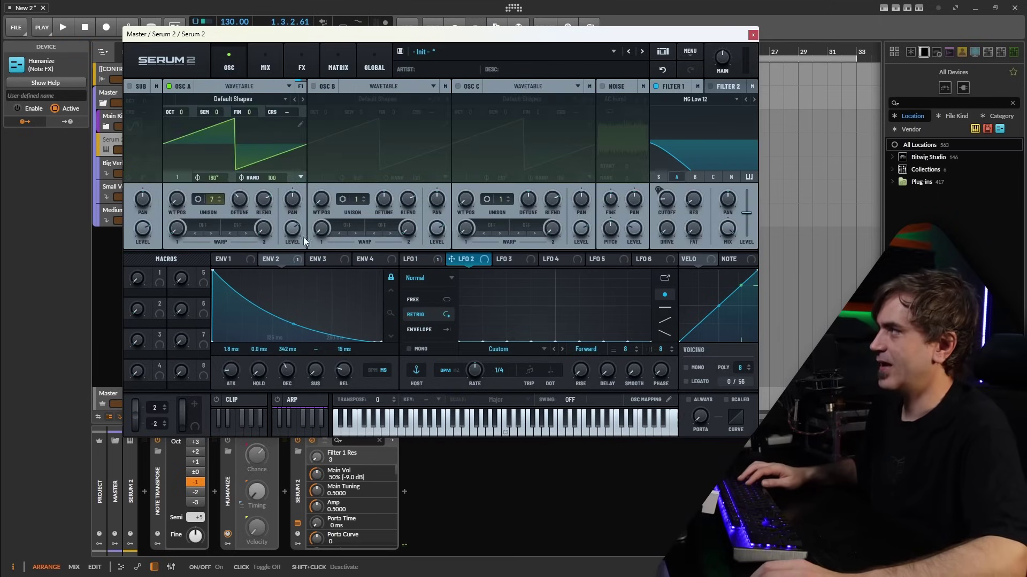
Modulate Oscillator A's Bus 1 send with LFO 2, shaped as a decaying spike over the second step in Free mode at a one-bar rate.
left_click(270, 57)
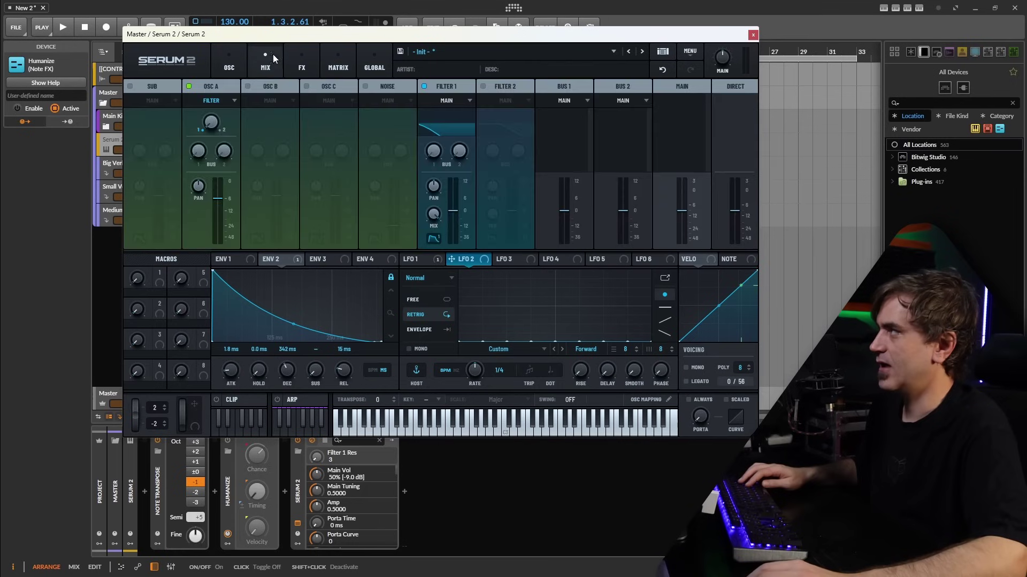
left_click_drag(464, 262, 198, 151)
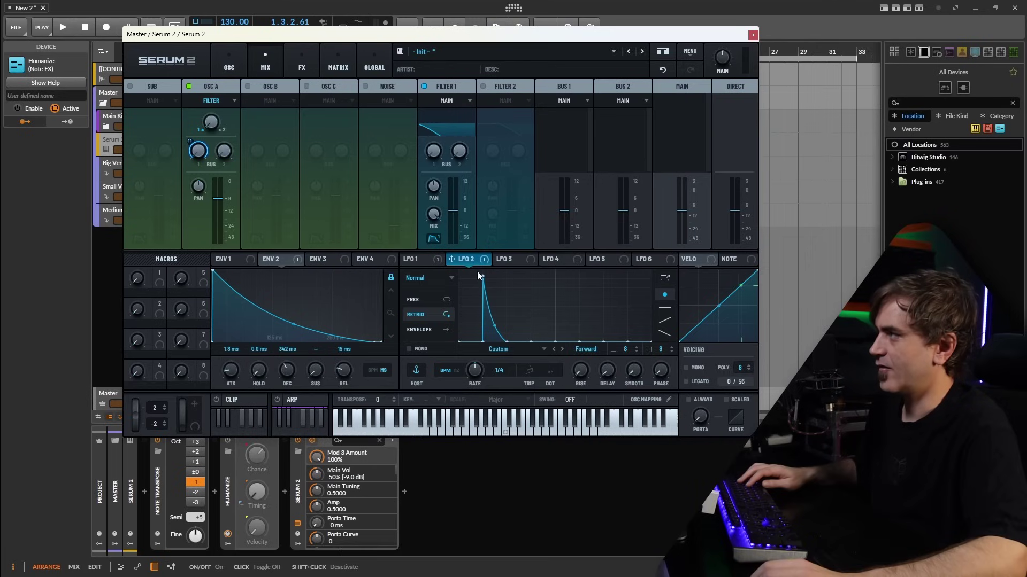
left_click(229, 61)
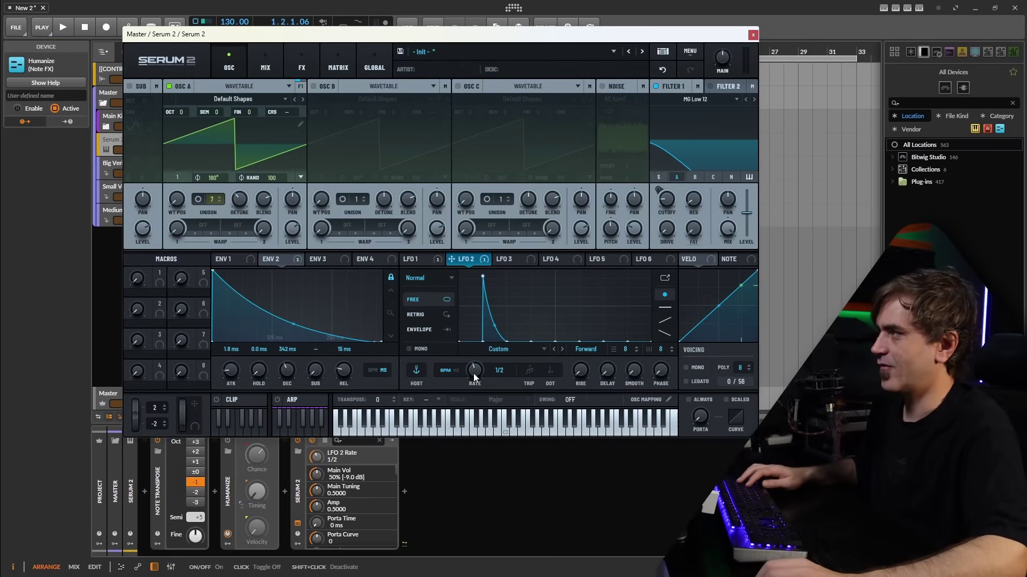
left_click_drag(469, 379, 476, 367)
Add a curved rising peak over LFO 2's fifth step and raise its top, auditioning the rhythm.
key("space")
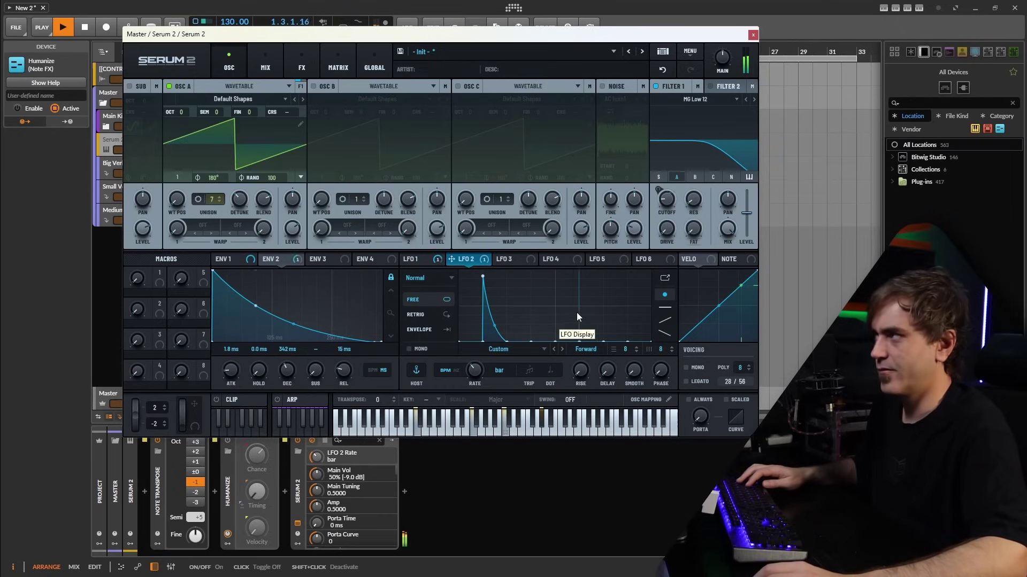
key("space")
key("space")
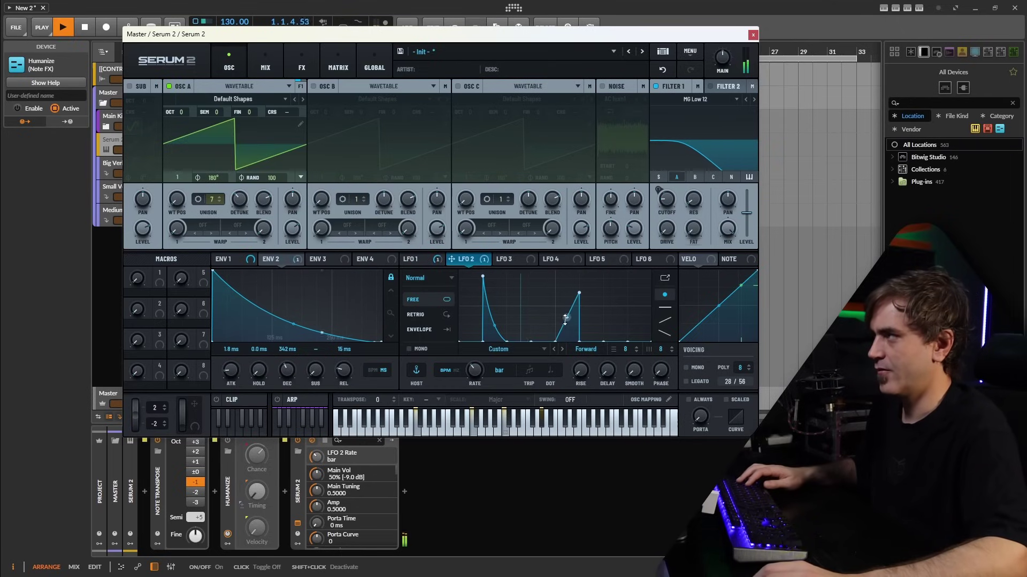
double_click(579, 293)
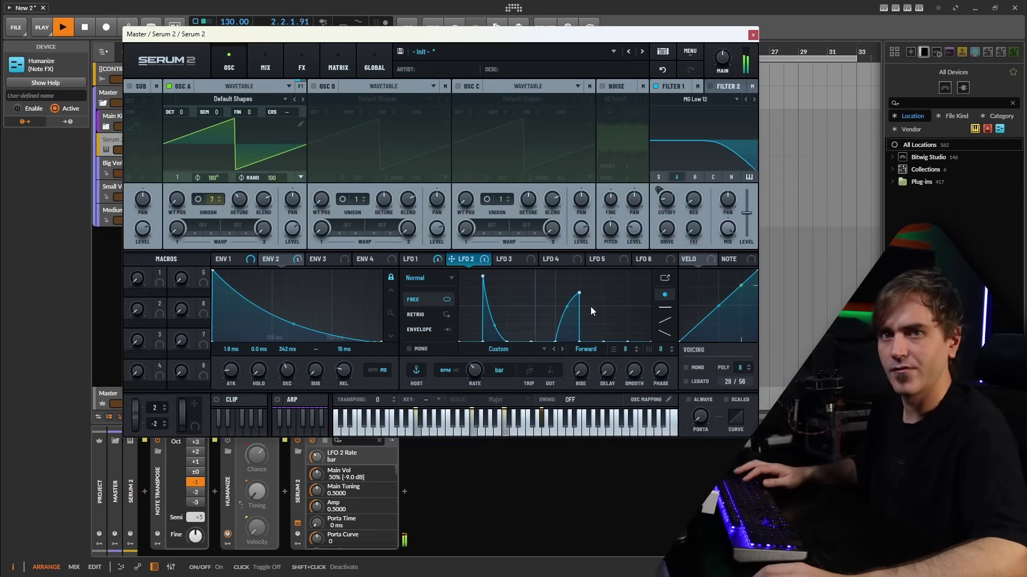
key("space")
left_click_drag(580, 294, 585, 287)
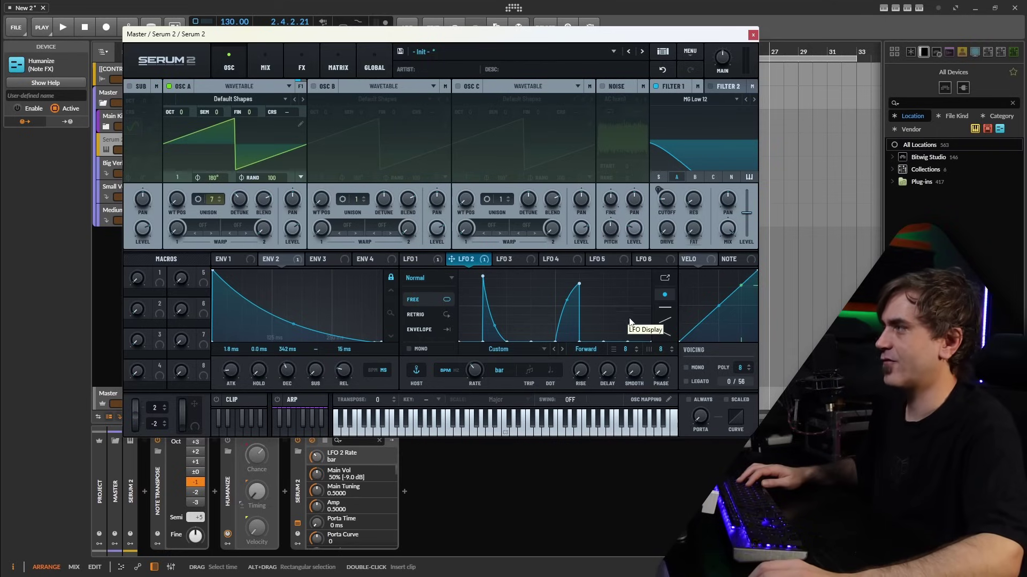
Add a falling curved pulse over LFO 2's seventh step during playback.
key("space")
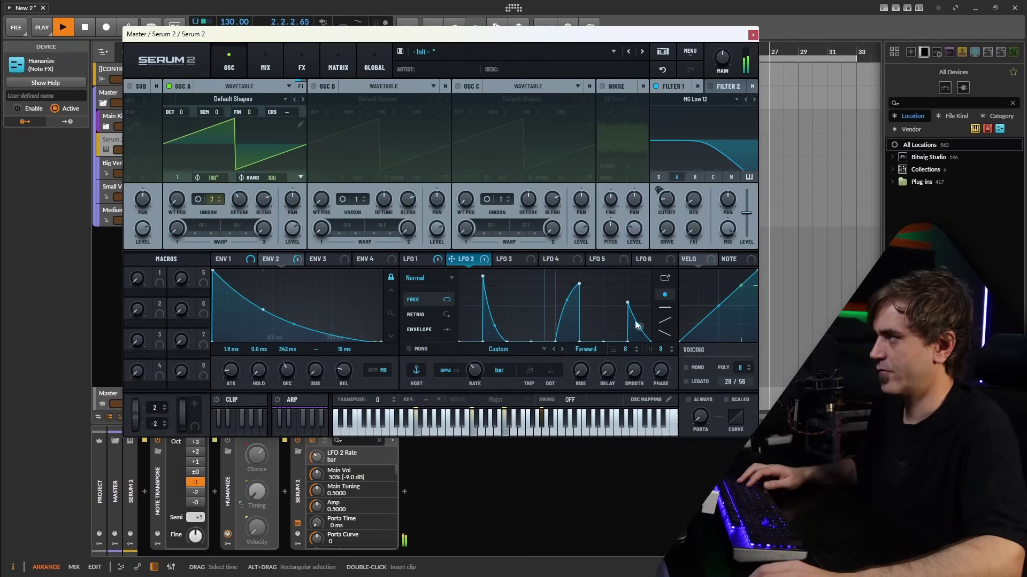
left_click_drag(627, 303, 614, 286)
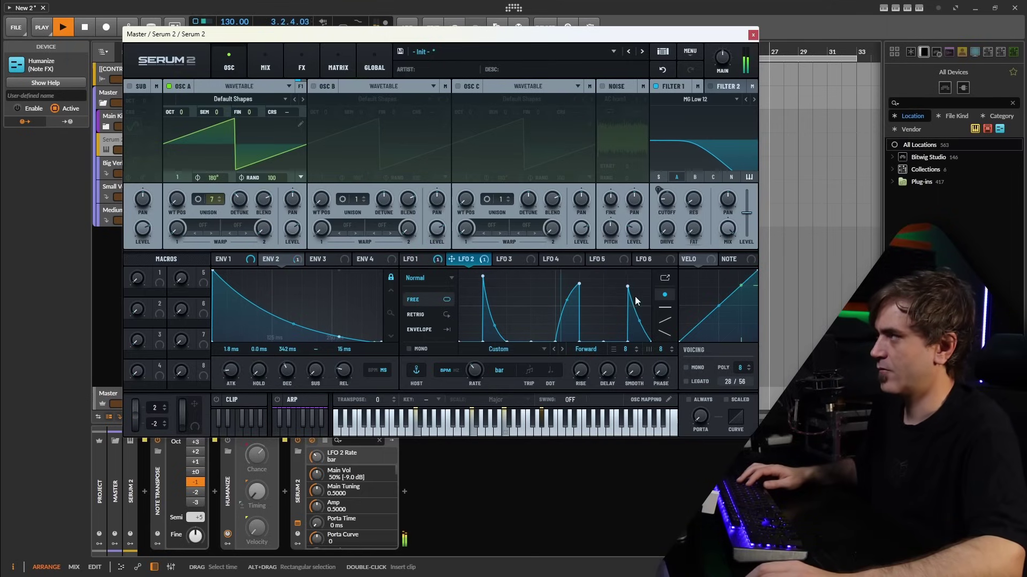
left_click_drag(639, 323, 640, 296)
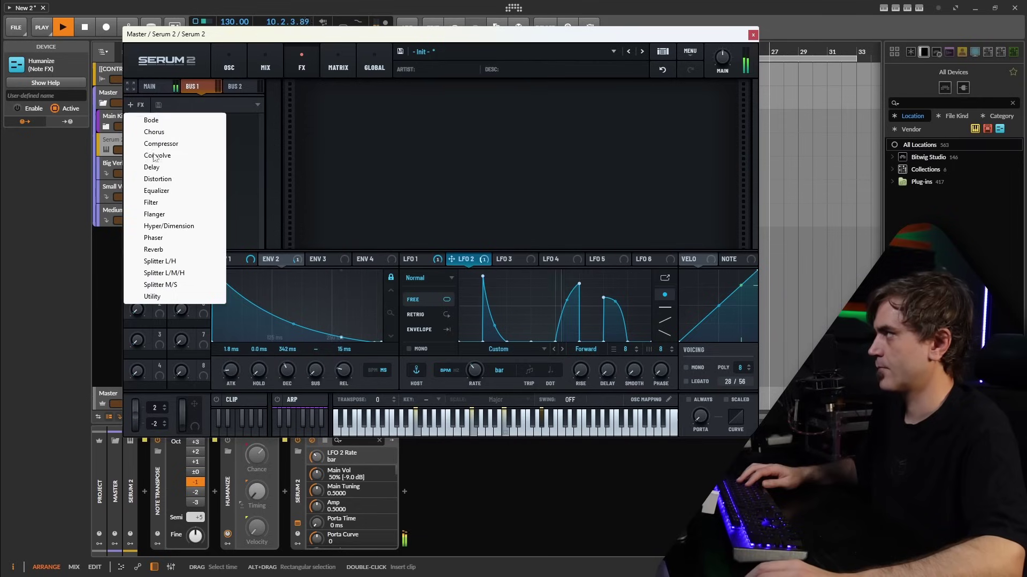
Add a Delay to the Bus 1 effects rack with linked left and right times of dotted 1/8.
type("delay")
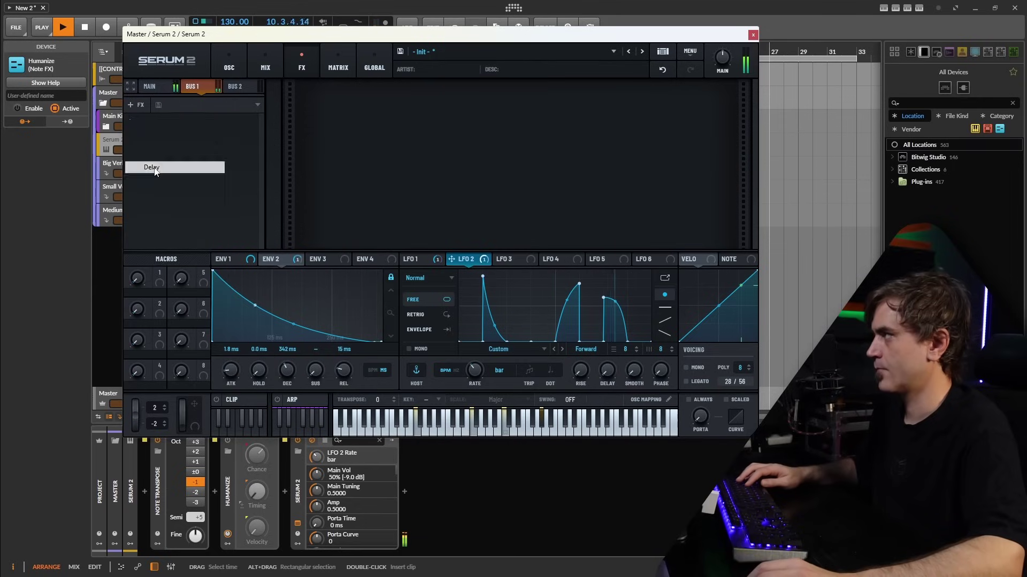
key("Return")
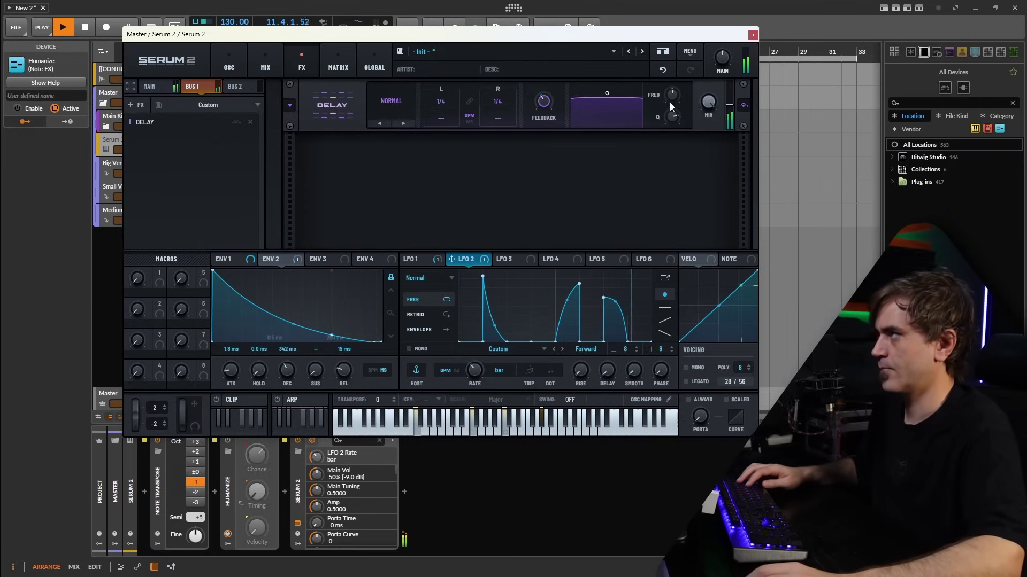
left_click_drag(447, 102, 448, 108)
left_click(469, 101)
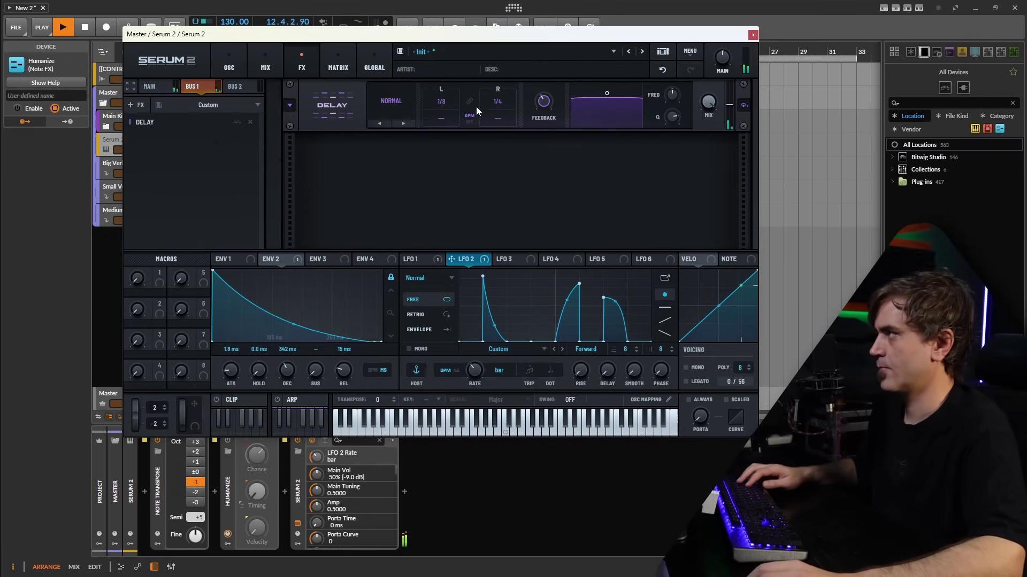
left_click(442, 120)
Switch the Bus 1 delay to Ping-Pong mode and narrow its filter band.
left_click(399, 104)
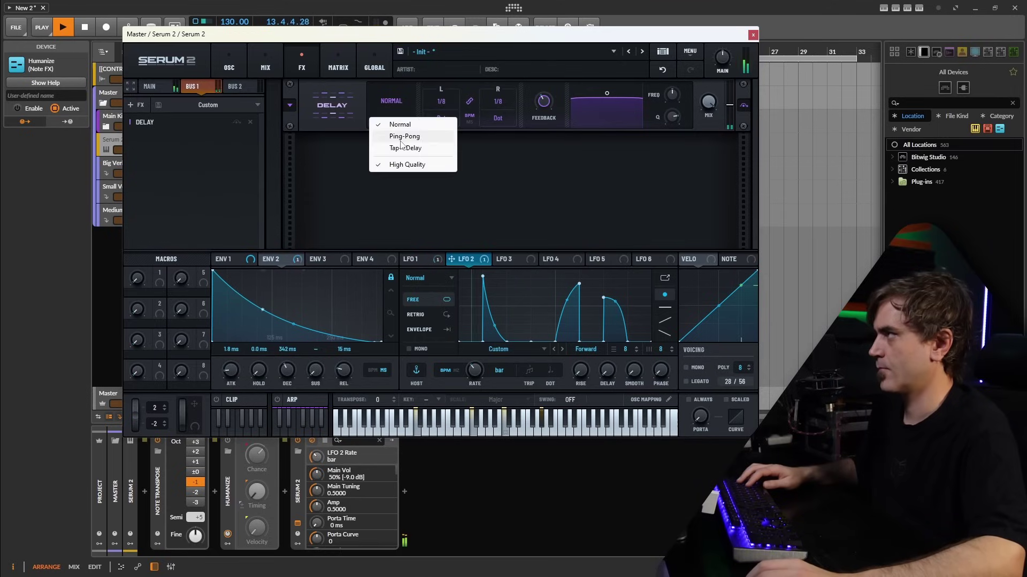
left_click(407, 137)
left_click_drag(606, 93, 615, 111)
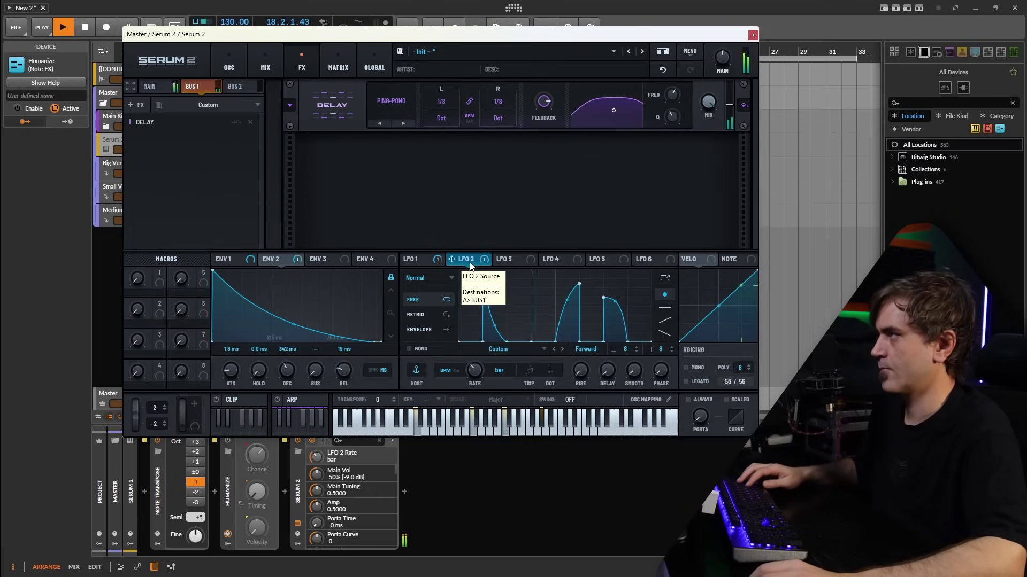
Assign Macro 1 as the auxiliary source of the LFO 2 modulation on oscillator A's Bus 1 send.
left_click(338, 59)
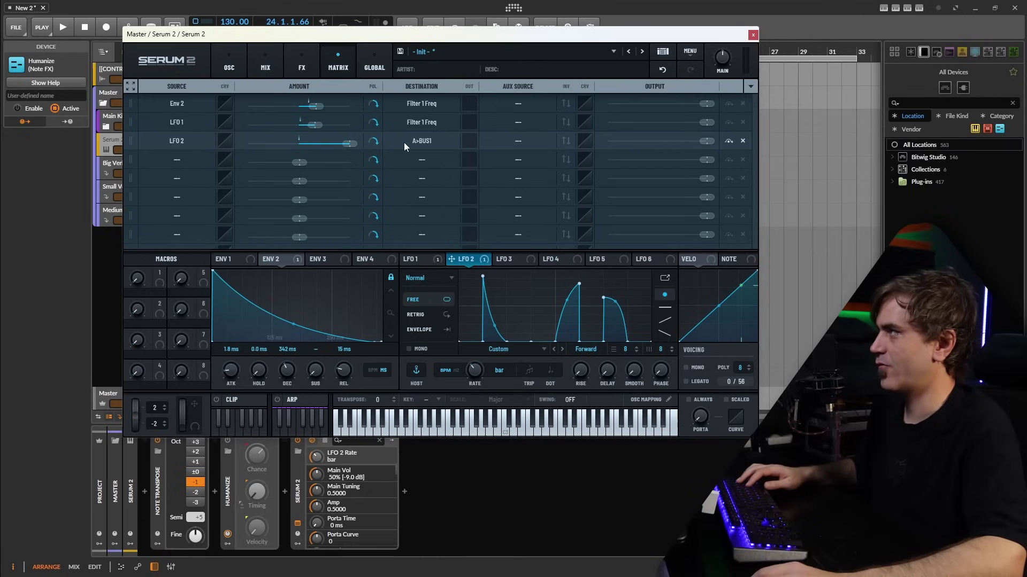
left_click(522, 141)
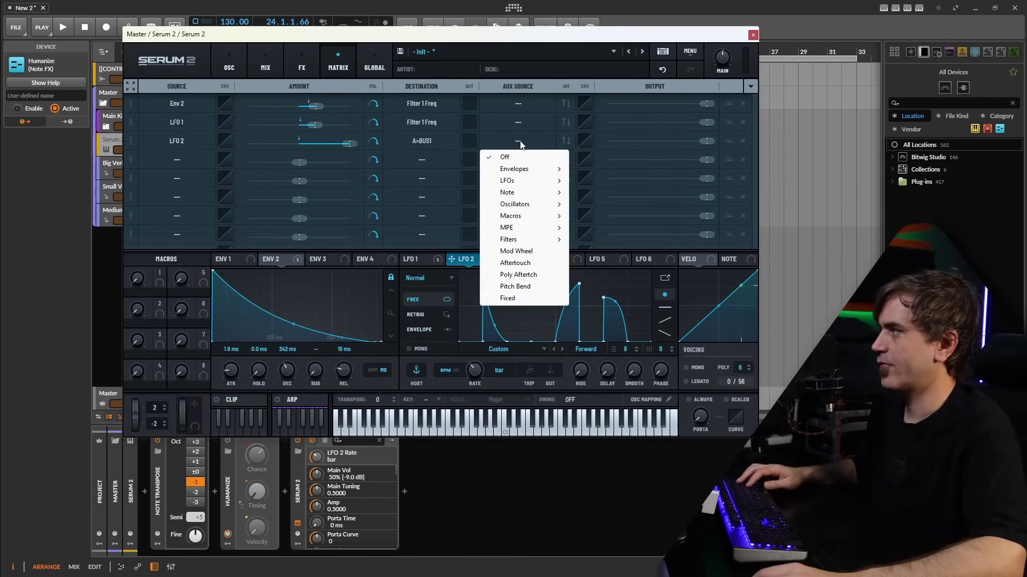
mouse_move(511, 215)
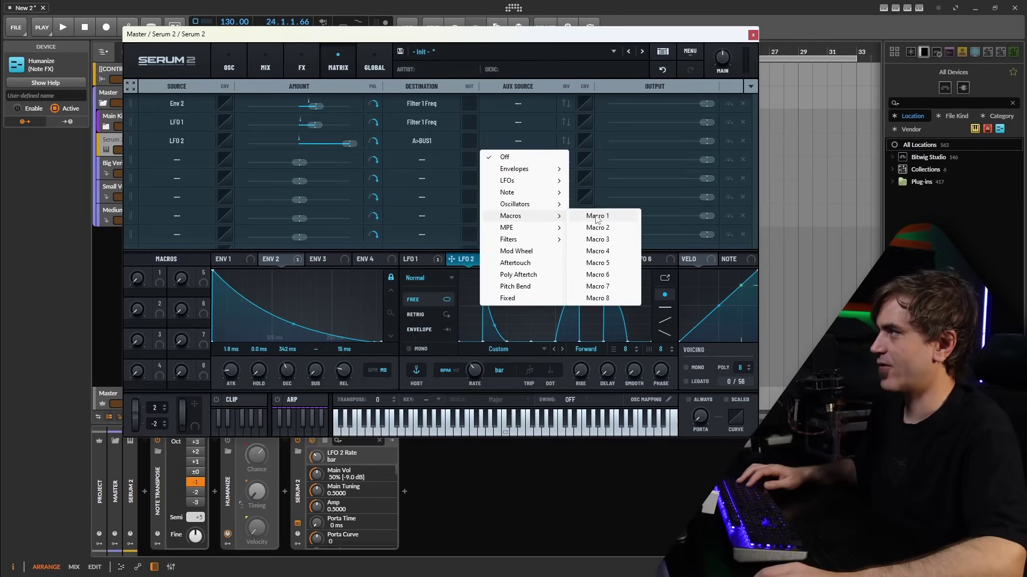
left_click(597, 215)
Sweep Macro 1 up and back down to 0 during playback to audition the delay send.
key("space")
left_click_drag(139, 280, 139, 277)
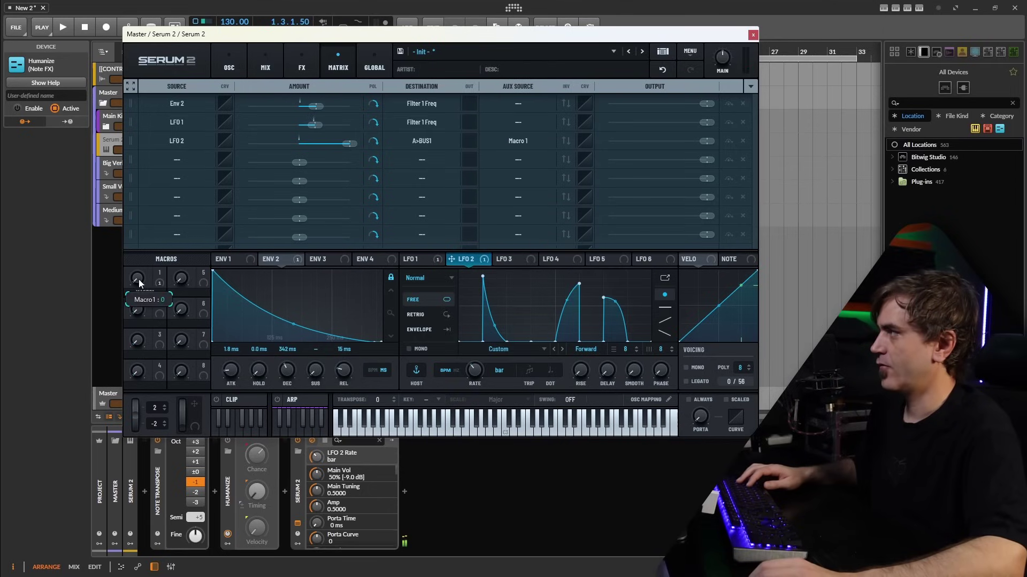
left_click_drag(155, 233, 142, 288)
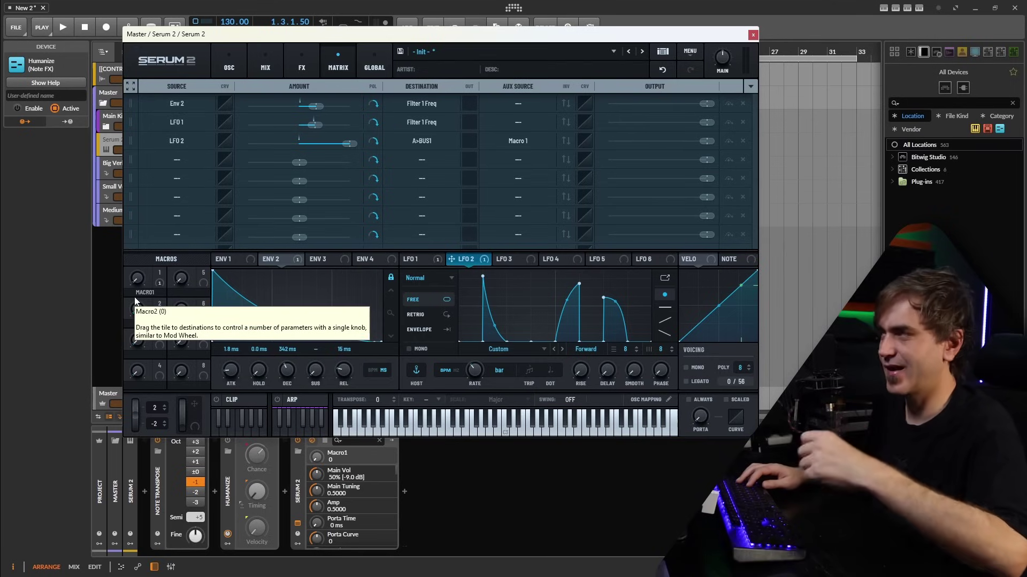
key("space")
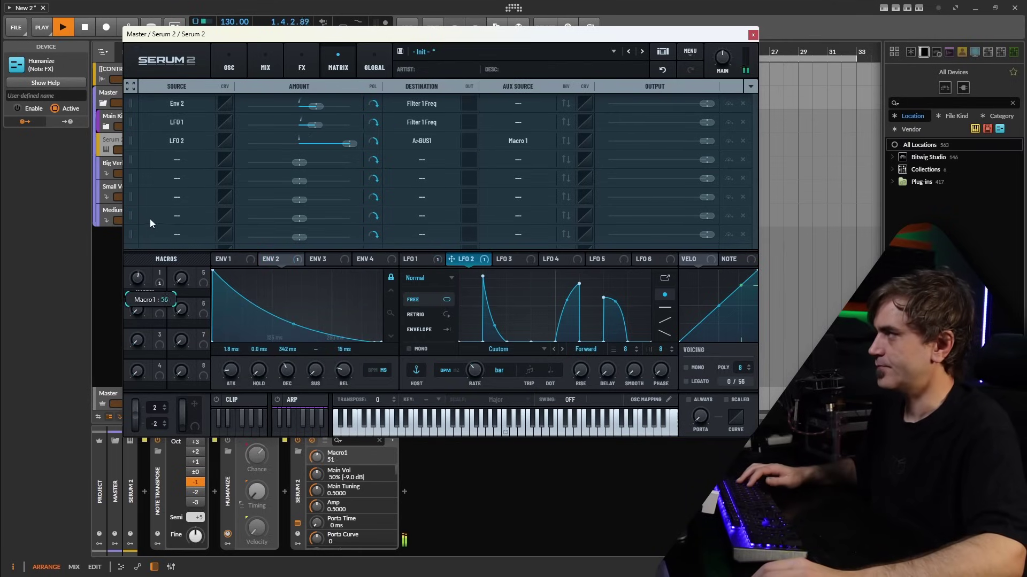
left_click_drag(138, 266, 128, 342)
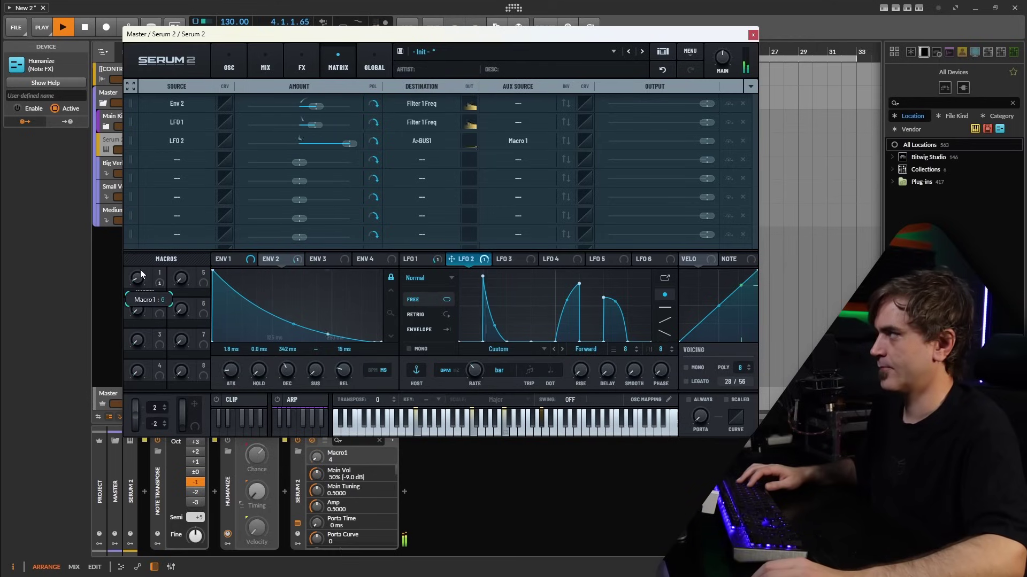
left_click_drag(140, 281, 134, 303)
key("space")
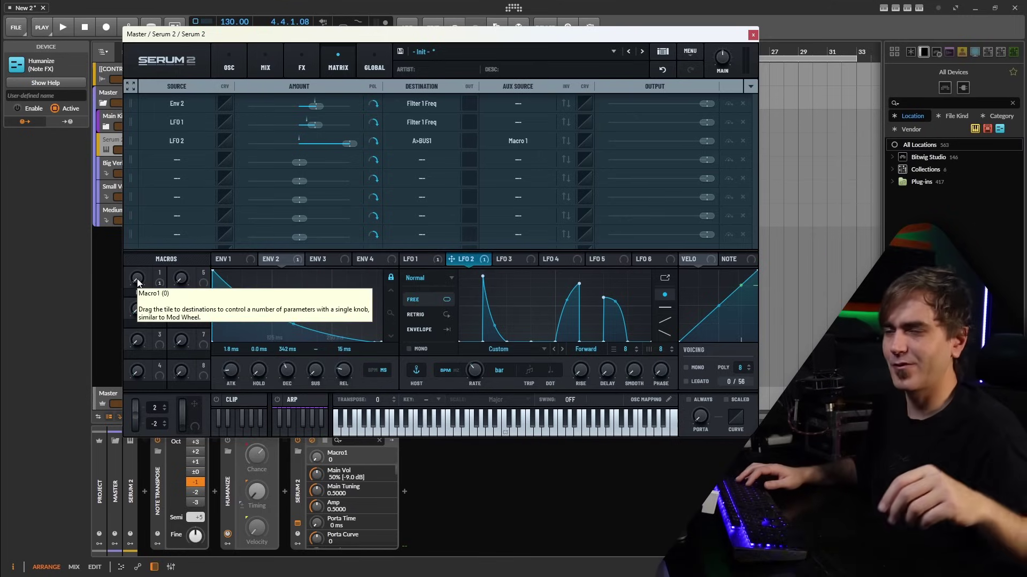
key("space")
scroll(138, 279, "up", 10)
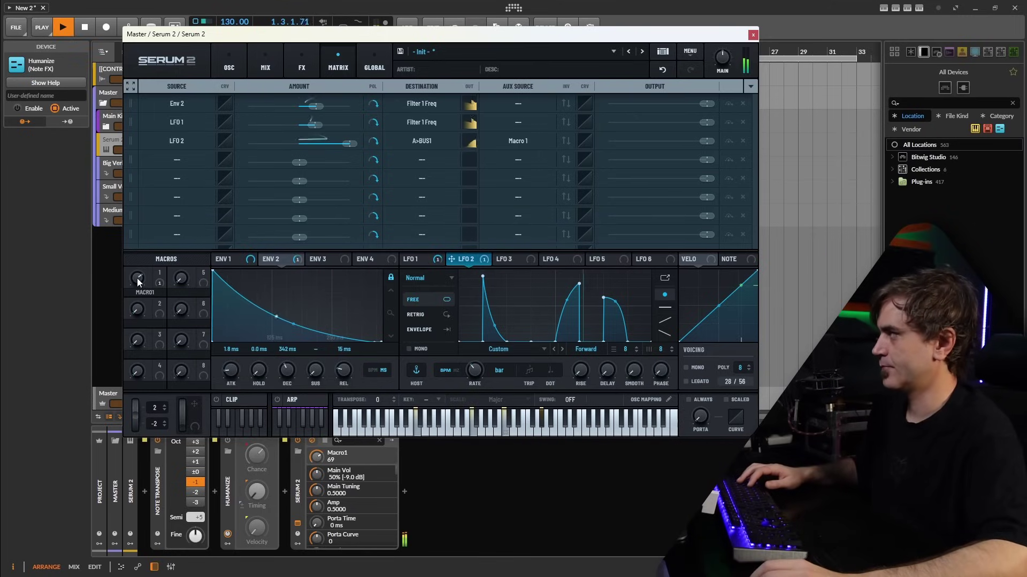
mouse_move(137, 282)
left_mouse_down()
mouse_move(136, 362)
mouse_move(146, 236)
mouse_move(146, 332)
mouse_move(139, 284)
left_mouse_up()
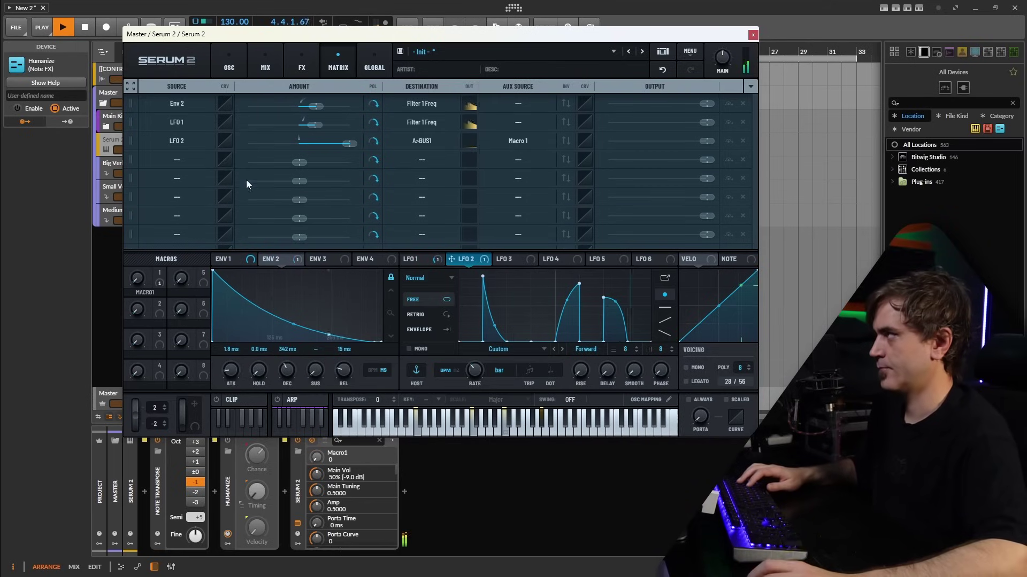
Add a Compressor to the Bus 1 effects rack and place it ahead of the Delay.
left_click(291, 64)
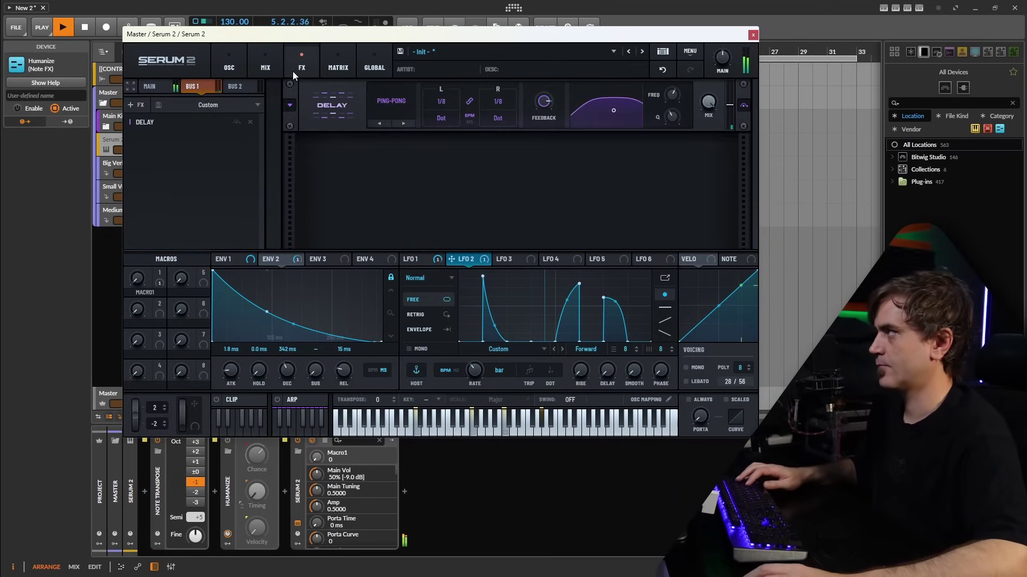
left_click(140, 104)
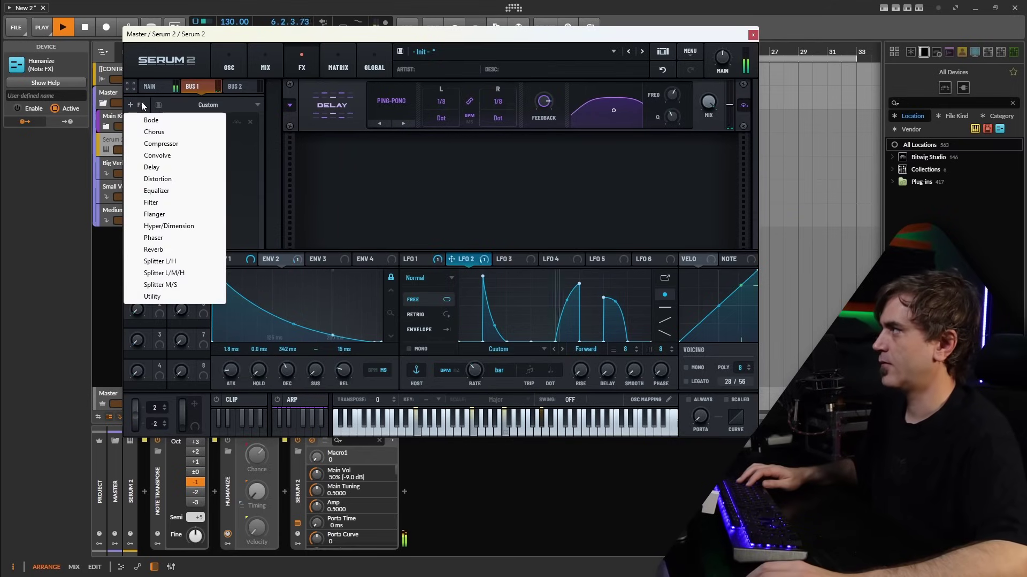
left_click(160, 145)
left_click_drag(165, 138, 171, 121)
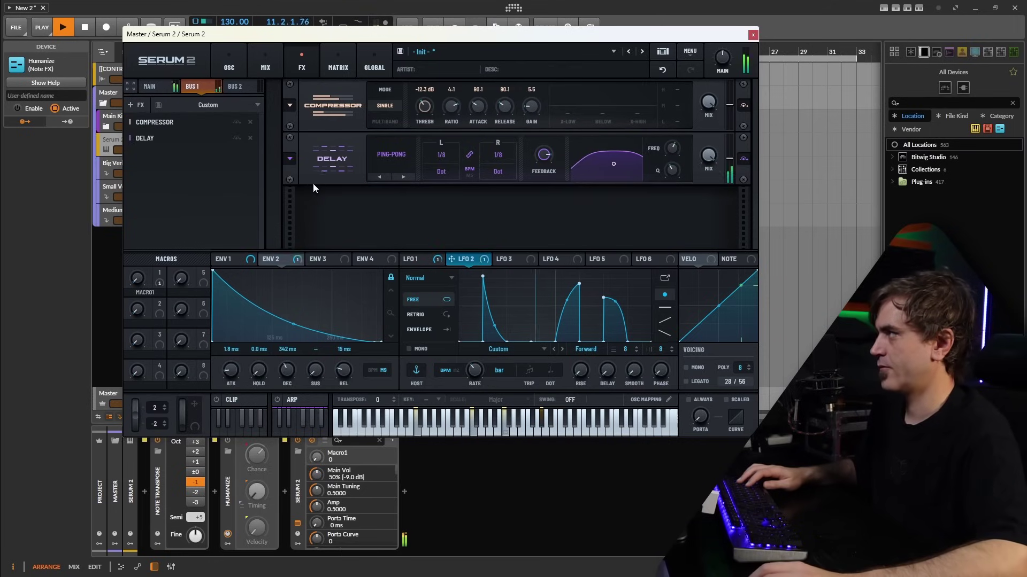
Add a Reverb after the Delay on Bus 1 and set its type to Nitrous.
left_click(140, 105)
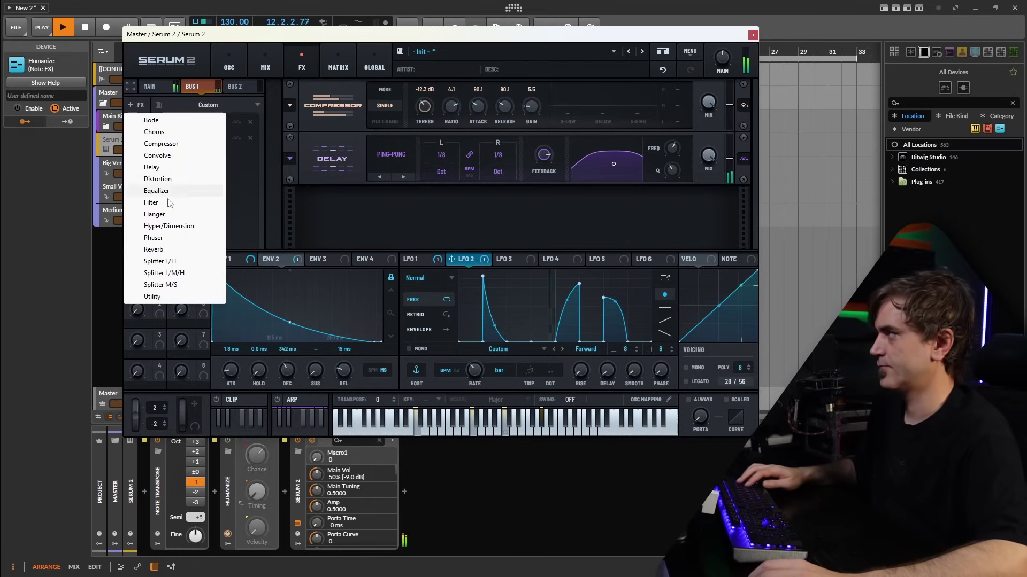
left_click(153, 250)
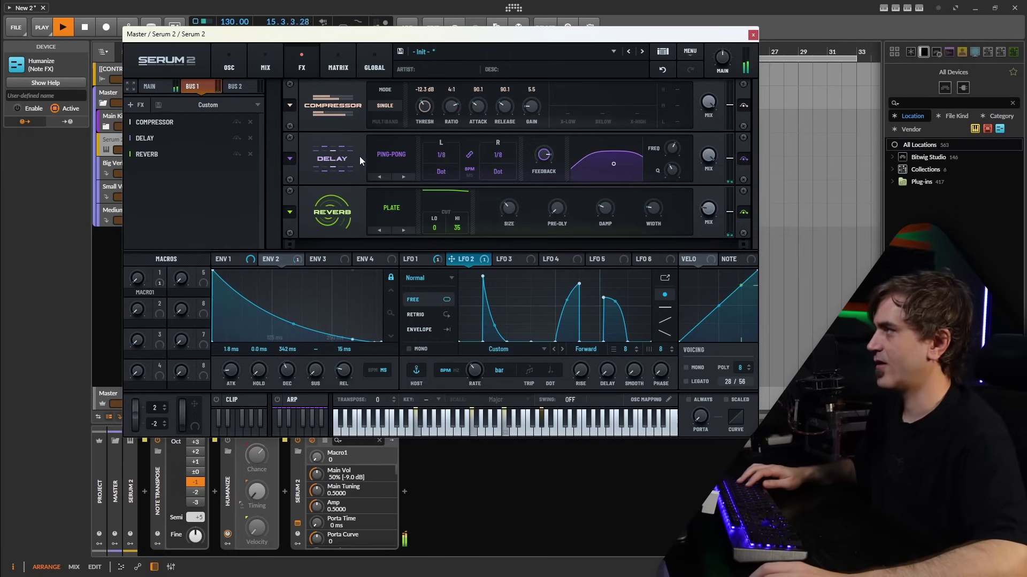
left_click(395, 211)
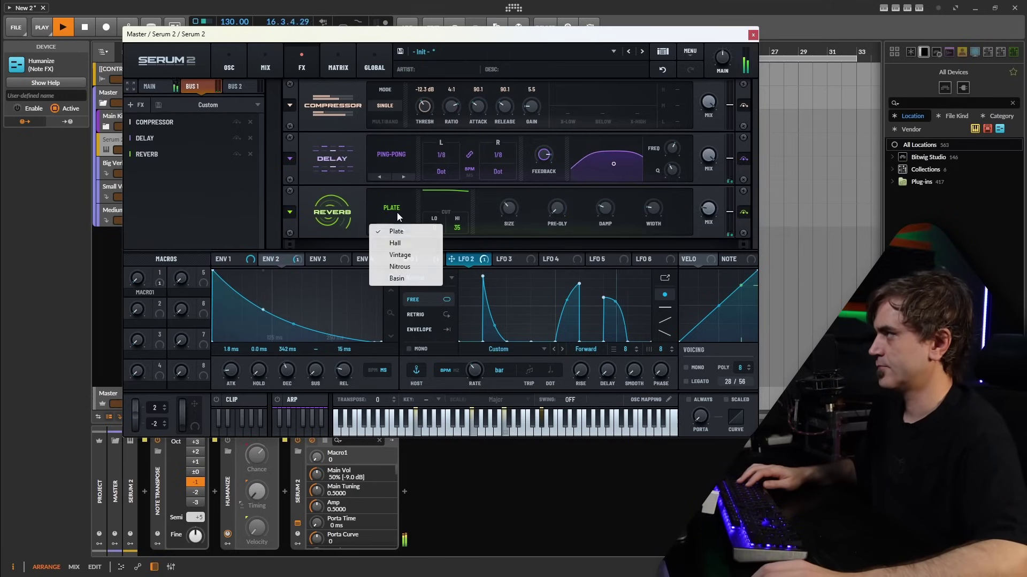
left_click(406, 280)
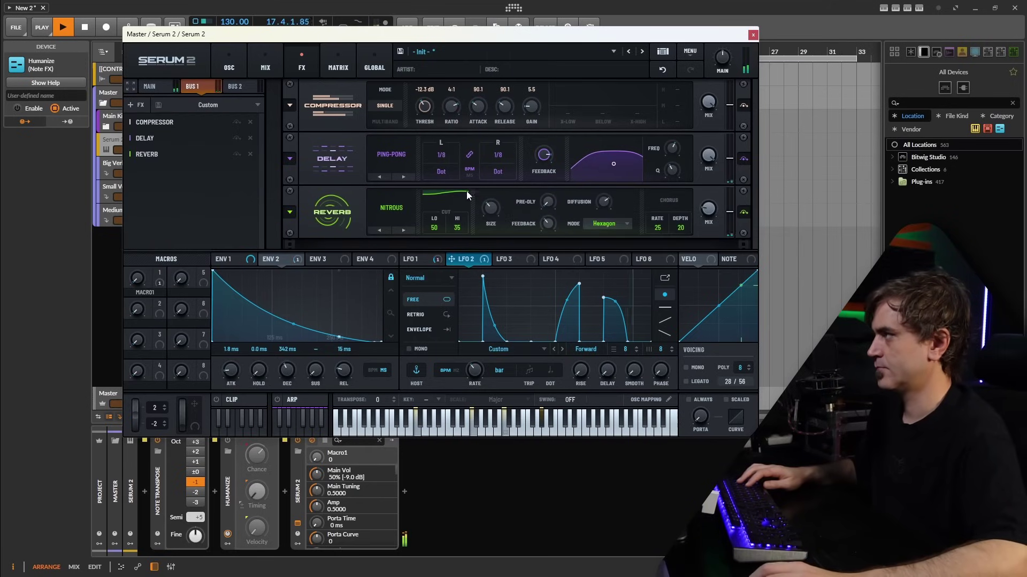
Audition Macro 1 with the expanded Bus 1 effects chain, reset it to 0 and stop playback.
left_click_drag(138, 278, 146, 281)
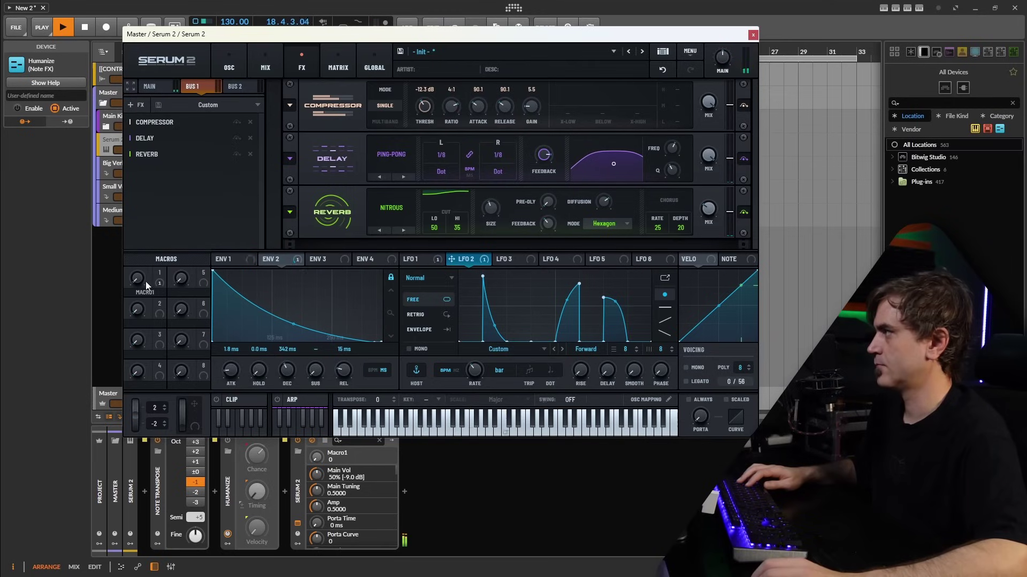
double_click(137, 276)
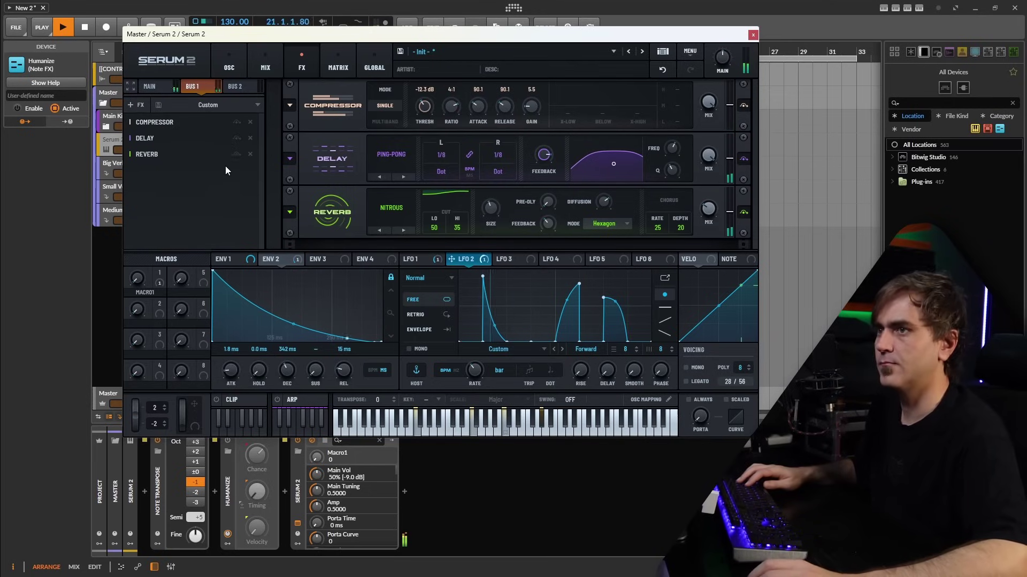
left_click(229, 66)
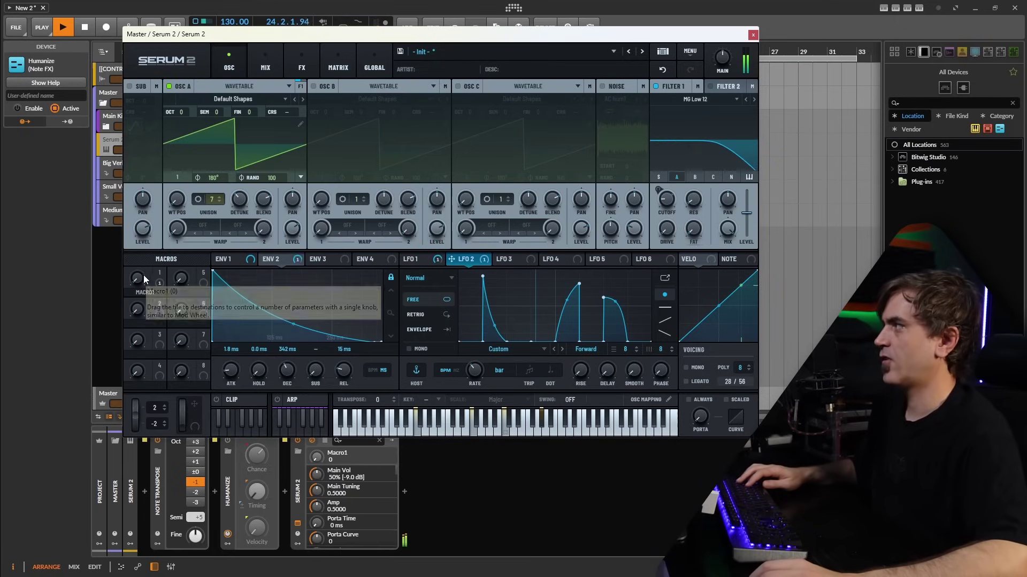
key("space")
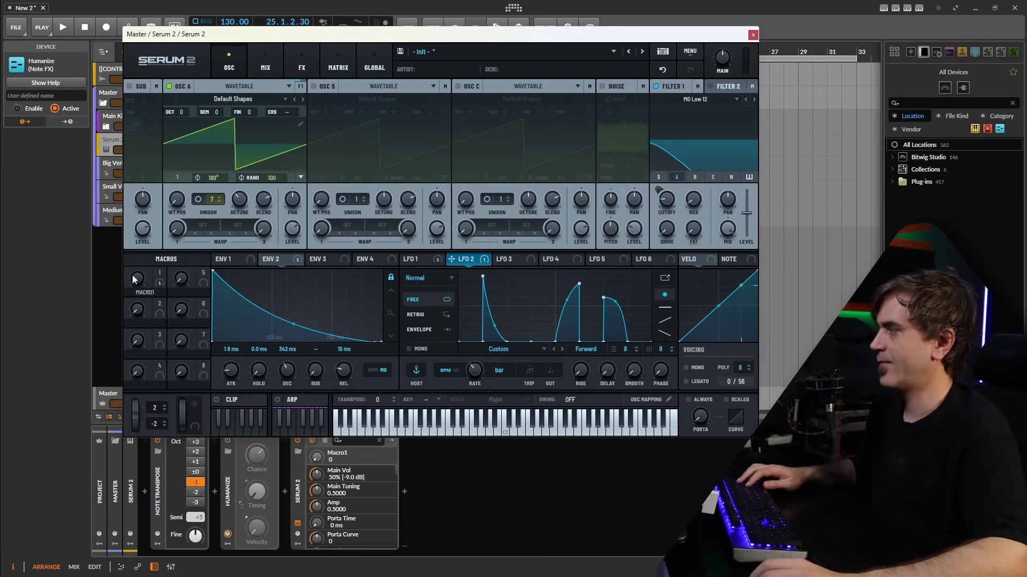
Lower the peak of LFO 1's triangle shape to about half height and restart playback.
left_click(431, 258)
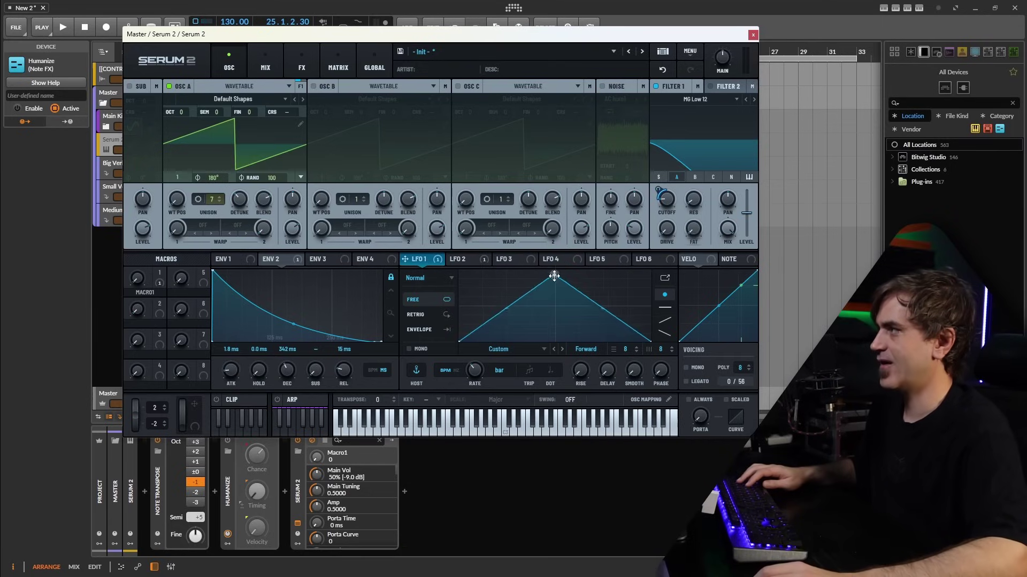
left_click_drag(554, 276, 555, 309)
key("space")
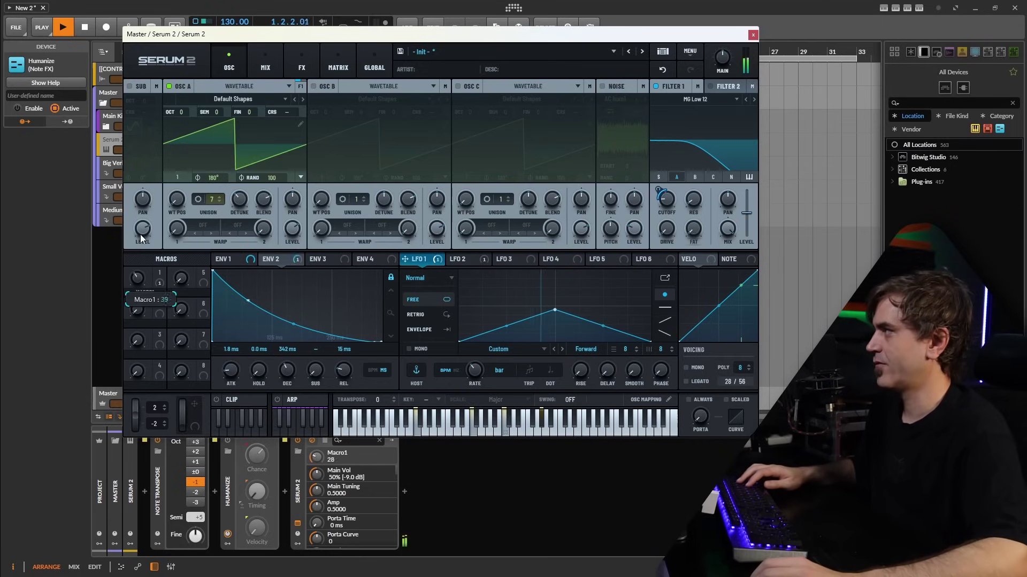
Lower Filter 1's cutoff and sweep Macro 1 to audition the Bus 1 send against the darker sound.
left_click(663, 209)
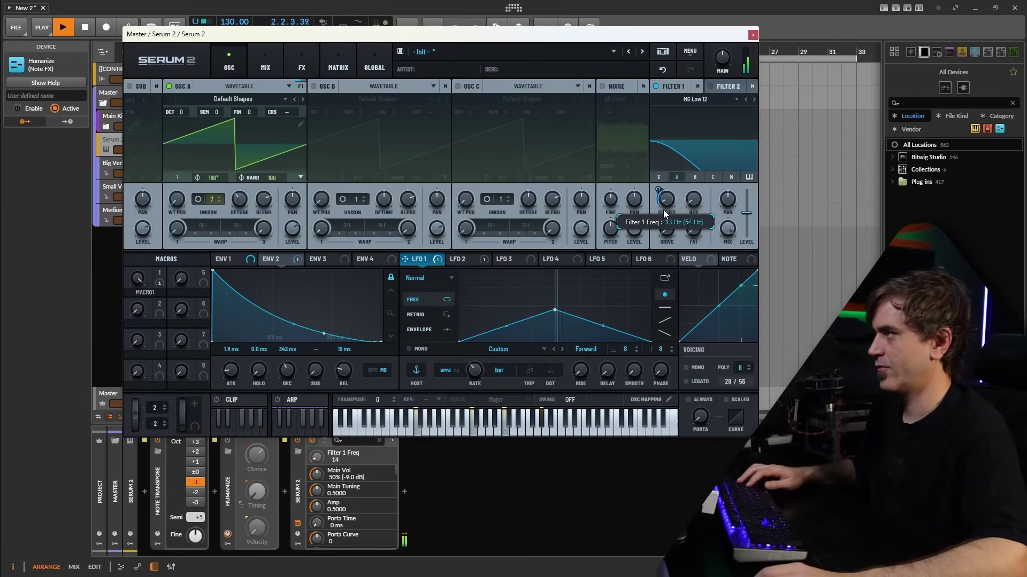
left_click_drag(663, 210, 642, 193)
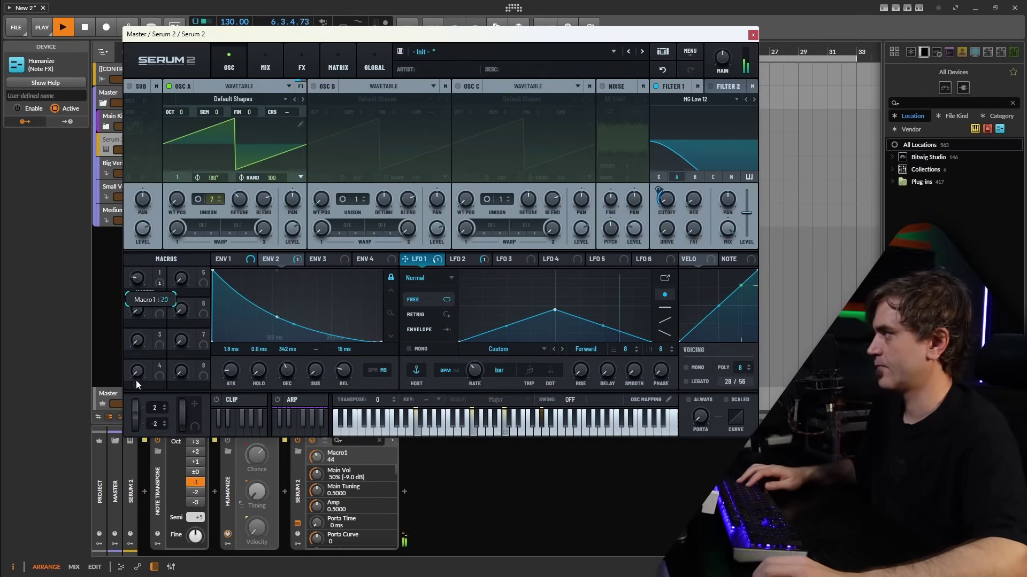
left_click_drag(138, 299, 133, 294)
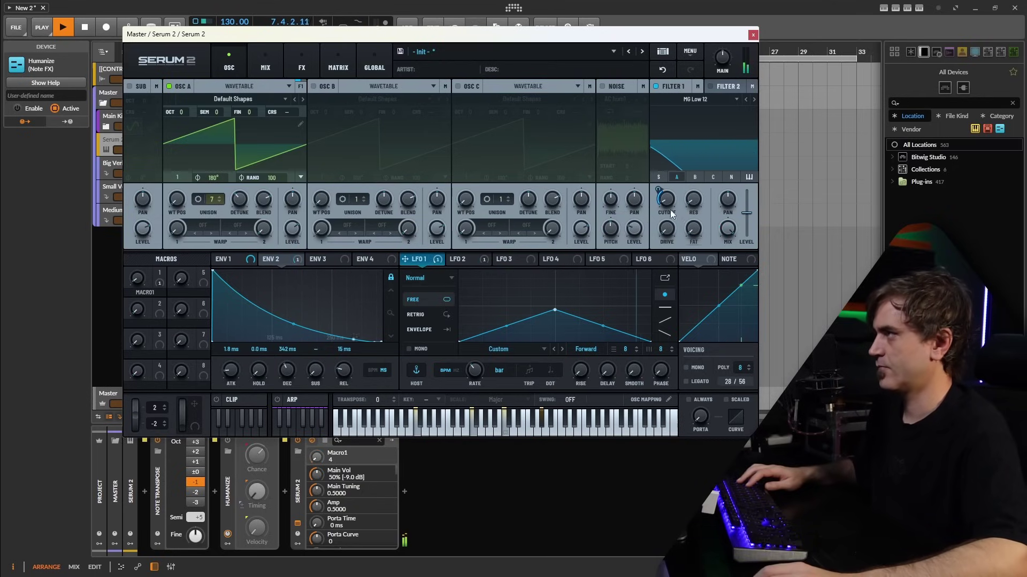
Assign Macro 2 to Filter 1's cutoff and Macro 3 to Filter 1's Bus 2 send.
left_click_drag(666, 204, 669, 208)
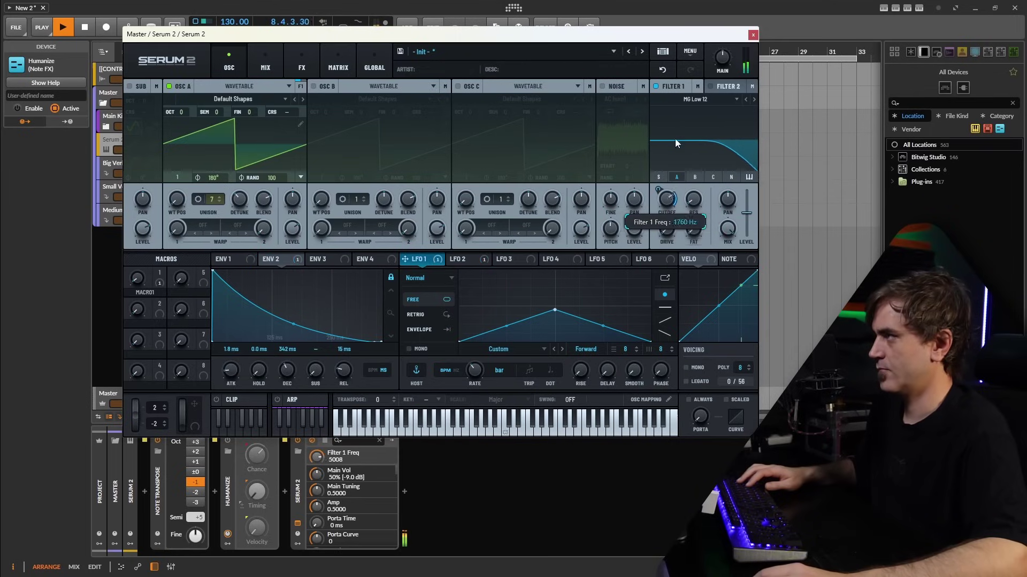
mouse_move(159, 313)
left_mouse_down()
mouse_move(457, 259)
mouse_move(666, 200)
mouse_move(111, 305)
mouse_move(145, 292)
mouse_move(154, 328)
left_mouse_up()
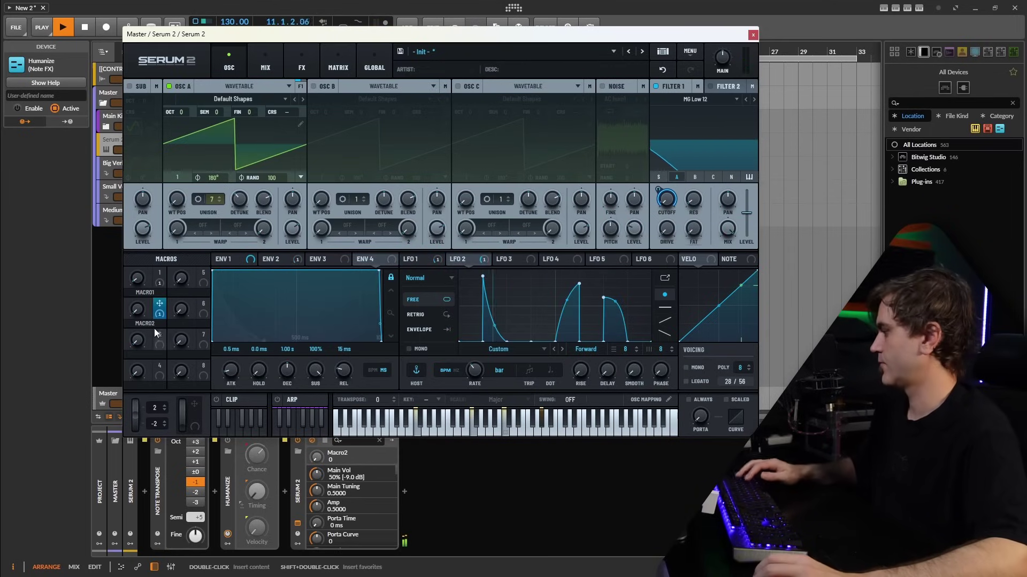
left_click(267, 60)
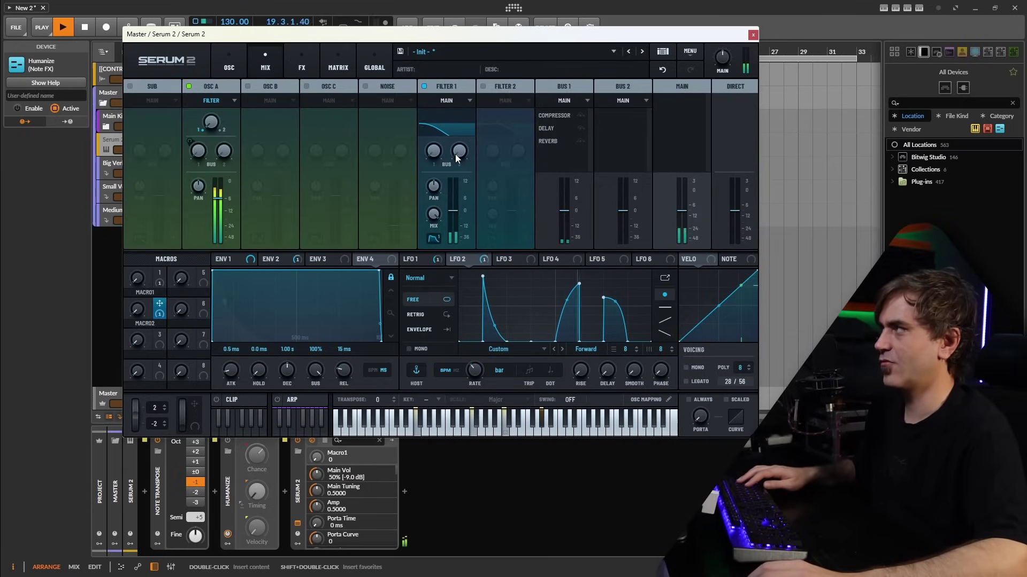
left_click_drag(159, 334, 459, 151)
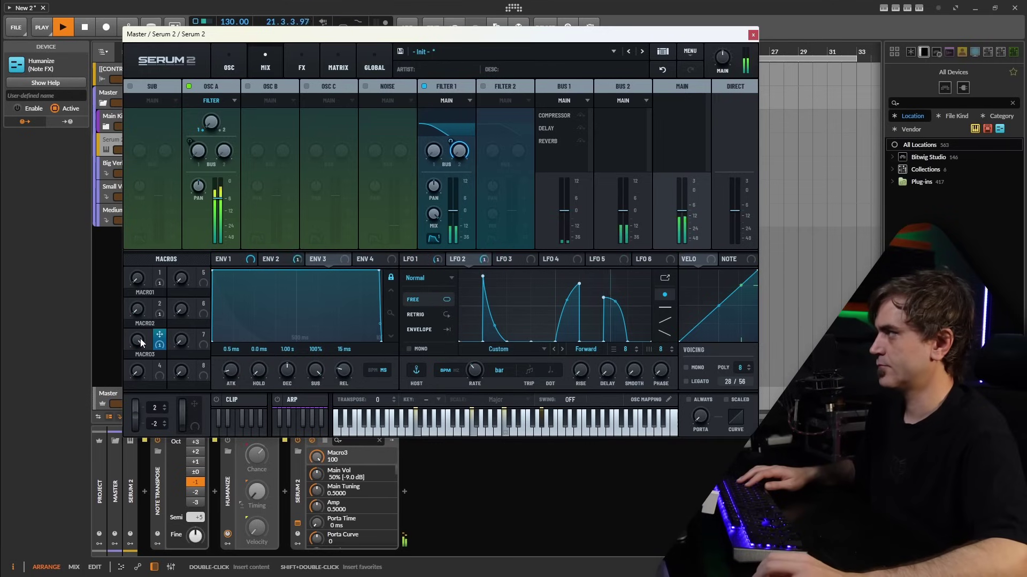
Raise Macros 1 and 2 during playback to audition the send and cutoff together.
left_click(229, 61)
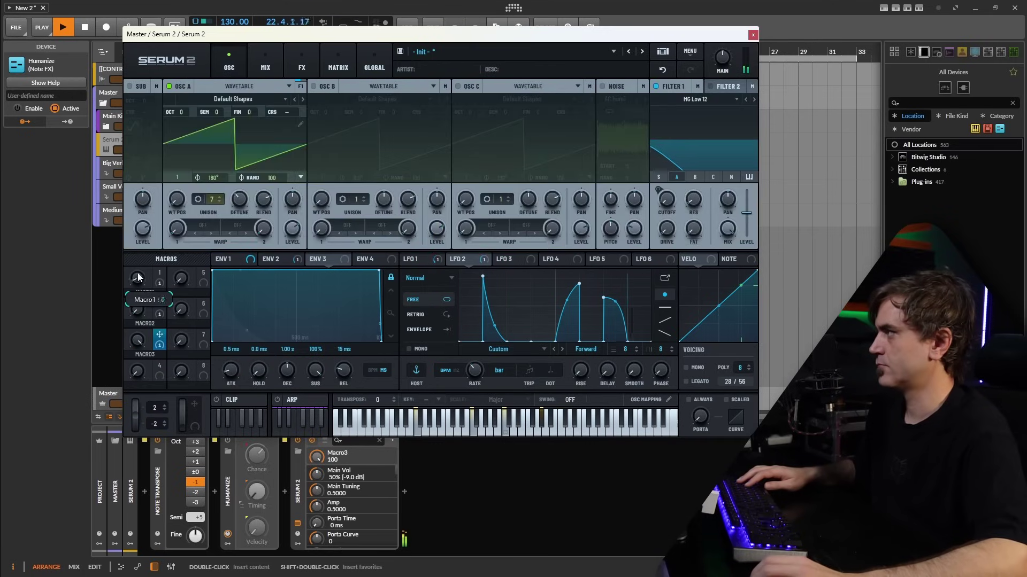
left_click_drag(138, 276, 139, 279)
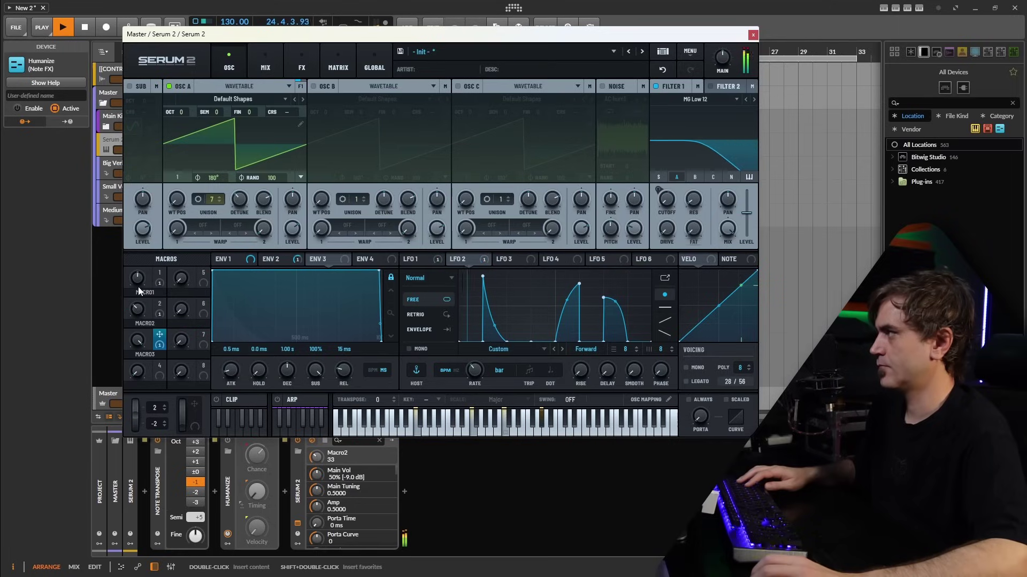
Add Chorus and Convolve effects to Bus 2 and place Convolve ahead of the Delay.
left_click(277, 60)
left_click(301, 63)
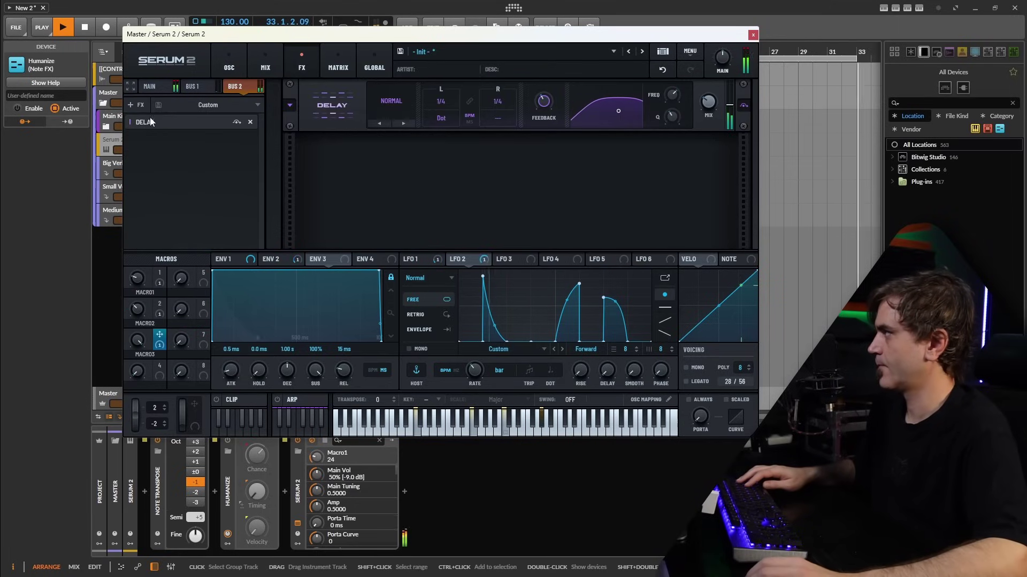
left_click(134, 105)
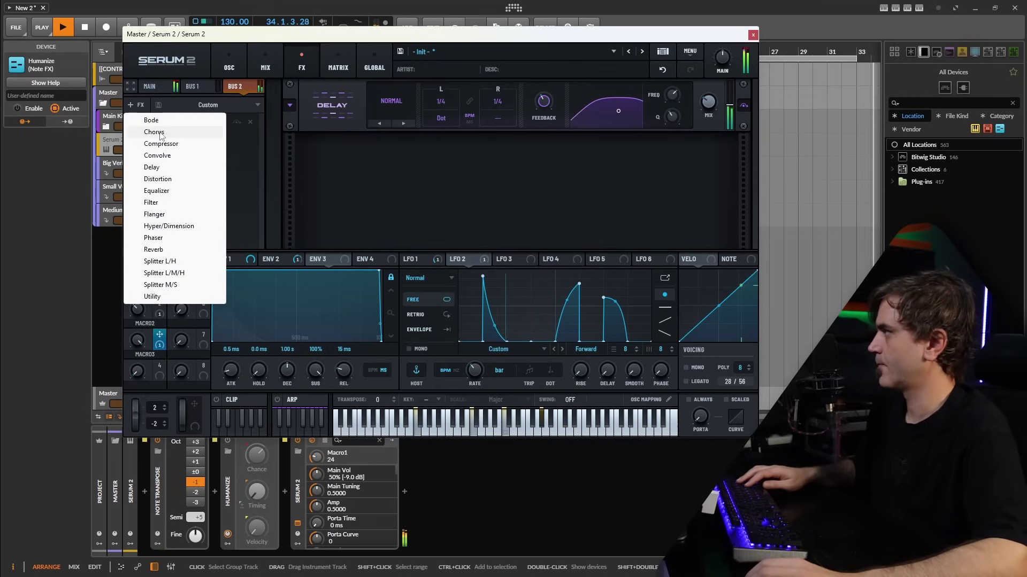
left_click(154, 132)
left_click(140, 105)
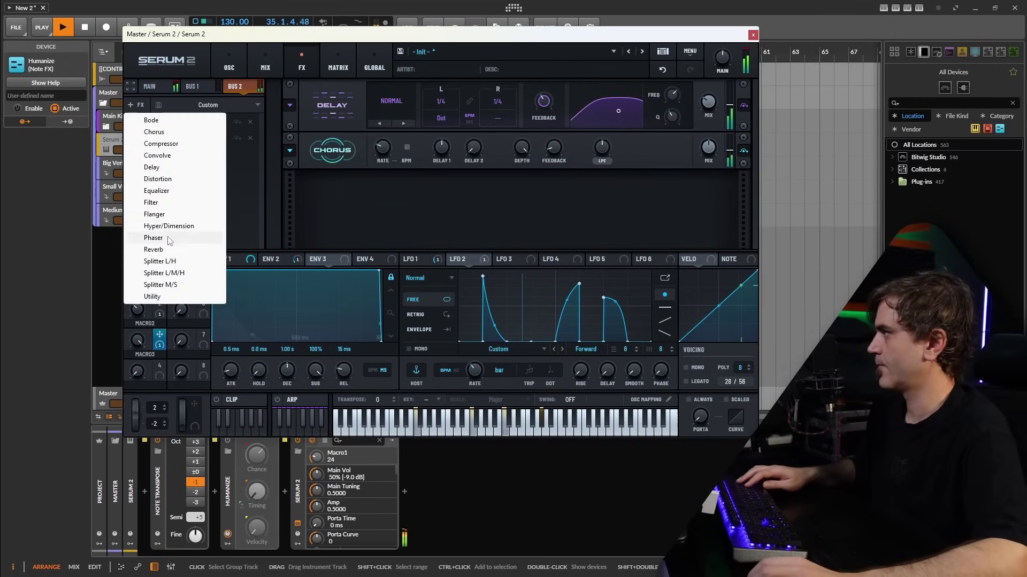
left_click(157, 156)
left_click_drag(149, 154, 150, 122)
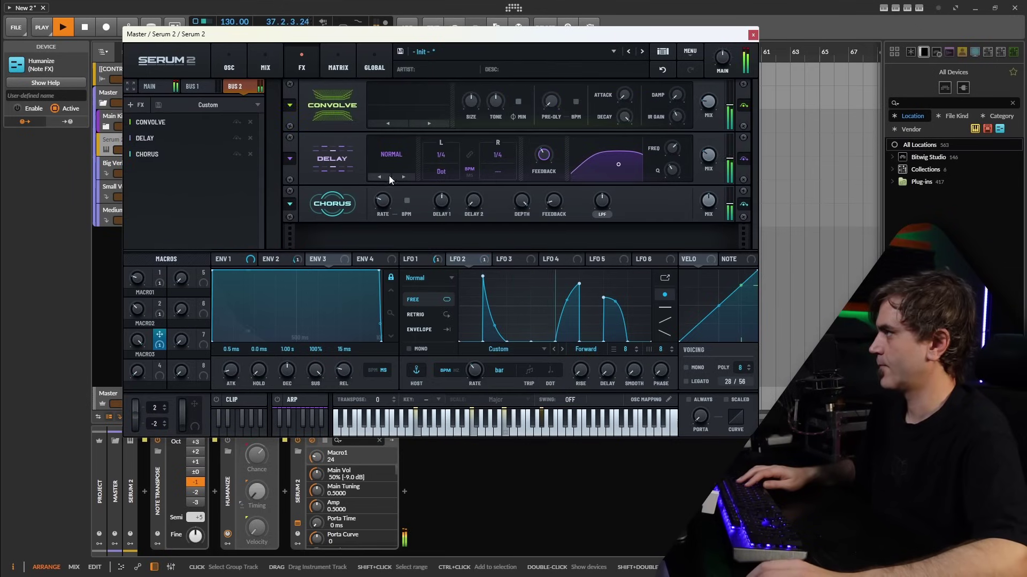
Load the Crisp factory impulse response from the Long category into Bus 2's Convolve effect.
left_click(406, 104)
mouse_move(422, 124)
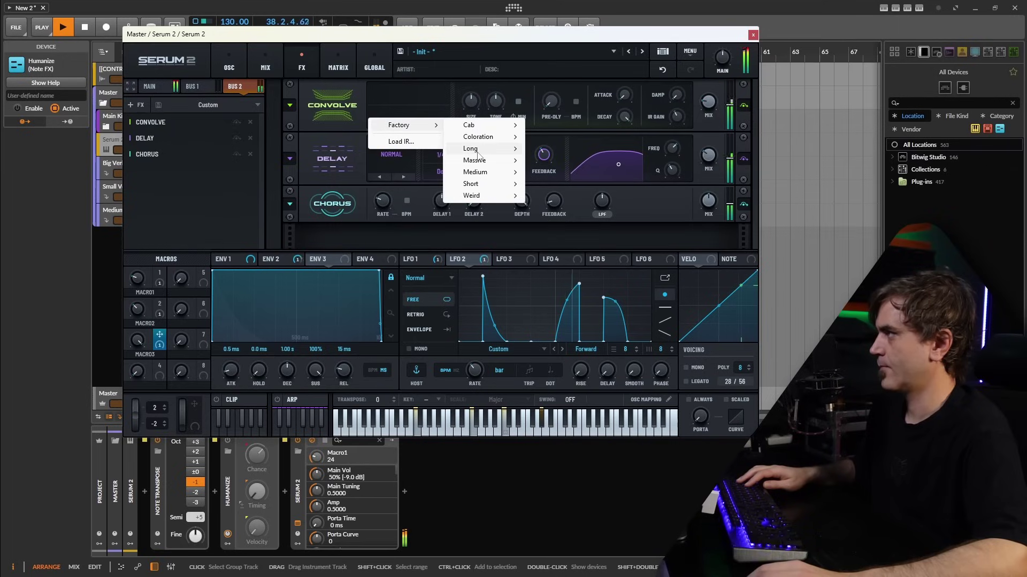
mouse_move(477, 150)
left_click(551, 183)
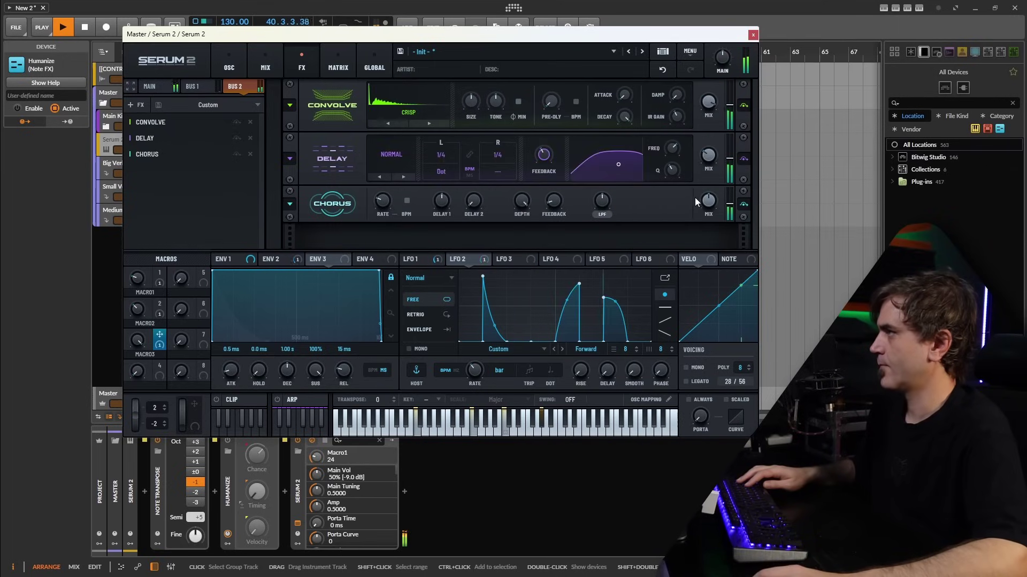
Sweep Macro 2 down to 0 and slightly back up during playback to audition the filter cutoff, and return to Bus 2's effects.
left_click(159, 88)
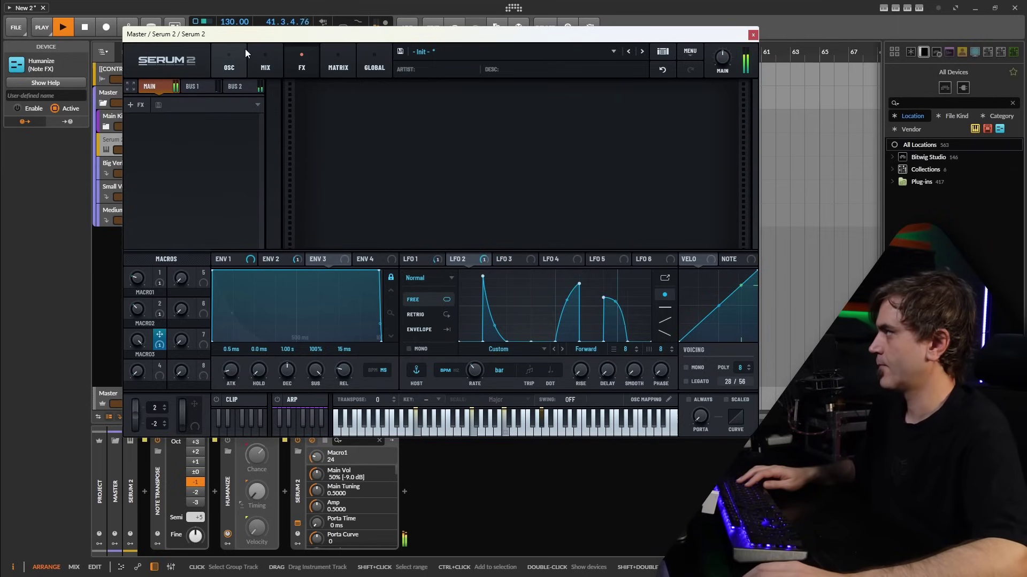
left_click(229, 63)
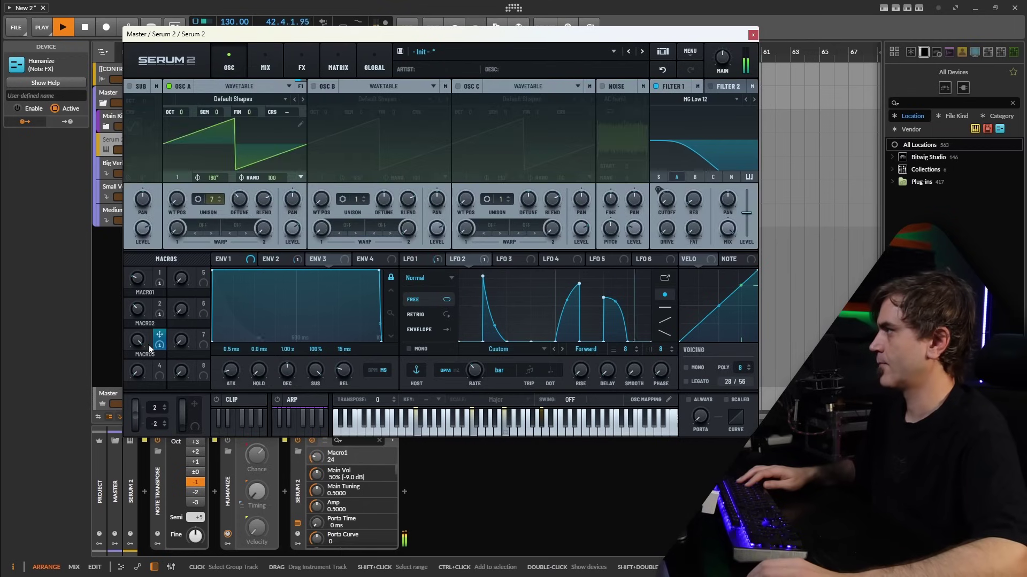
left_click_drag(146, 313, 140, 369)
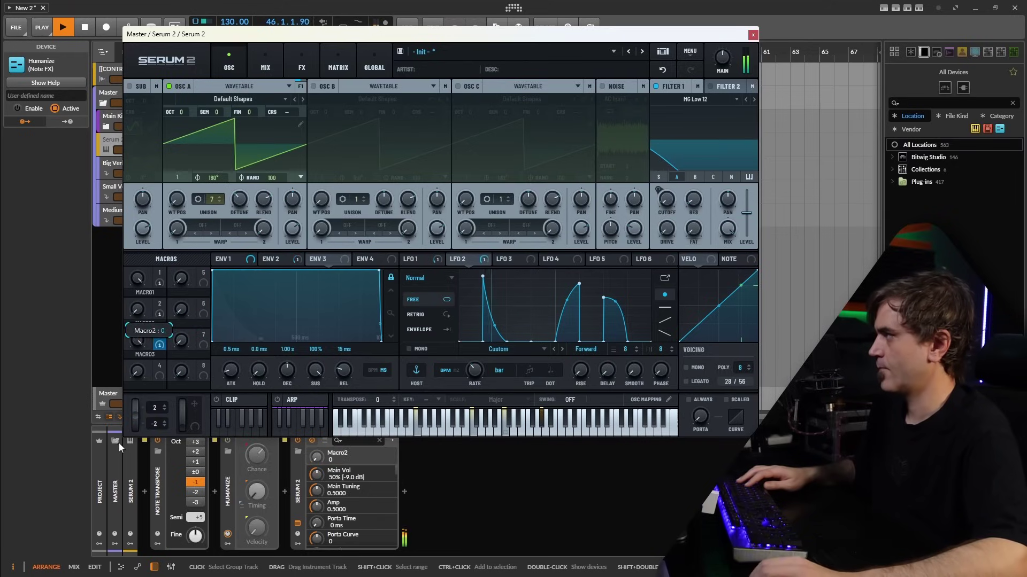
mouse_move(137, 309)
left_mouse_down()
mouse_move(149, 247)
mouse_move(143, 326)
left_mouse_up()
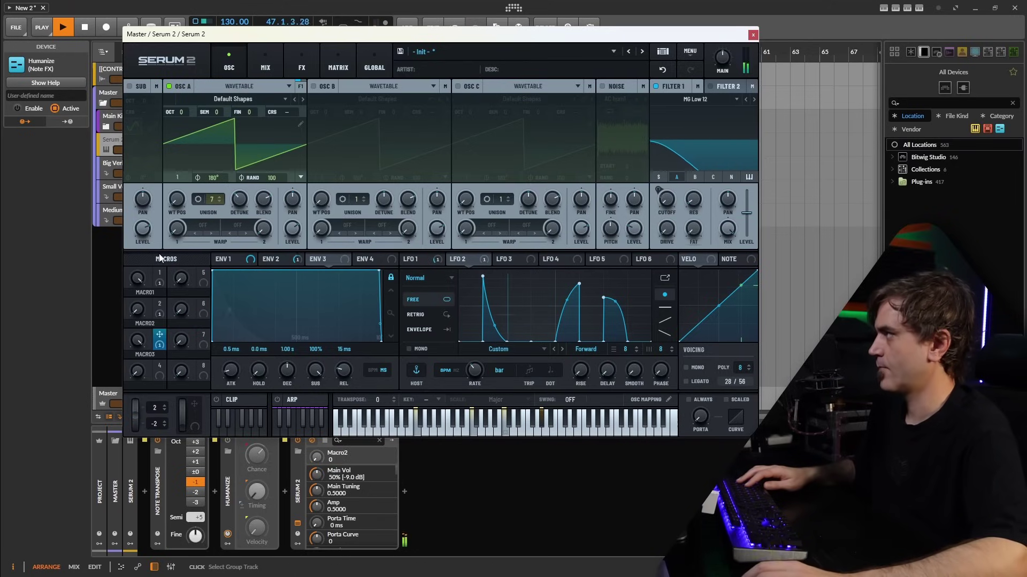
left_click(299, 64)
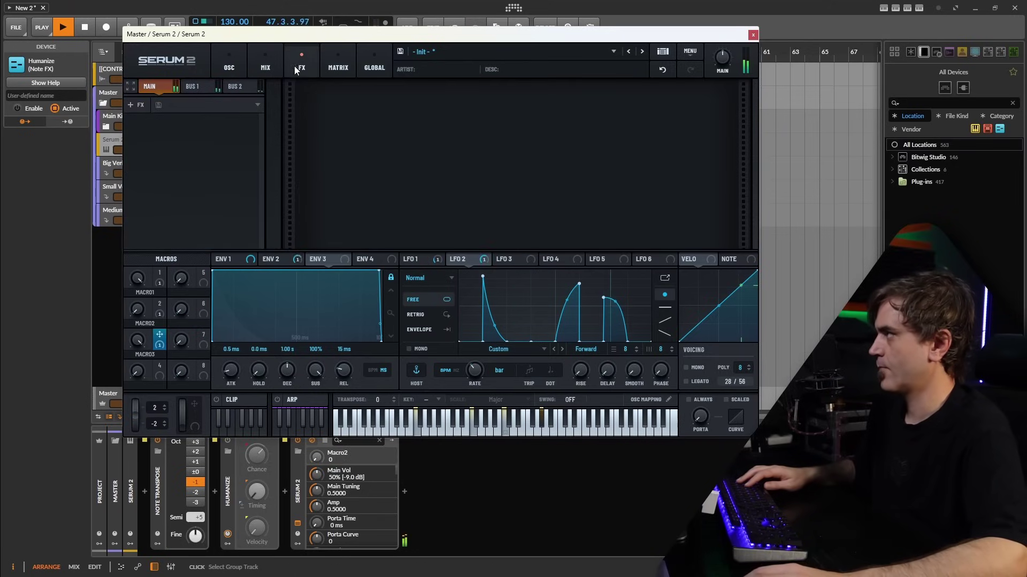
left_click(230, 88)
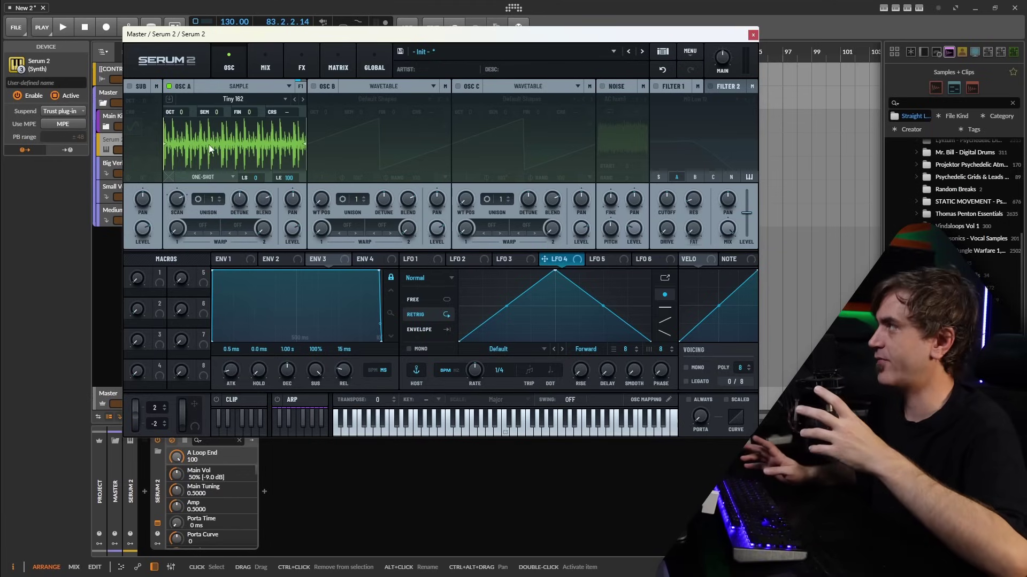
Apply Slice Auto to Oscillator A's Tiny 162 sample and audition the slices across the on-screen keyboard.
right_click(209, 144)
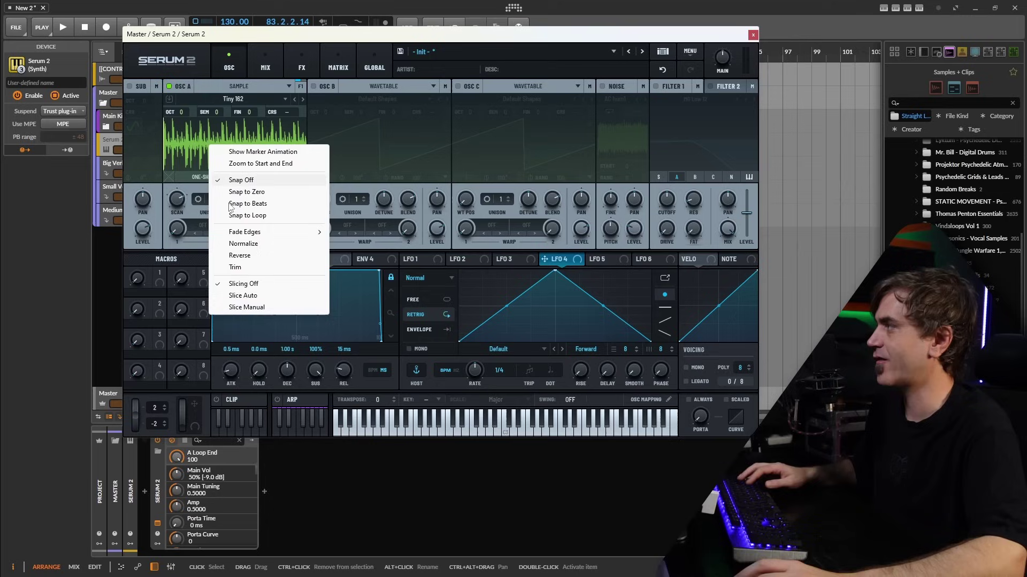
left_click(259, 306)
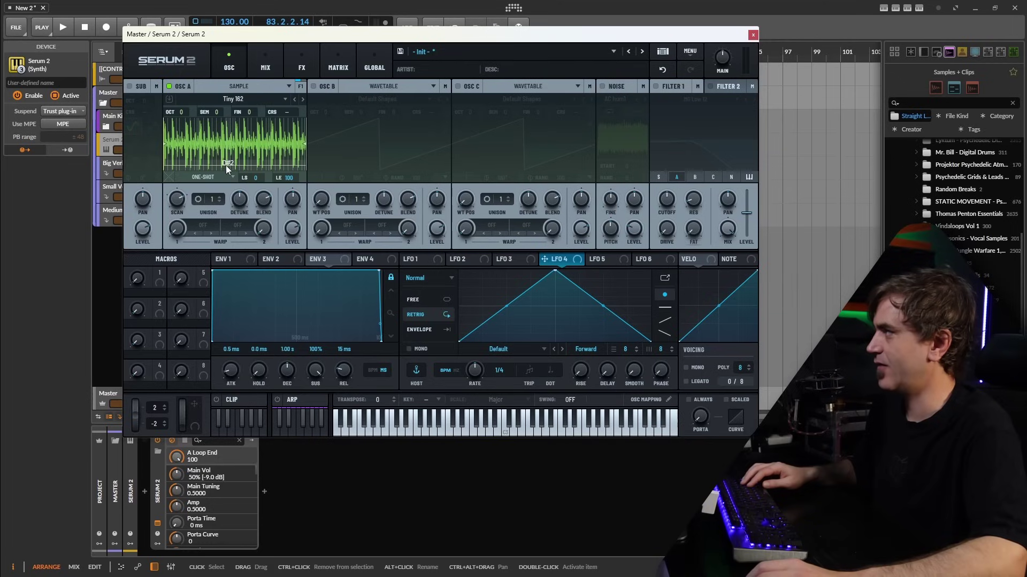
key("space")
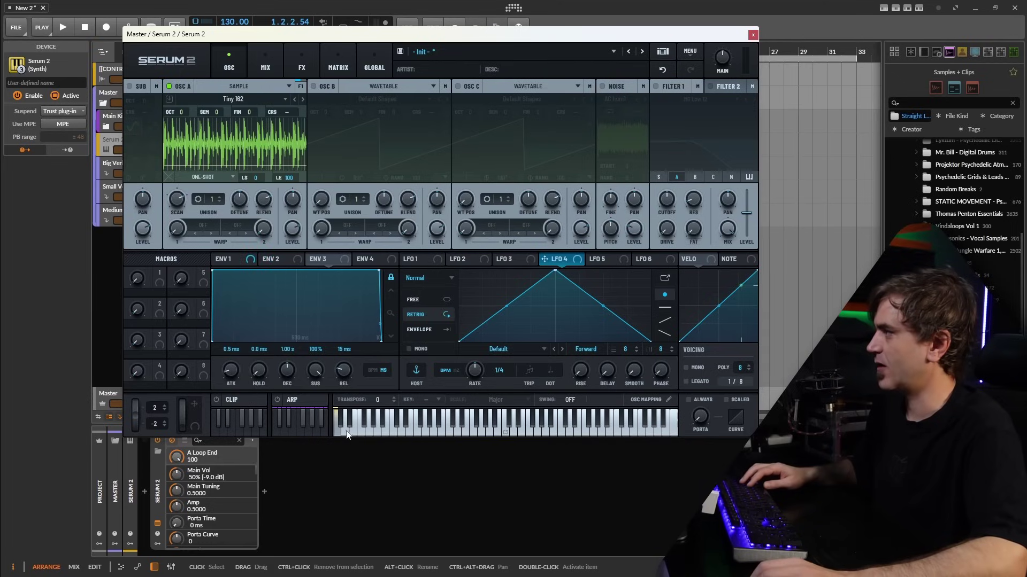
left_click_drag(346, 434, 453, 432)
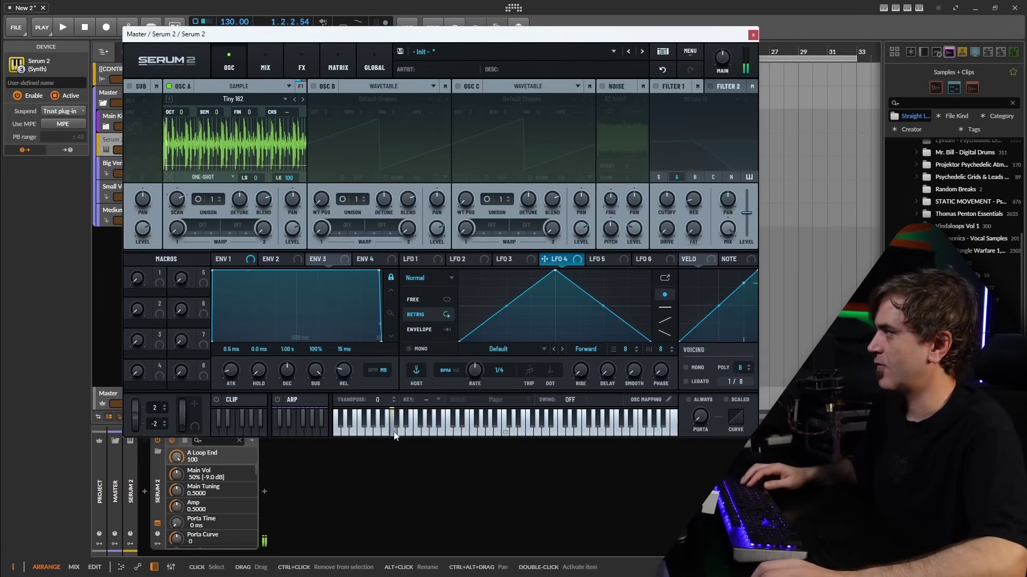
Send the sample slices to Clip 1 and enable the clip player.
right_click(237, 135)
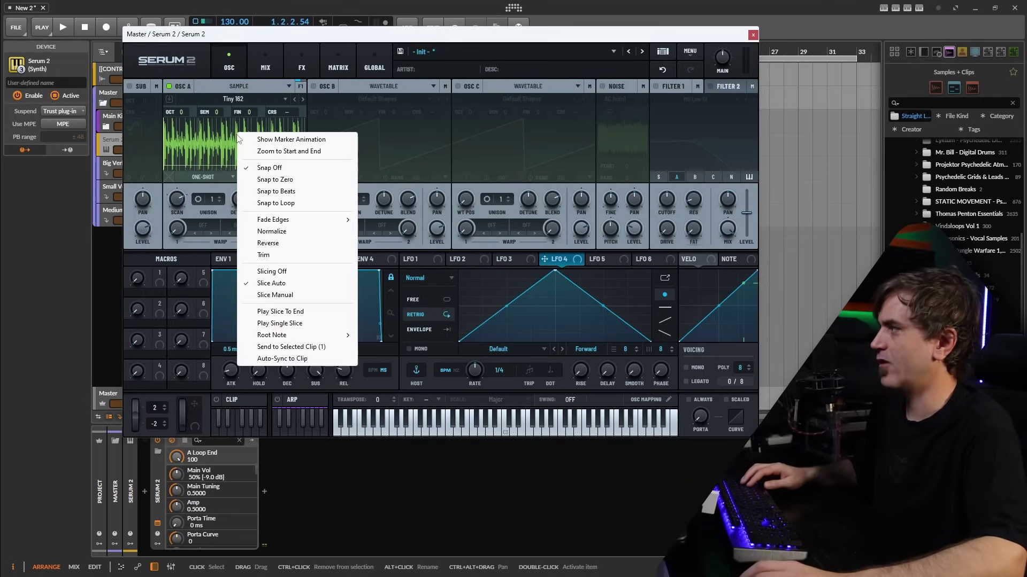
left_click(309, 348)
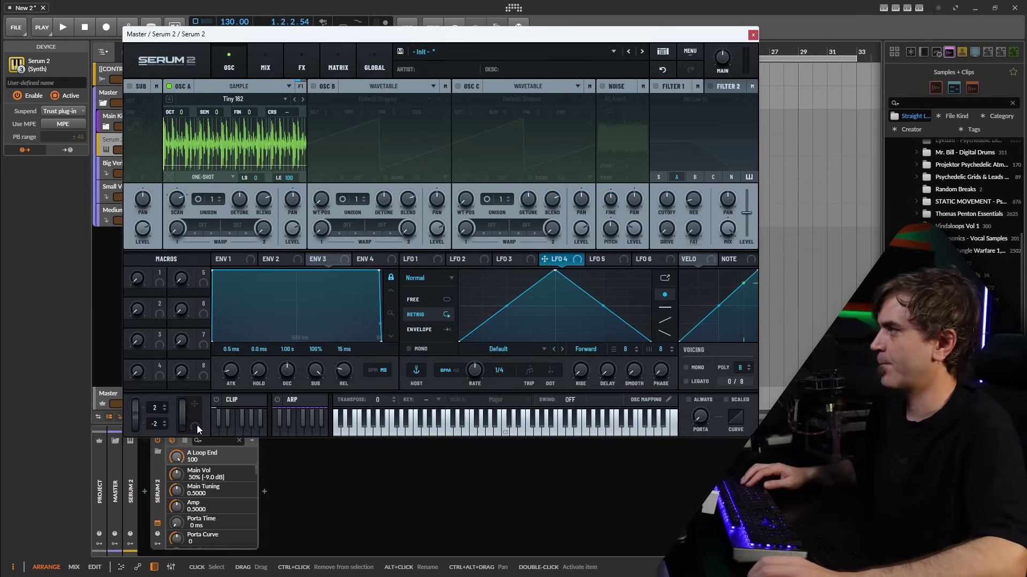
left_click(227, 402)
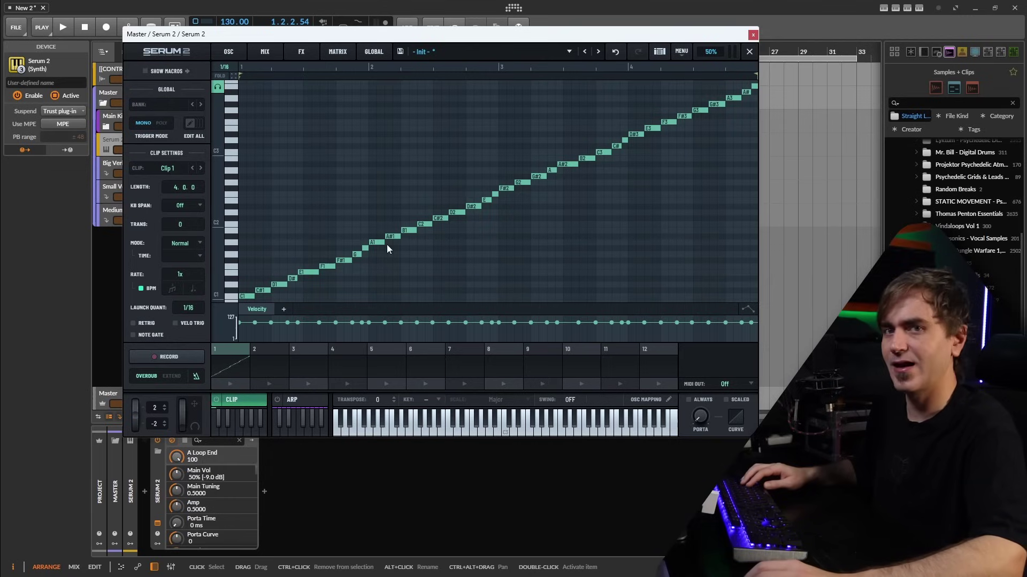
left_click(215, 400)
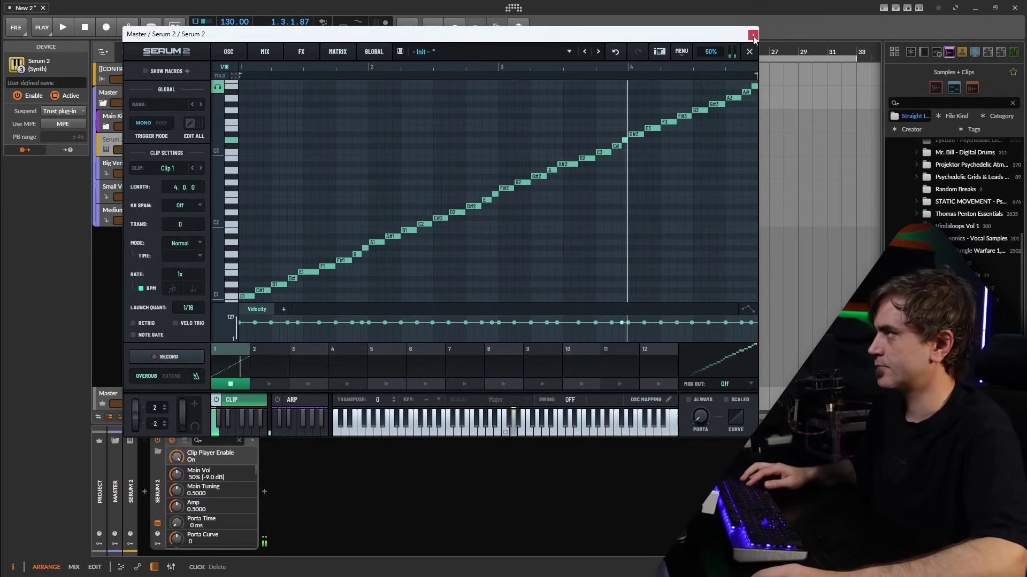
Return to the oscillator view, set the project tempo to 164 BPM and play back the sliced loop.
left_click(230, 48)
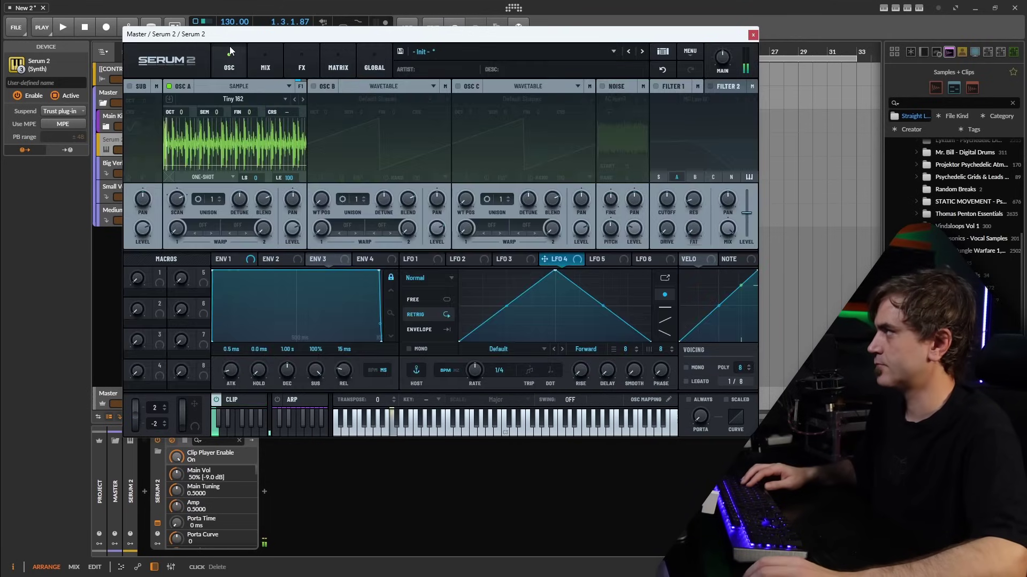
left_click_drag(229, 39, 248, 64)
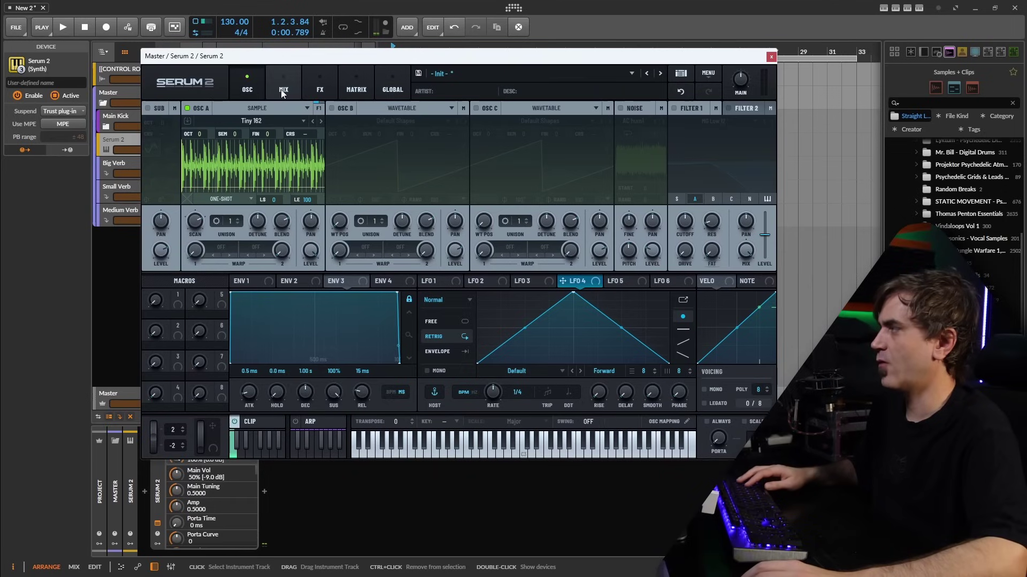
left_click_drag(225, 27, 228, 28)
key("space")
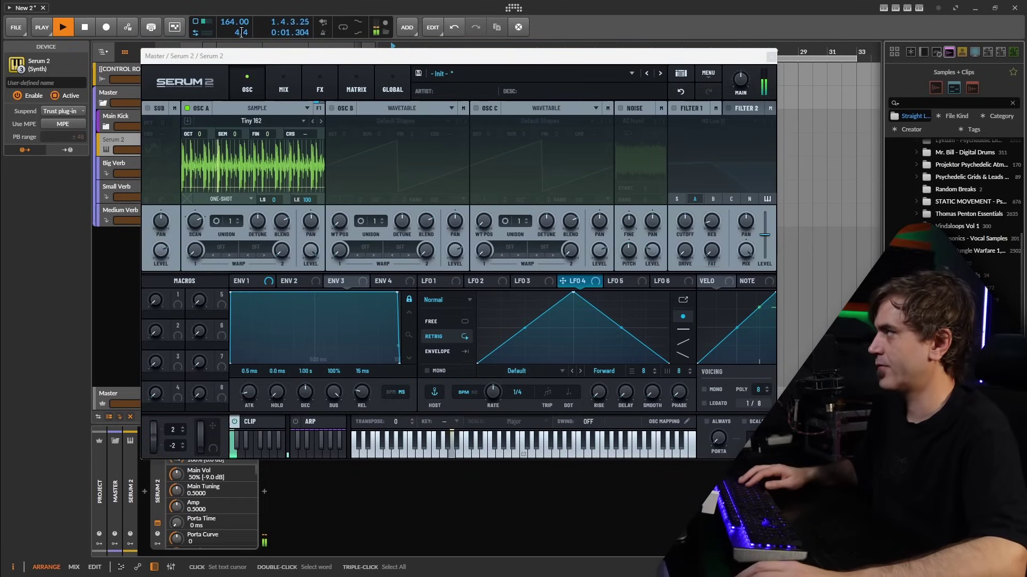
key("space")
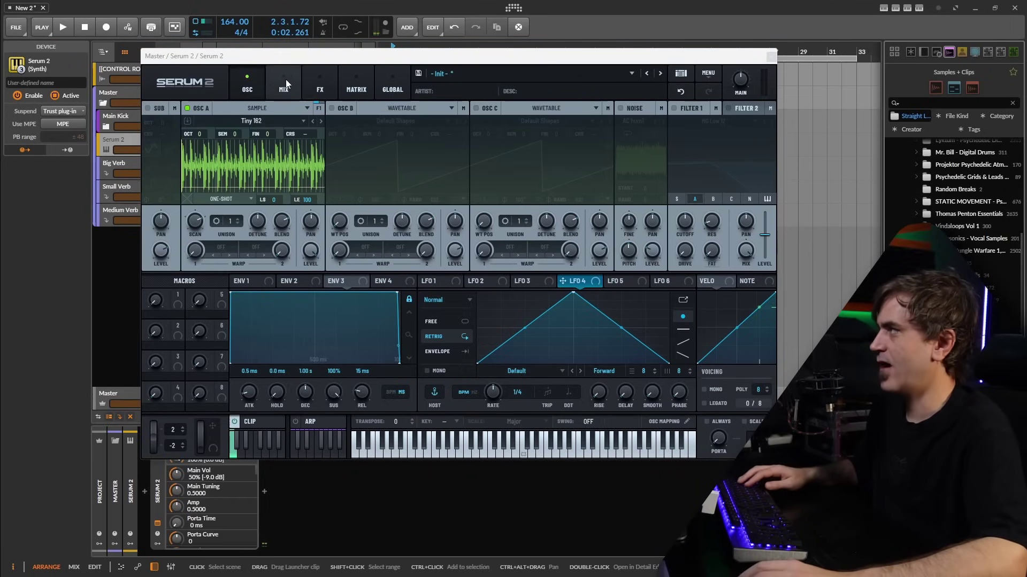
Assign LFO 1 to Oscillator A's Bus 1 send and LFO 2 to its Bus 2 send.
left_click(285, 79)
left_click_drag(437, 281, 216, 172)
left_click_drag(474, 285, 241, 172)
Set LFOs 1 and 2 to Free mode with flat custom shapes, with LFO 2 at a one-bar rate.
left_click(457, 289)
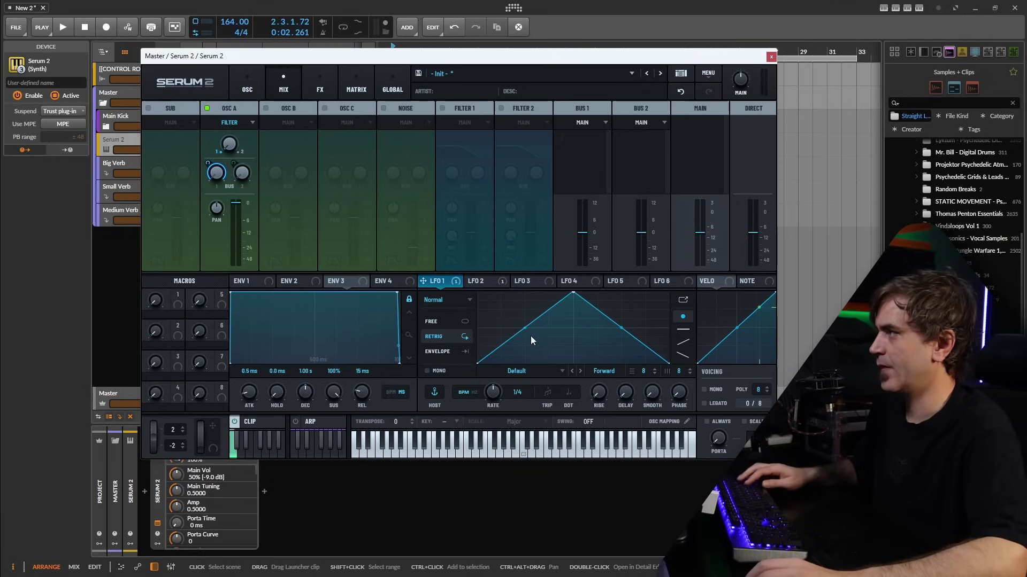
left_click(440, 322)
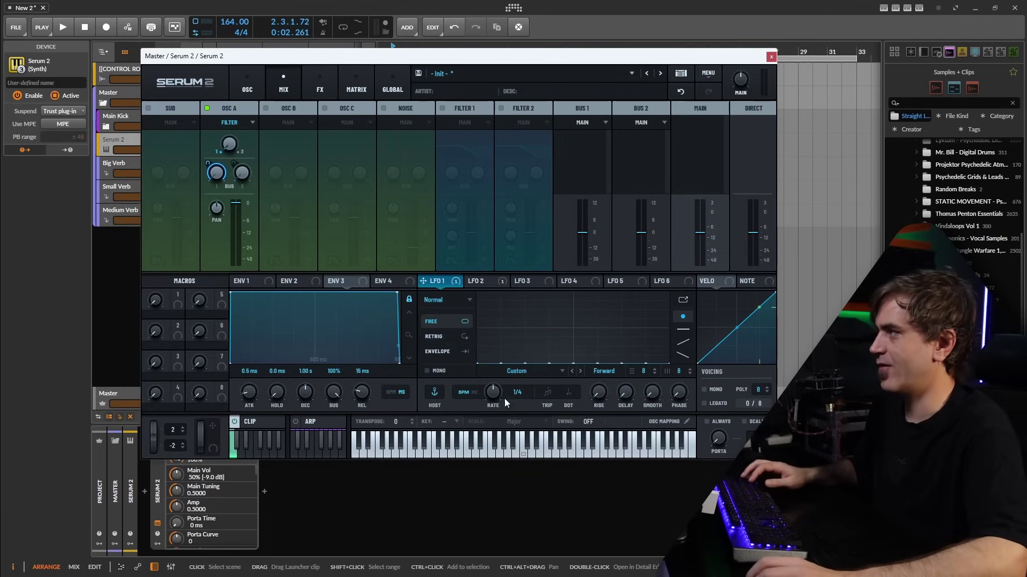
scroll(493, 392, "down", 2)
left_click(480, 282)
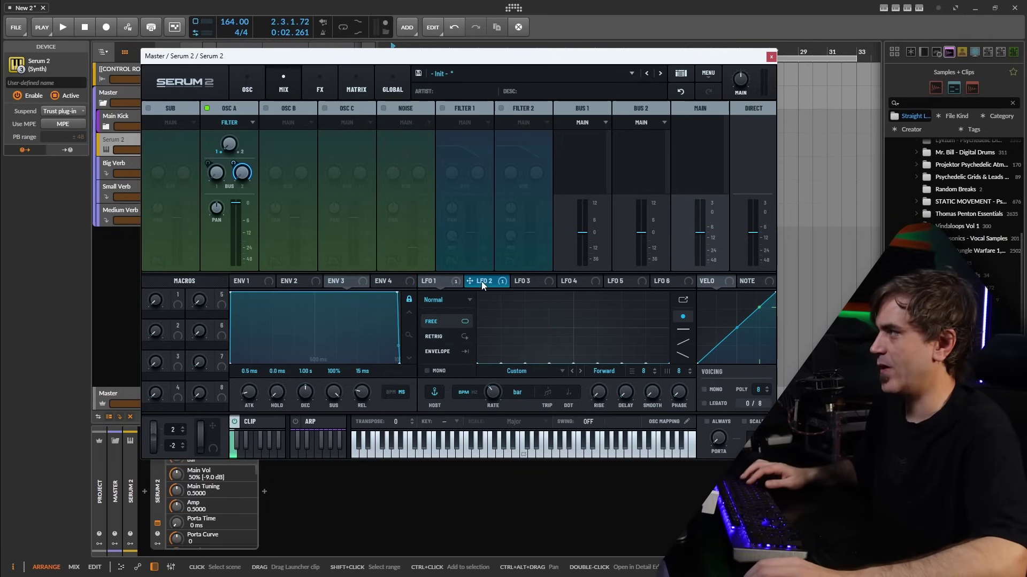
Add a Ping-Pong Delay to Bus 1 with dotted 1/8 times, 72% feedback and a narrowed filter band.
left_click(315, 85)
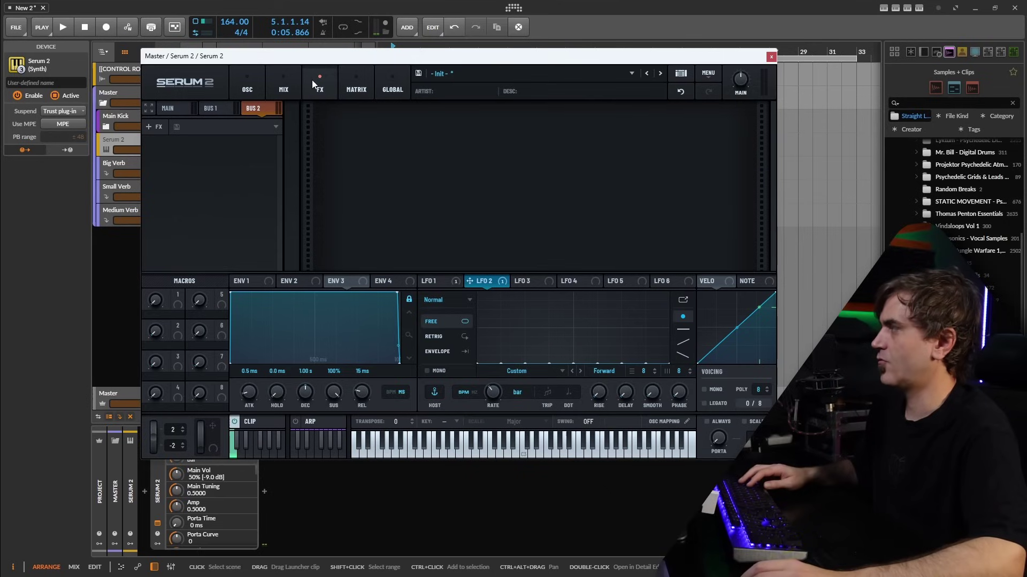
left_click(216, 108)
left_click(149, 127)
left_click(170, 189)
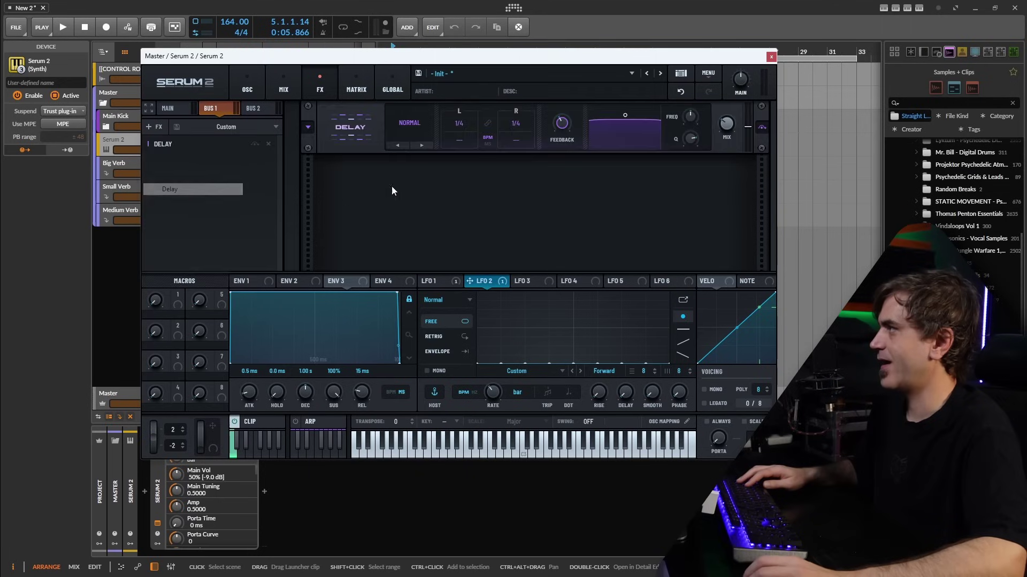
left_click(487, 124)
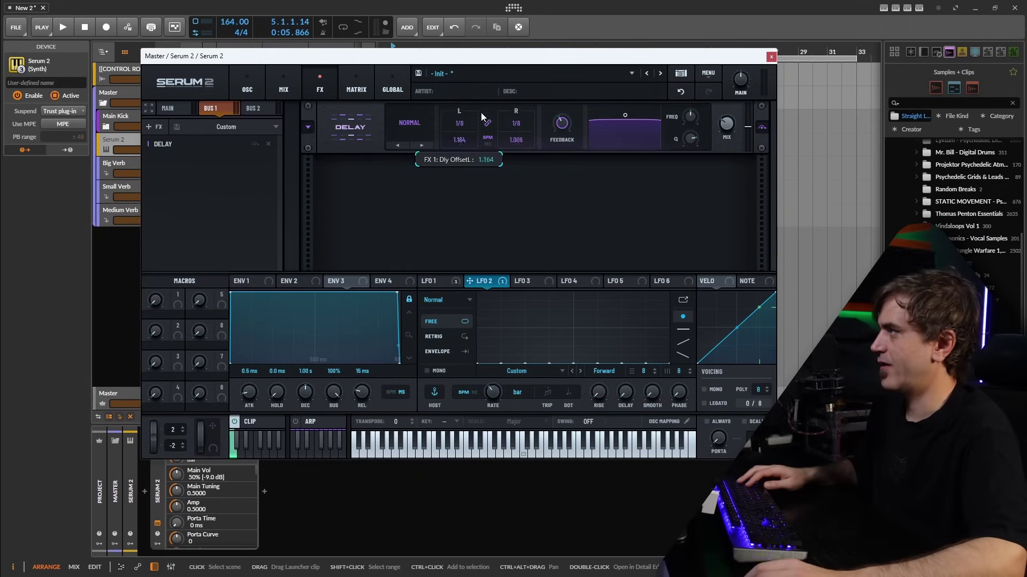
left_click_drag(624, 115, 634, 143)
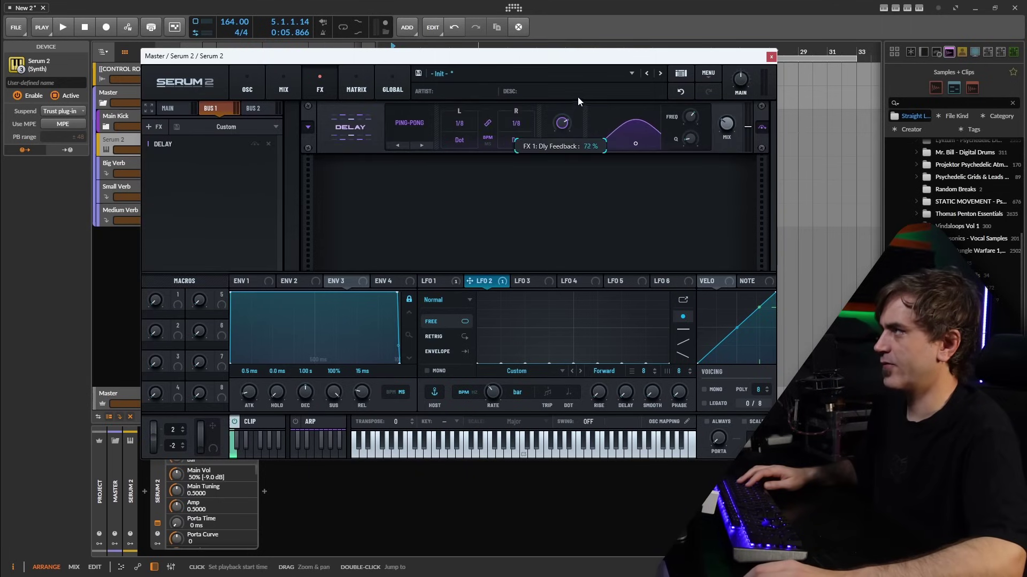
left_click(253, 108)
left_click(191, 161)
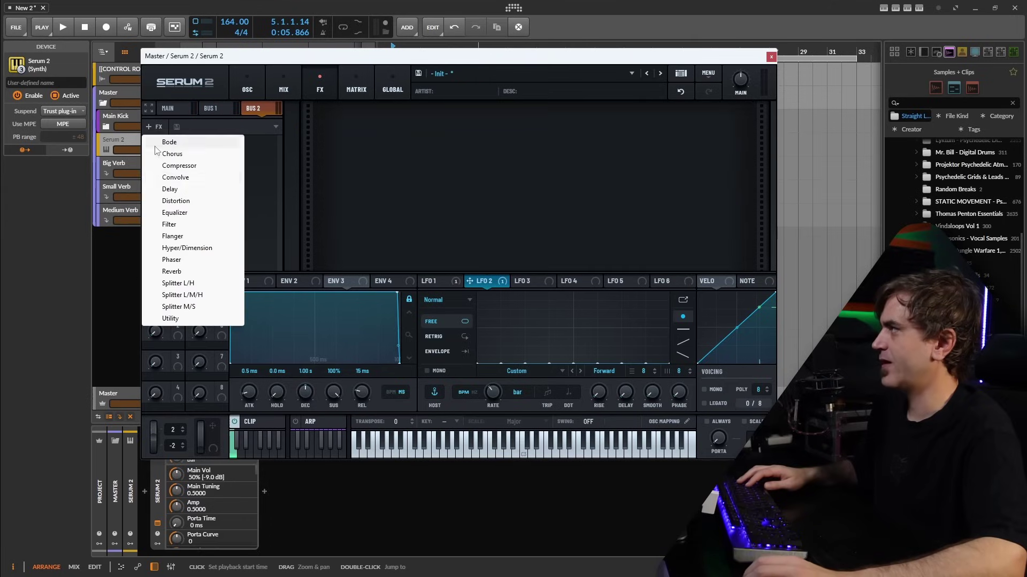
left_click(193, 190)
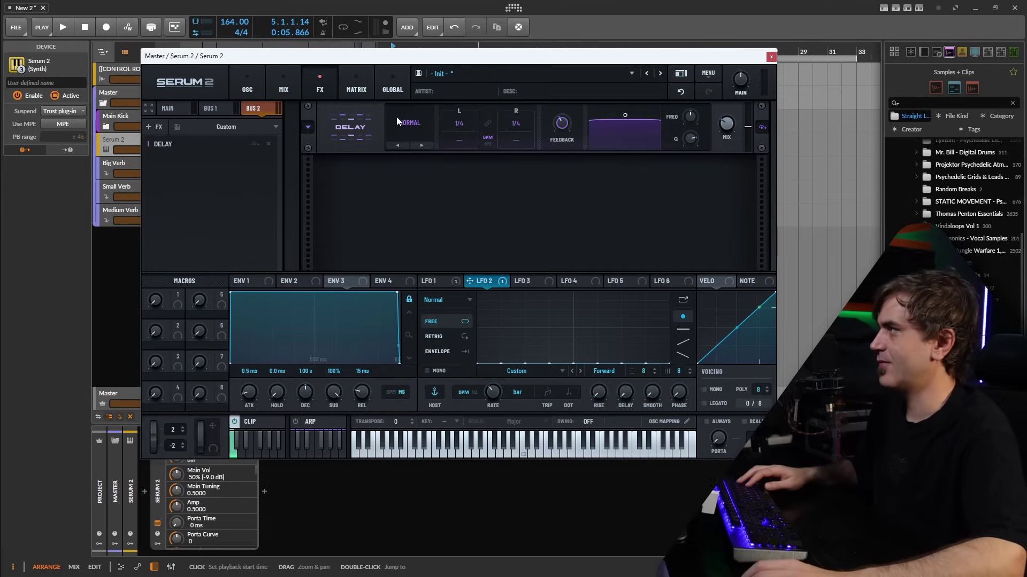
left_click(268, 144)
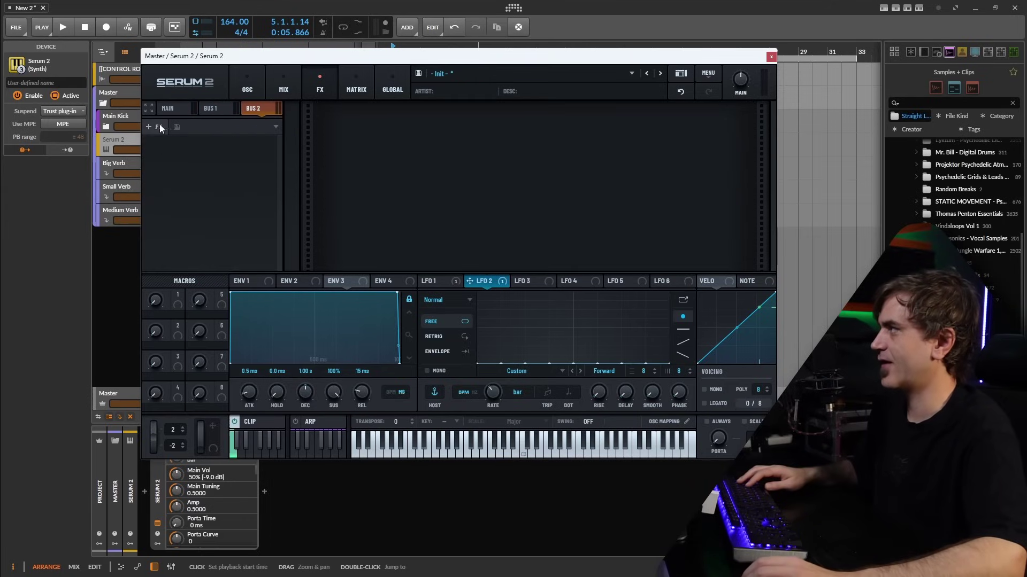
Add a Filter effect to Bus 2, set its type to Comb 2 and raise its resonance and second frequency.
left_click(156, 126)
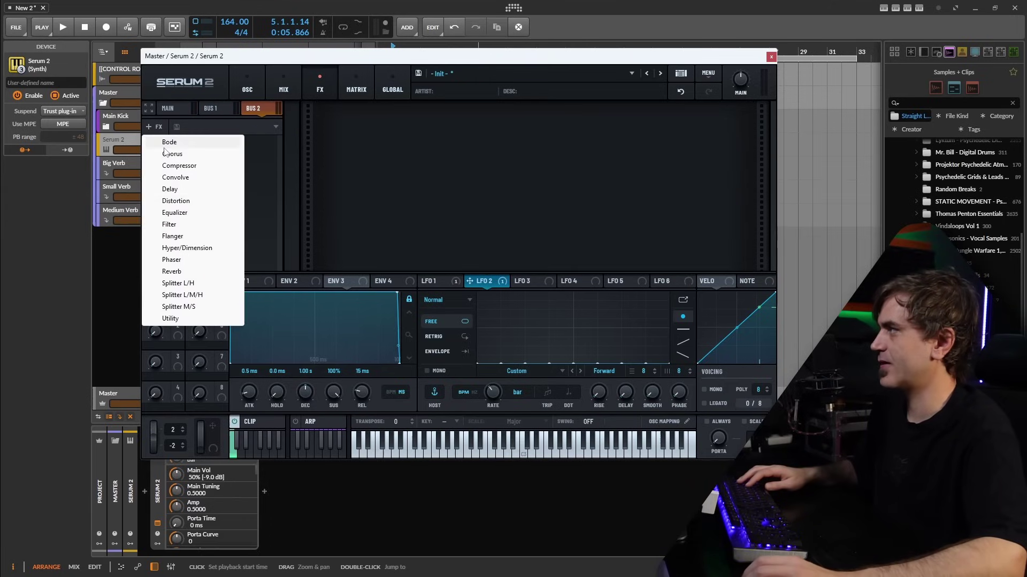
left_click(169, 224)
left_click(409, 123)
mouse_move(439, 193)
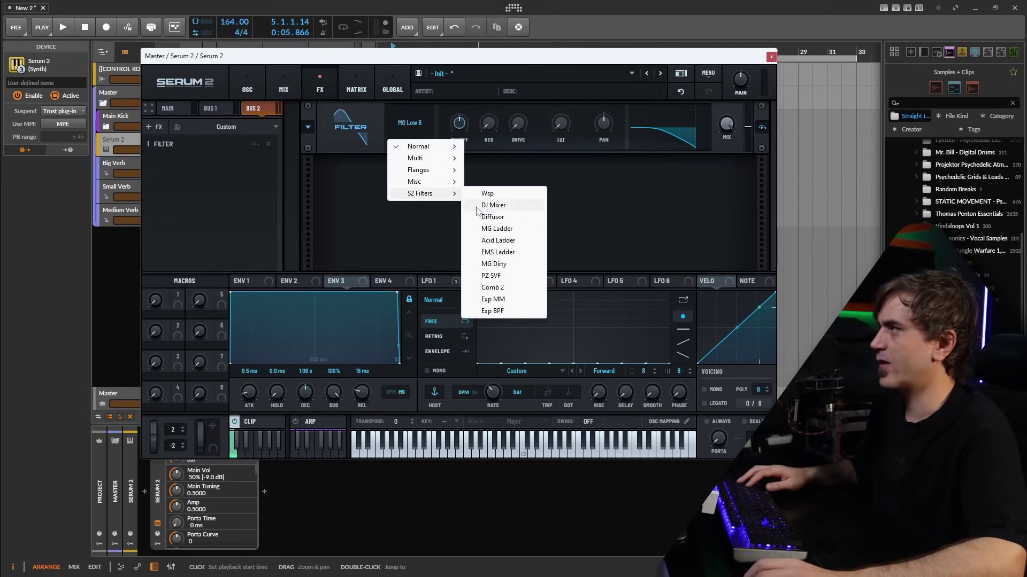
left_click(497, 289)
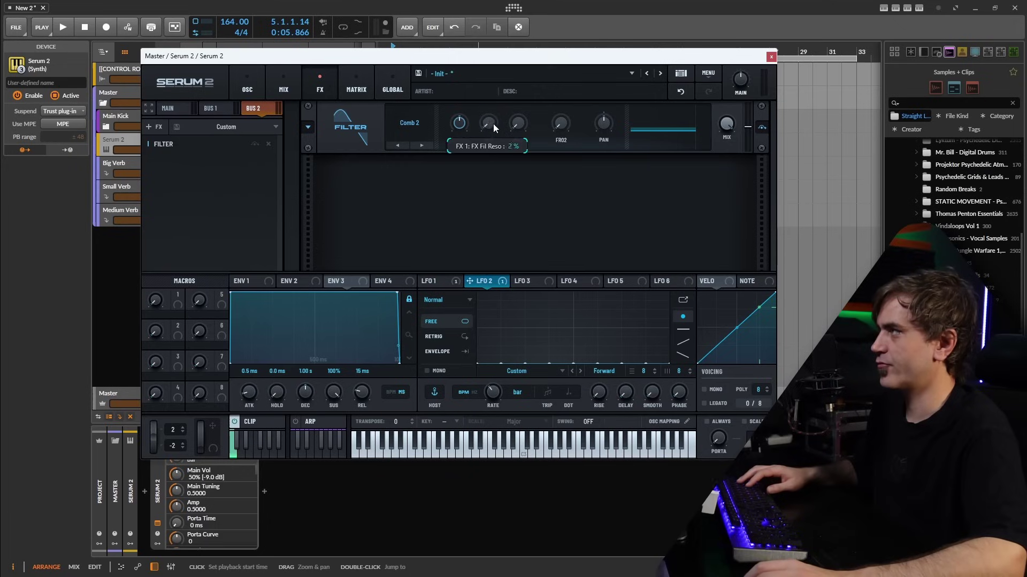
left_click_drag(582, 127, 570, 91)
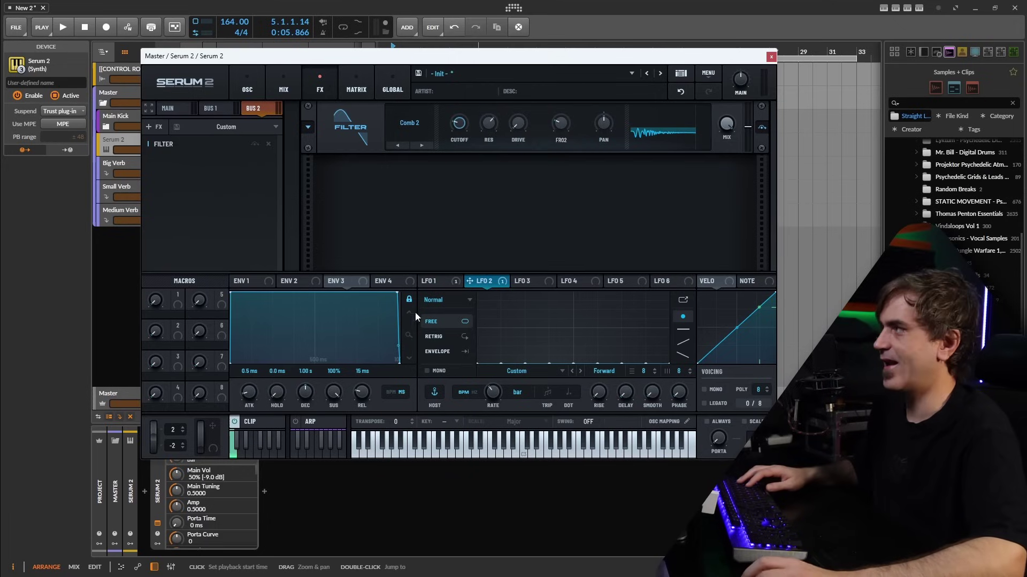
Set LFO 3 to Chaos: Lorenz at a one-bar rate and assign it to the comb filter's cutoff and second frequency.
left_click(528, 282)
left_click(465, 308)
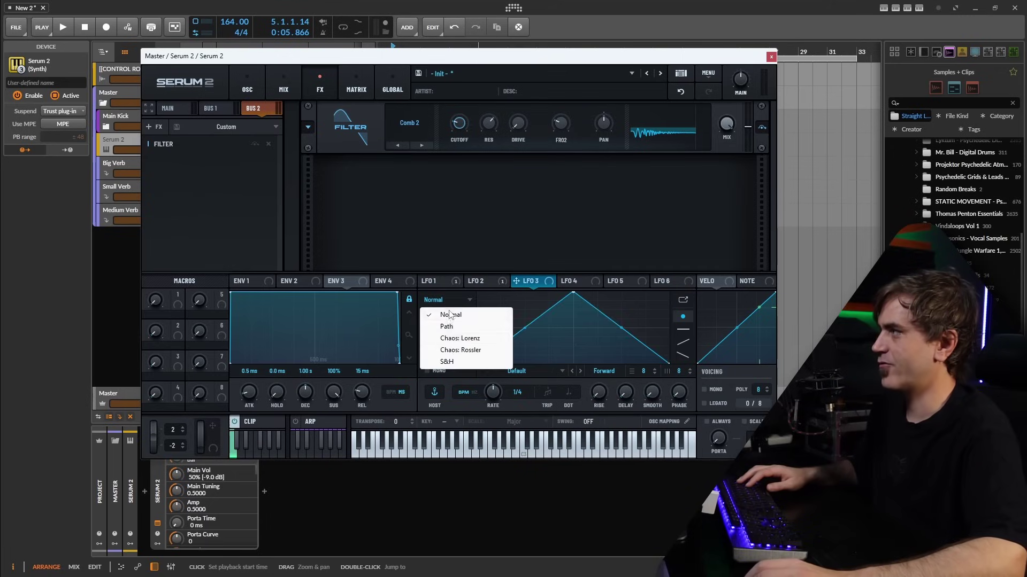
left_click(464, 339)
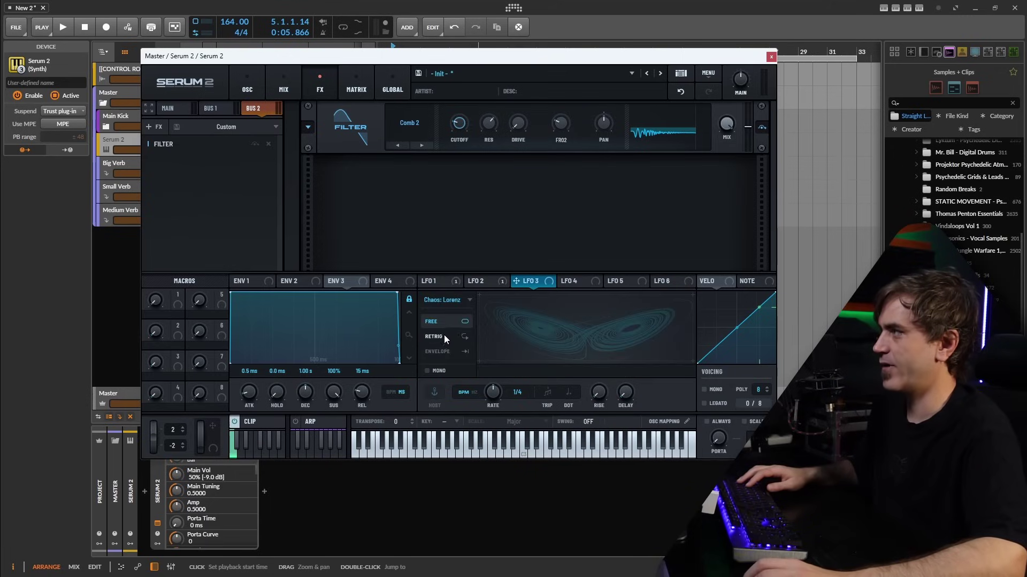
left_click_drag(492, 402, 490, 408)
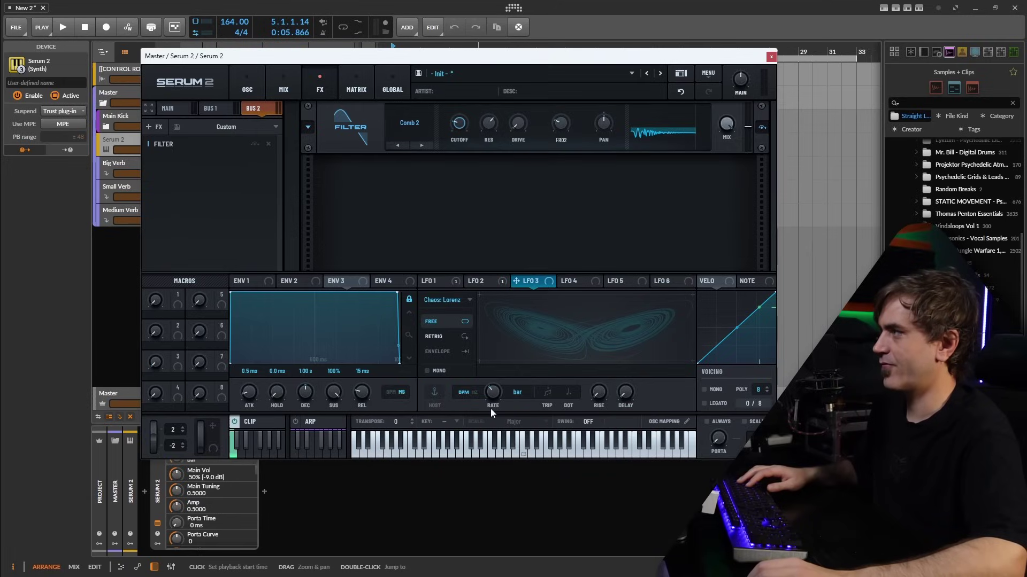
left_click_drag(528, 284, 460, 123)
left_click_drag(543, 282, 561, 123)
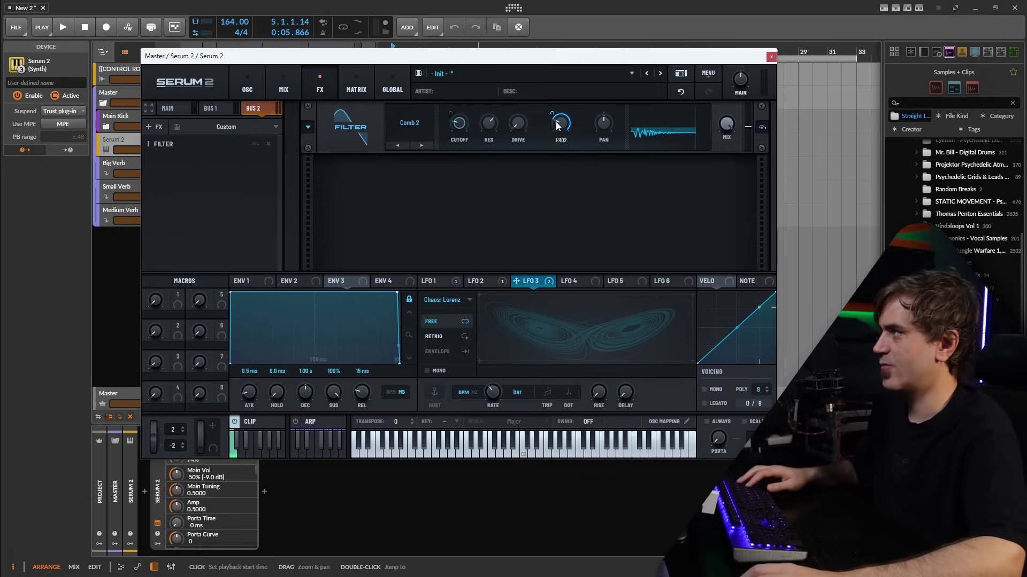
Play back the loop and slow LFO 3's rate to 2 bar.
key("space")
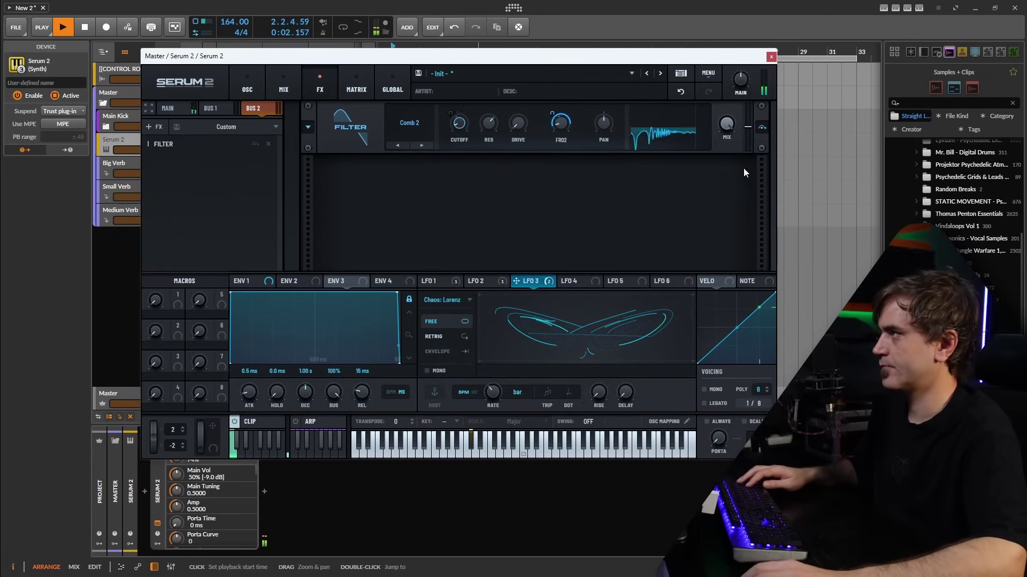
key("space")
key("space")
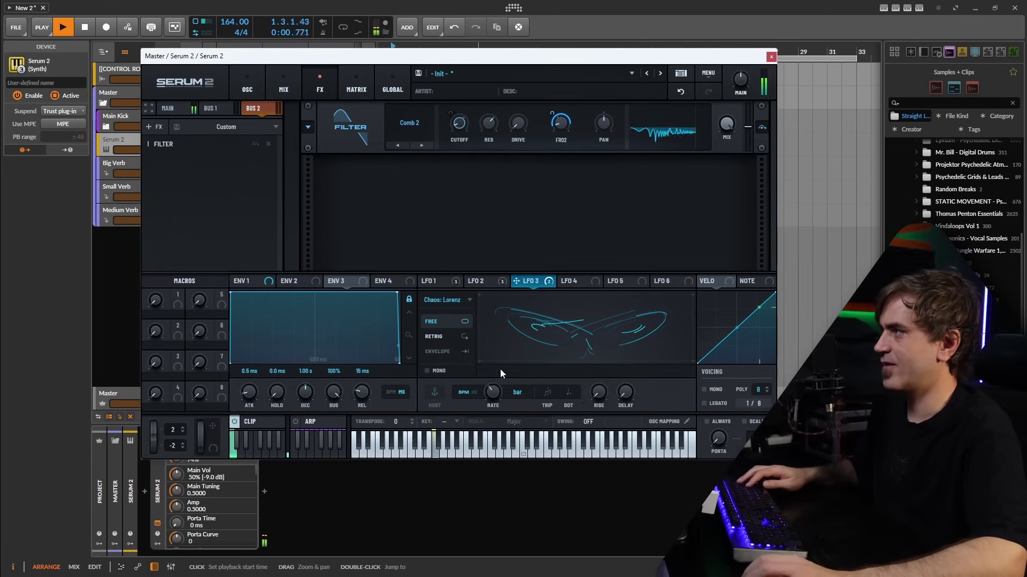
left_click_drag(490, 395, 489, 399)
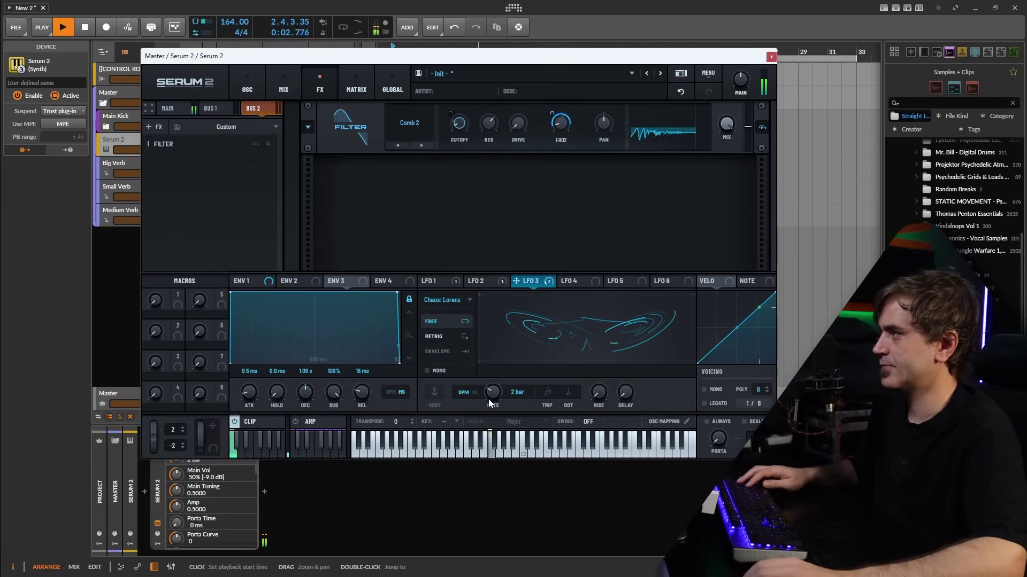
key("space")
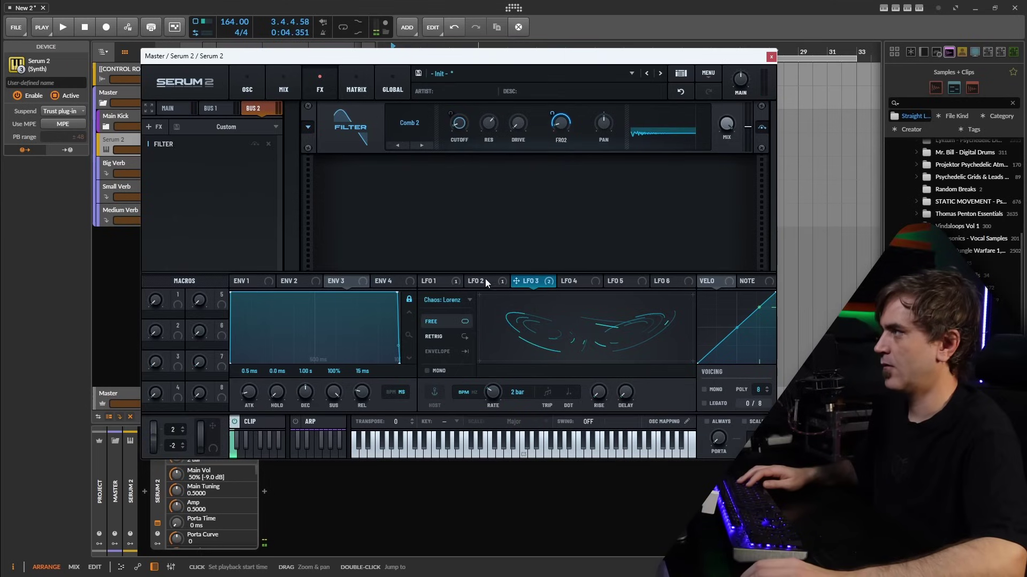
Draw full-height pulses at the second and sixth grid steps of LFO 2's shape and play the loop.
left_click(484, 281)
left_click_drag(508, 343, 511, 276)
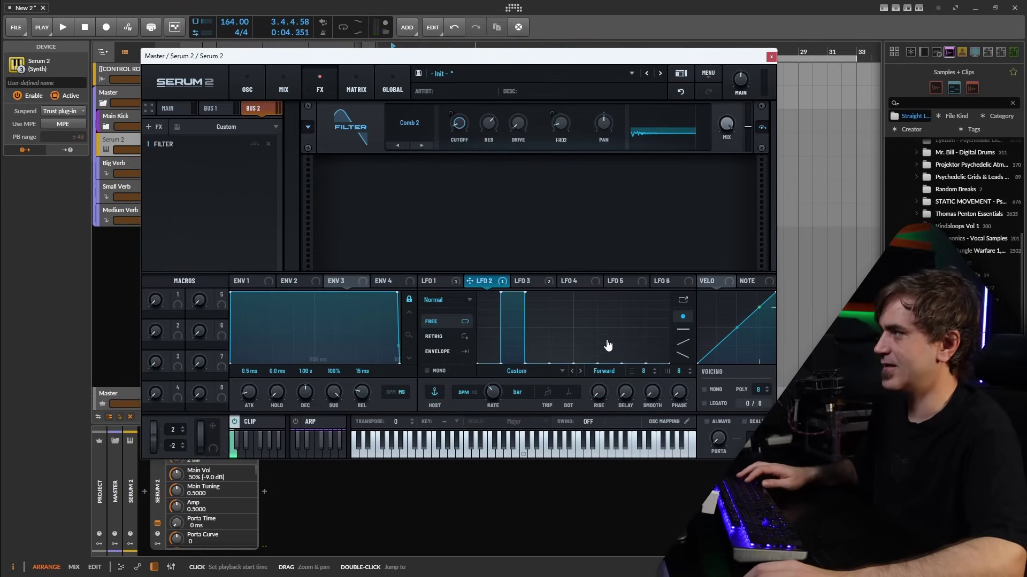
left_click_drag(608, 347, 605, 294)
key("space")
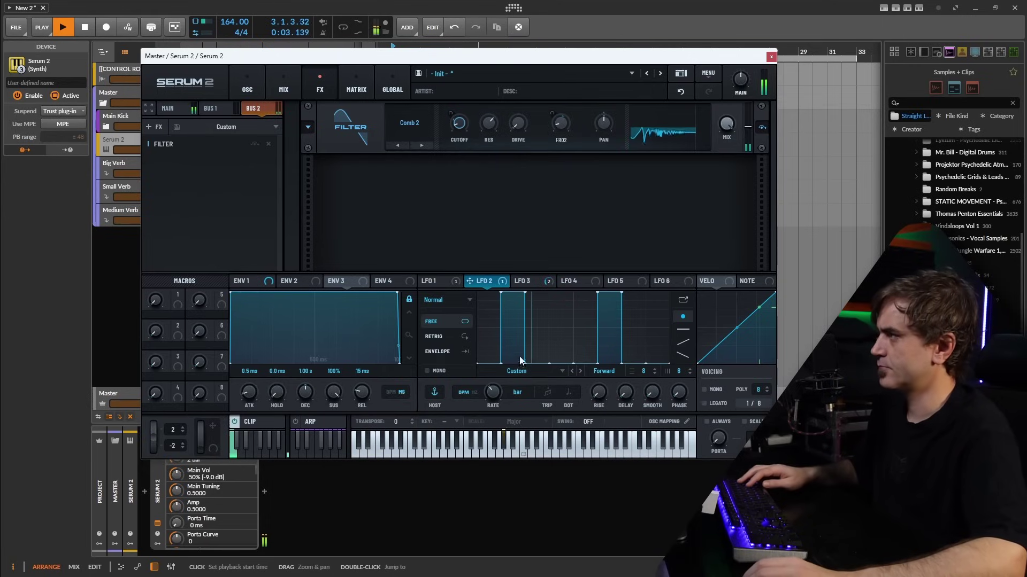
Shift LFO 2's two pulses one grid step later, to the third and seventh steps, and restart playback.
key("space")
mouse_move(514, 294)
left_mouse_down()
mouse_move(535, 344)
mouse_move(537, 293)
left_mouse_up()
key("space")
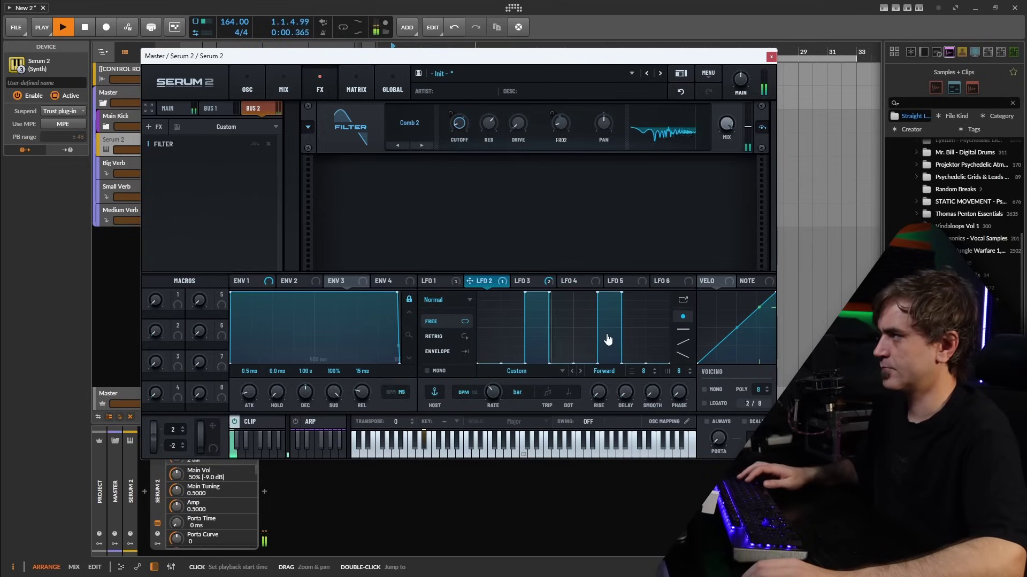
mouse_move(608, 337)
left_mouse_down()
mouse_move(616, 380)
mouse_move(632, 303)
left_mouse_up()
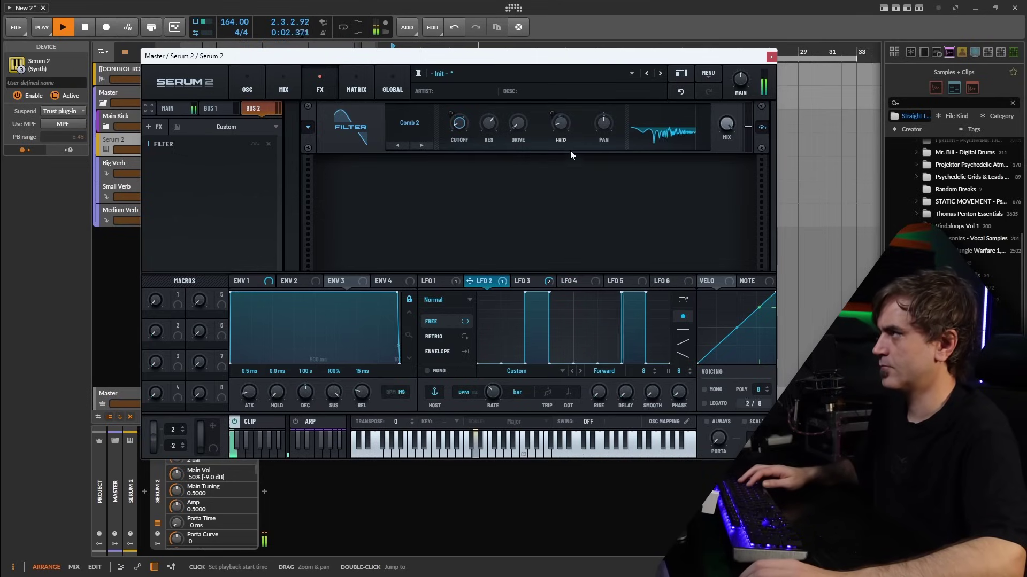
Raise the comb filter's resonance, lower its cutoff to 11 Hz and adjust LFO 3's modulation depth on cutoff and second frequency.
left_click_drag(496, 127, 496, 93)
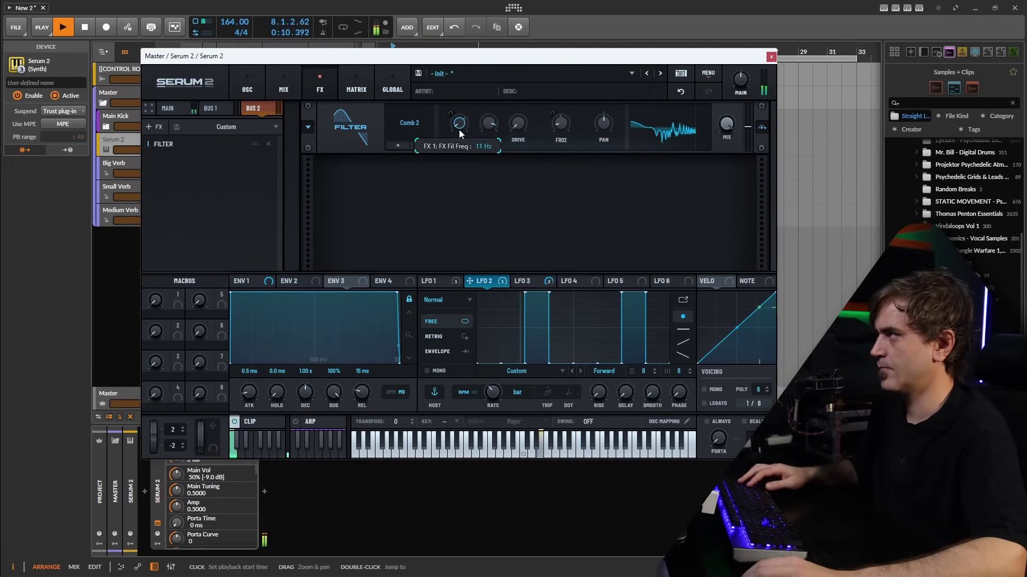
mouse_move(559, 129)
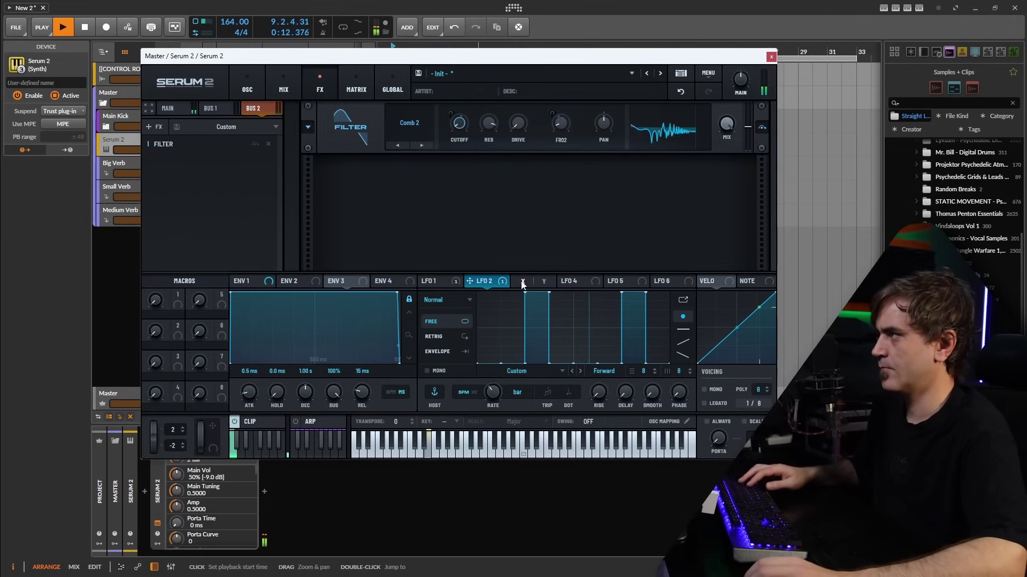
left_click(522, 280)
left_click_drag(516, 281, 450, 118)
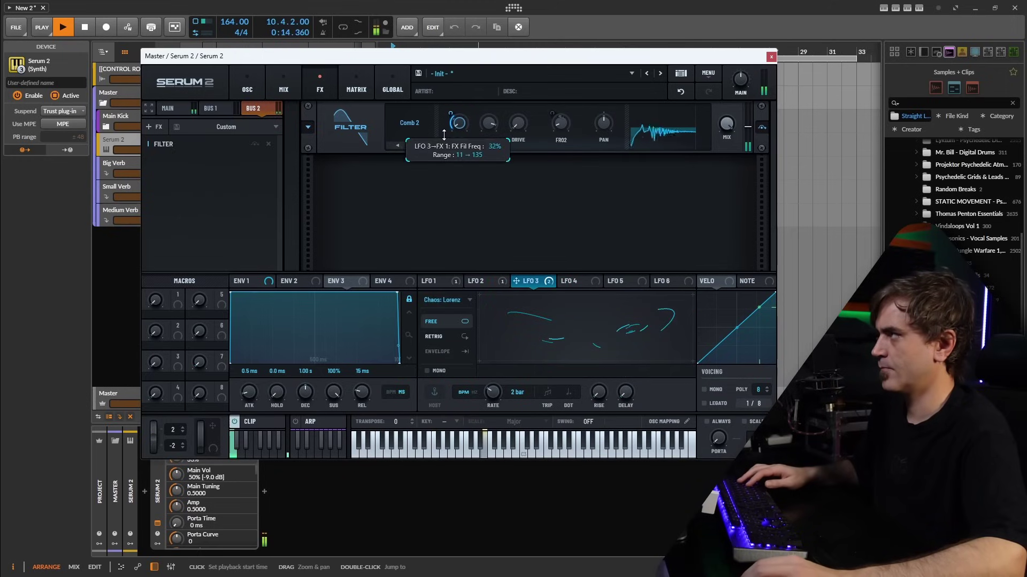
left_click_drag(550, 114, 558, 184)
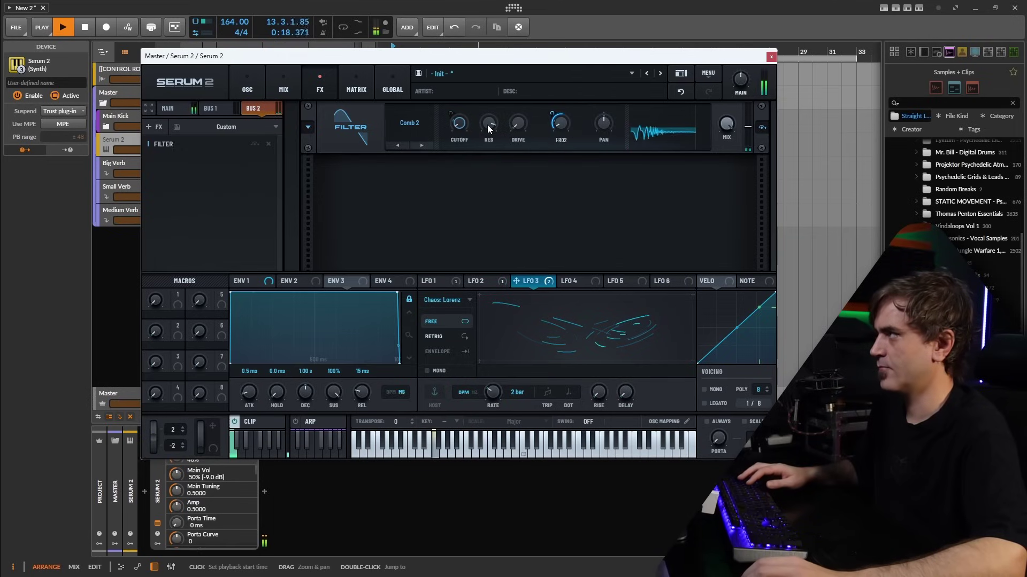
Remove the pulse at LFO 2's seventh grid step and fine-tune the comb filter's resonance.
left_click(486, 281)
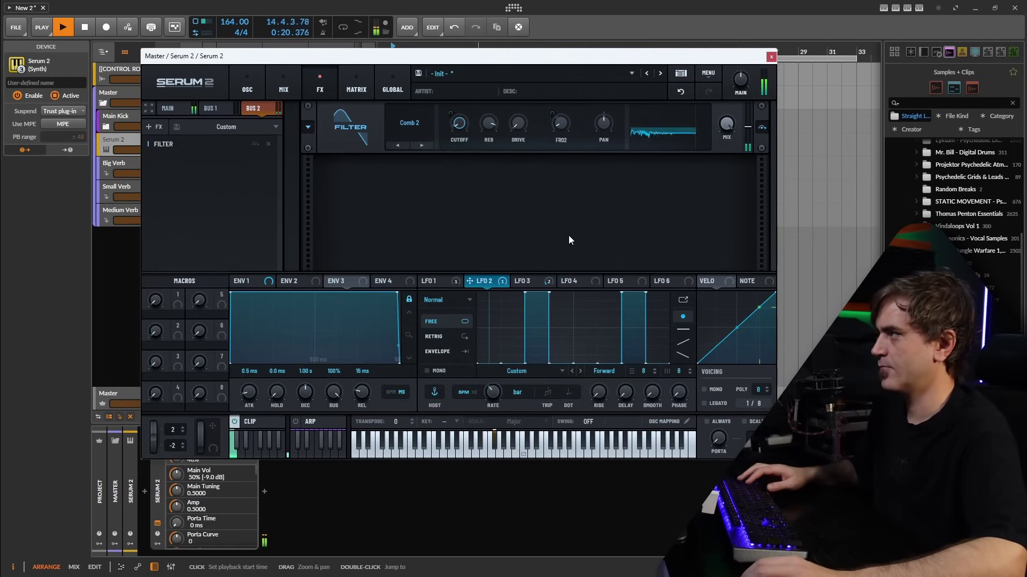
left_click(635, 346)
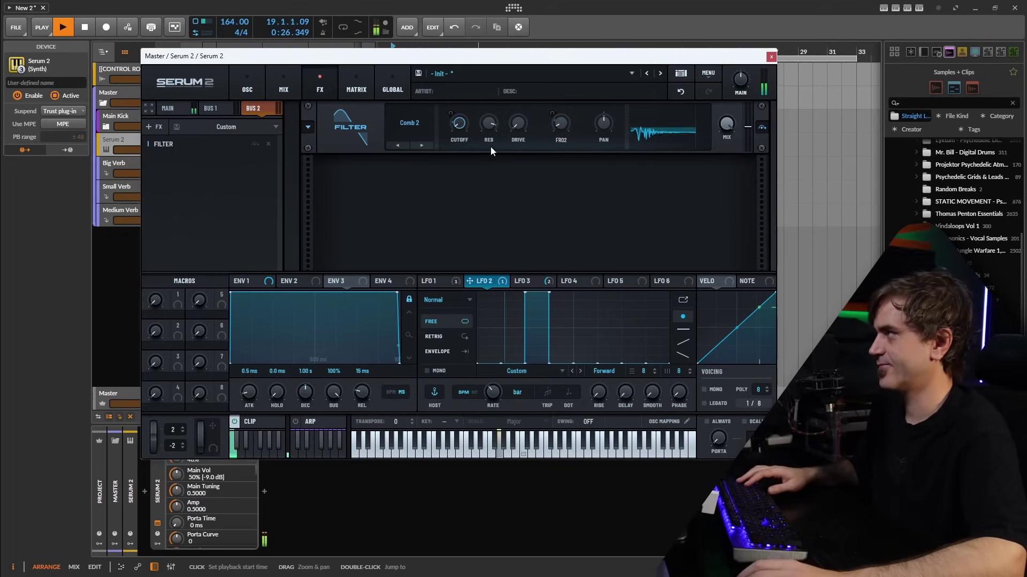
right_click(462, 122)
left_click(476, 95)
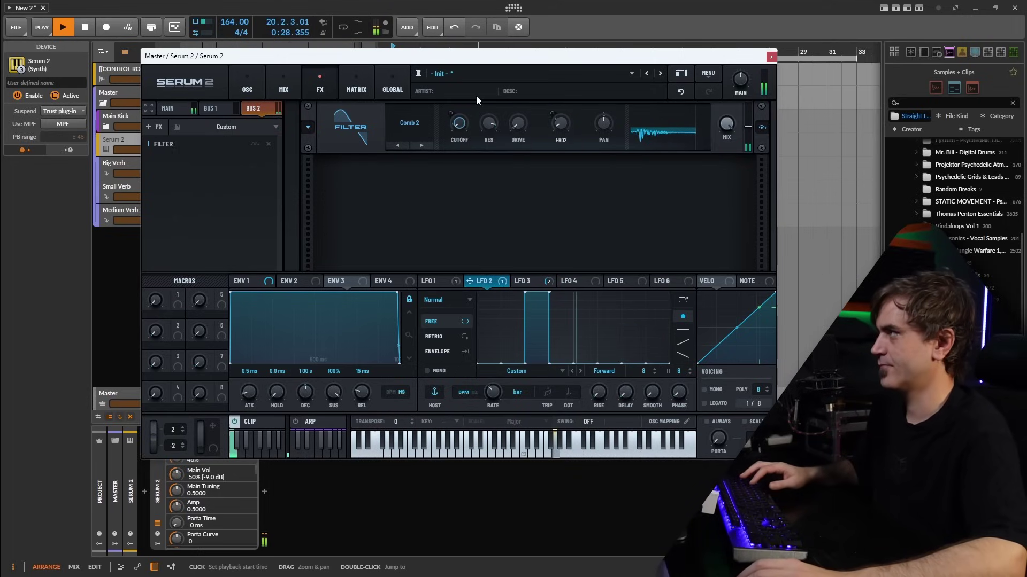
mouse_move(486, 162)
left_mouse_down()
mouse_move(499, 95)
mouse_move(488, 143)
left_mouse_up()
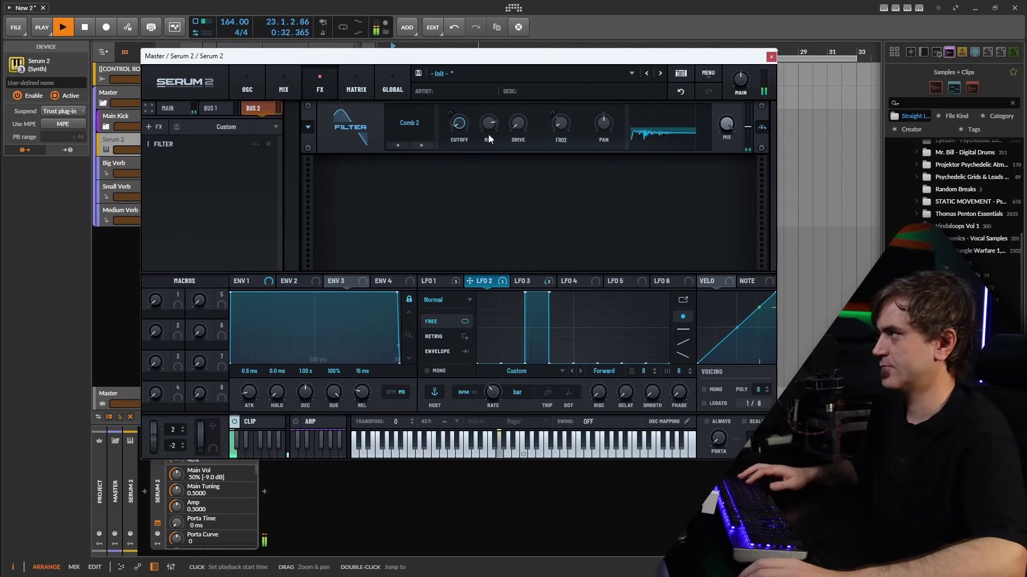
Reduce LFO 1's shape to a single full-height pulse at the seventh grid step.
left_click(438, 283)
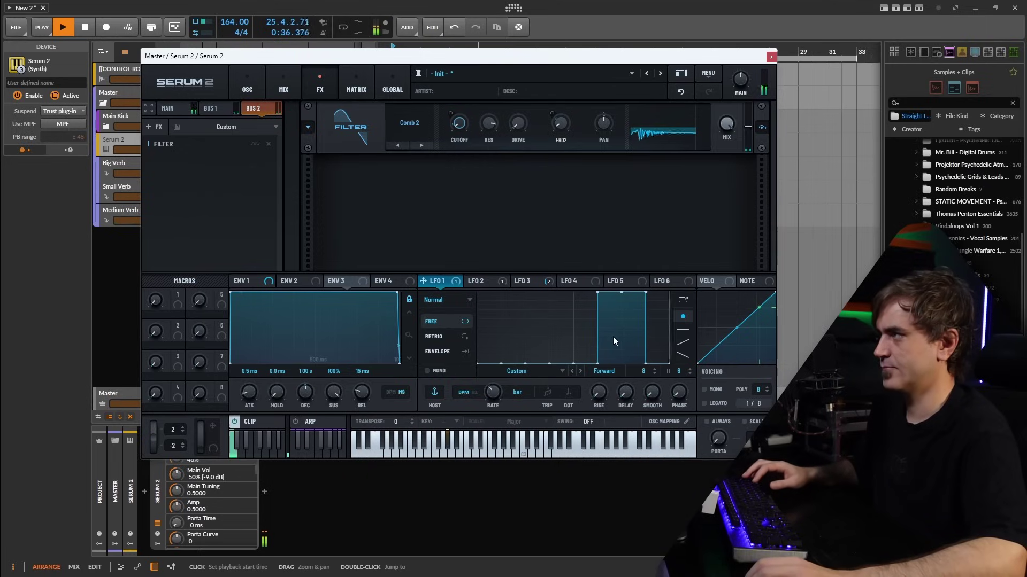
left_click_drag(613, 335, 601, 402)
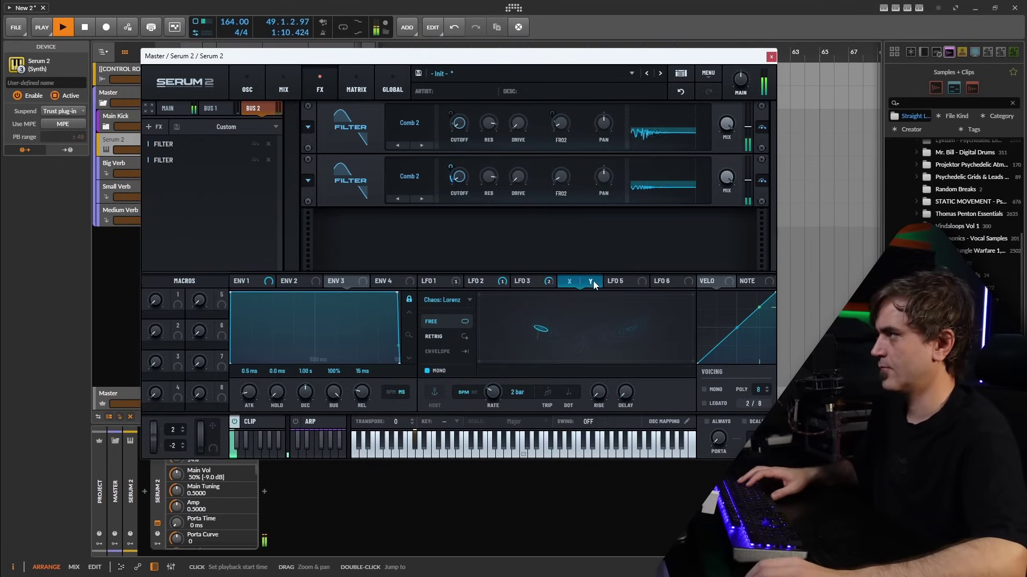
Assign LFO 4's Y output to the second comb filter's second frequency and check LFOs 3 and 4.
left_click_drag(592, 283, 559, 179)
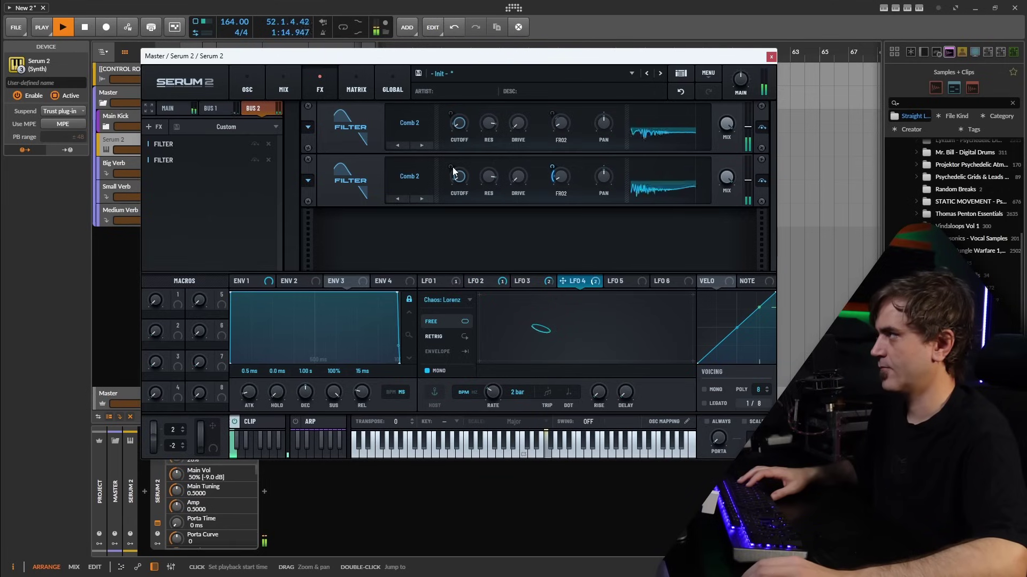
left_click(530, 283)
left_click(584, 286)
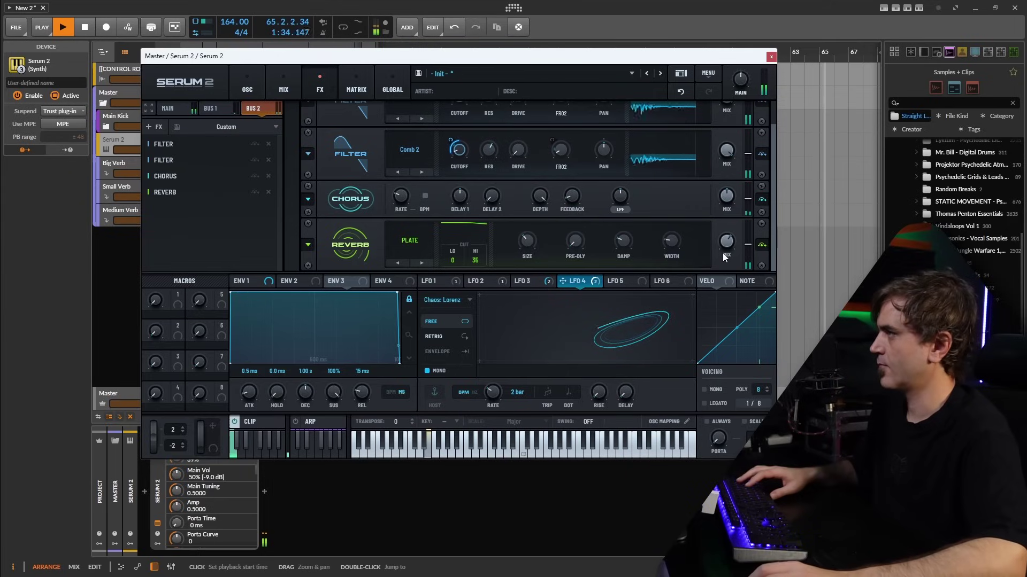
mouse_move(725, 259)
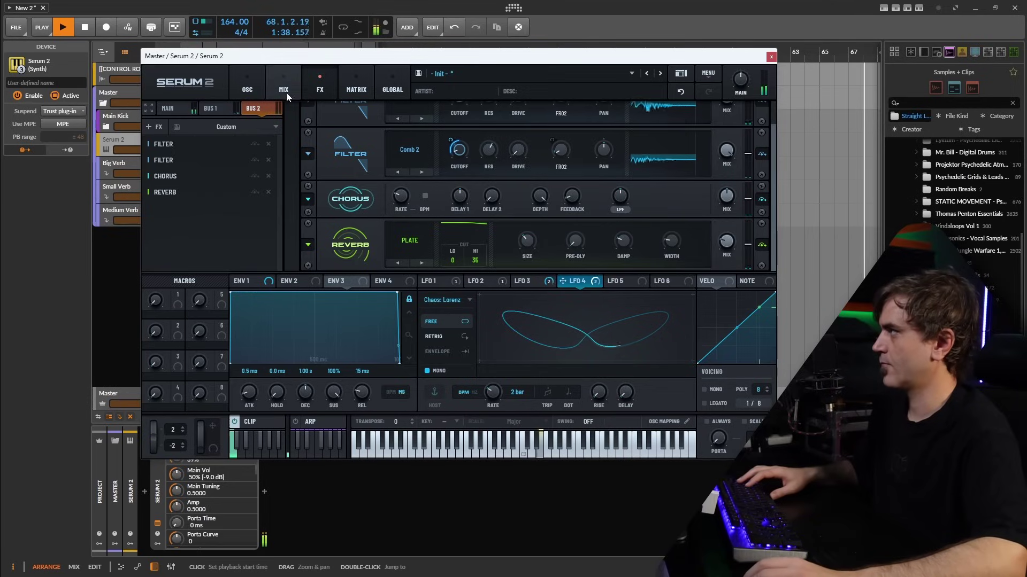
Show Bus 1's delay, stop playback and set LFO 1 to S&H at a 1/16 rate in Retrig mode.
left_click(219, 107)
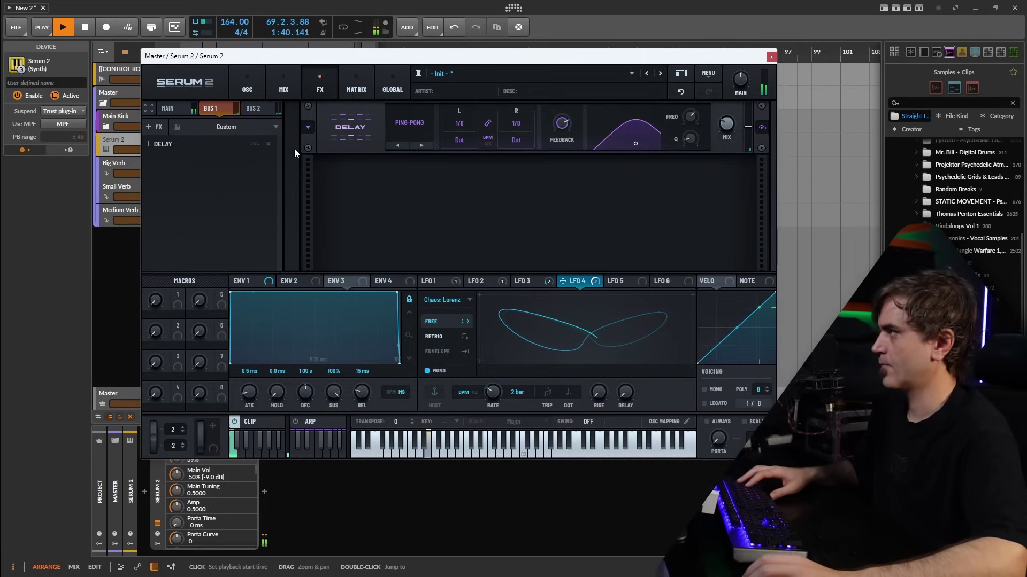
mouse_move(726, 125)
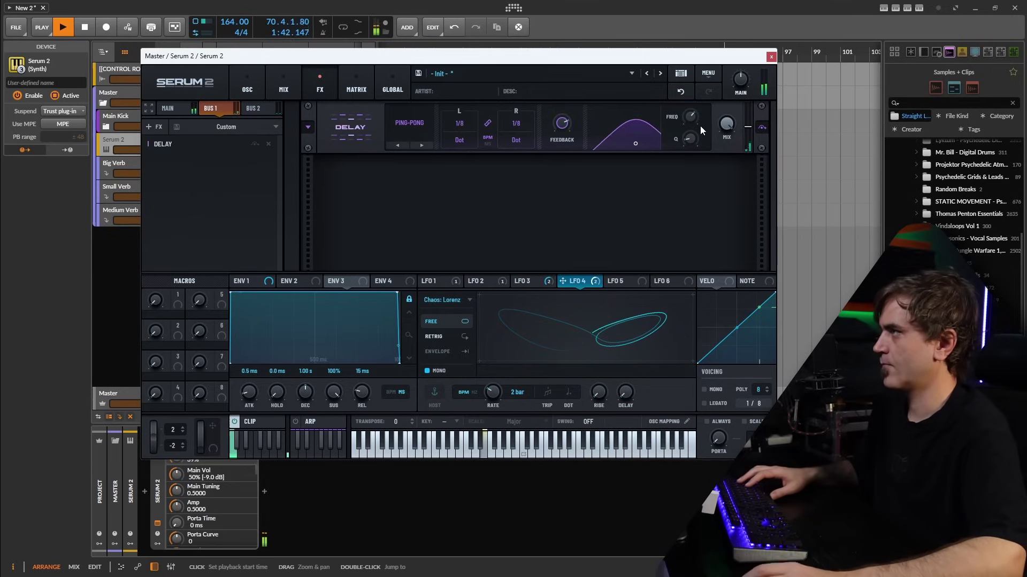
left_click(450, 284)
key("space")
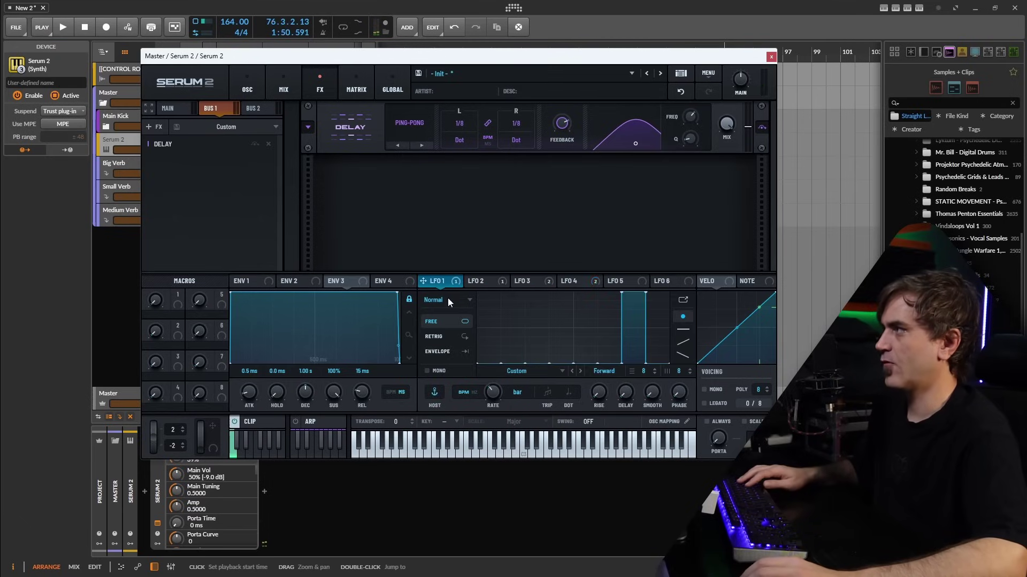
left_click(448, 298)
left_click(447, 362)
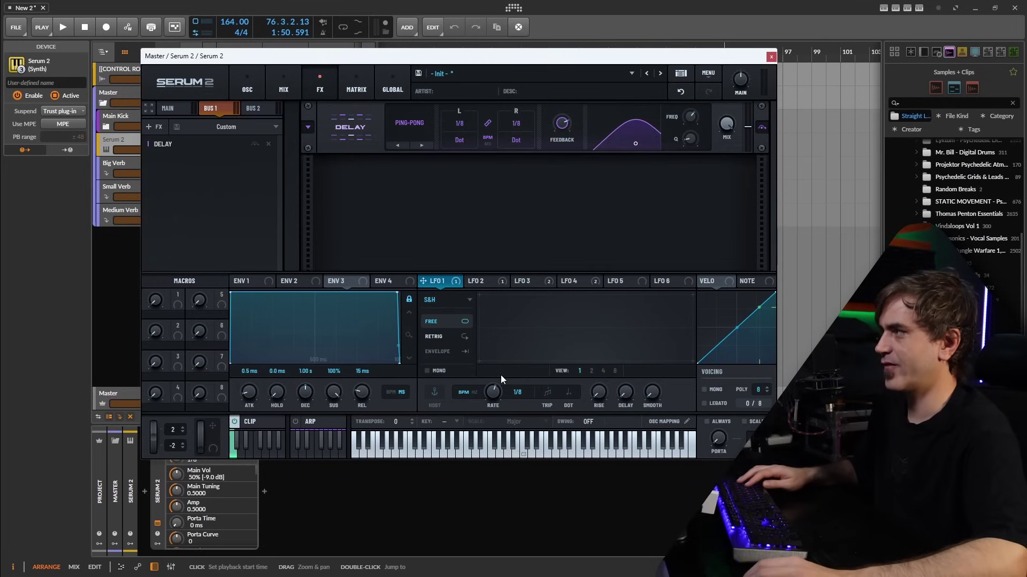
left_click_drag(501, 376, 502, 372)
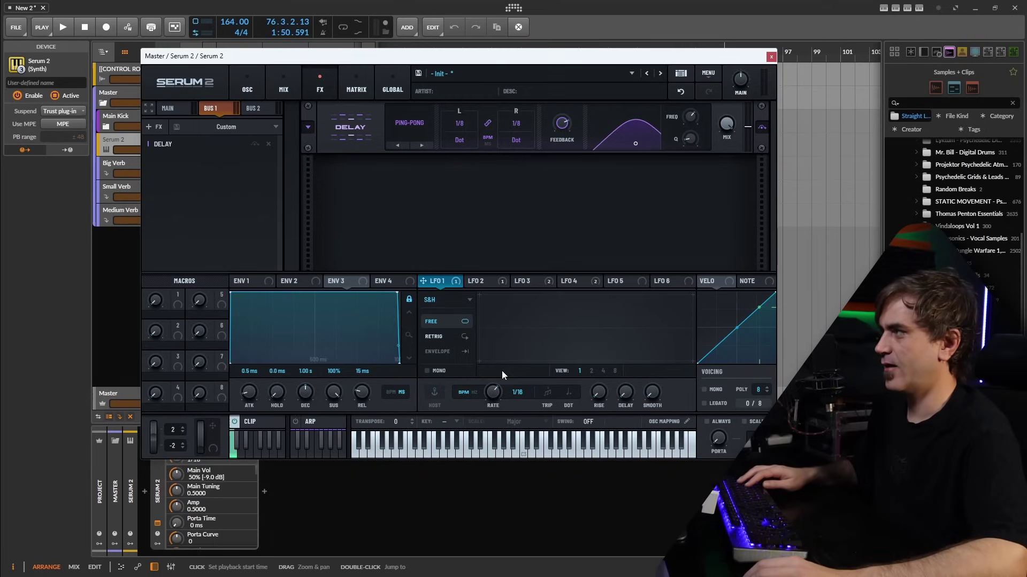
left_click(427, 337)
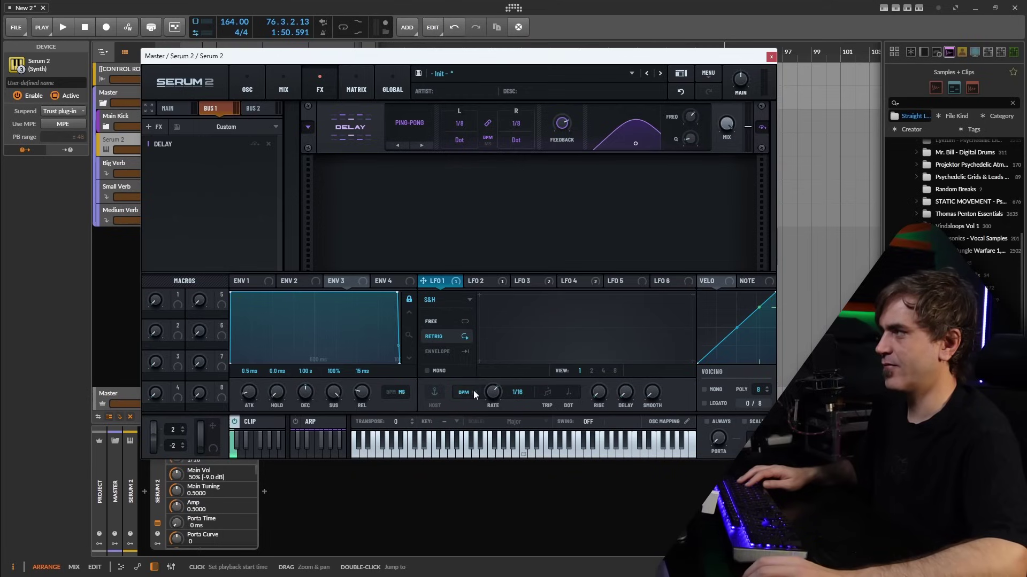
Set LFO 2 to S&H in Retrig mode with its rate in Hz at 0.000, and play the loop.
left_click(475, 281)
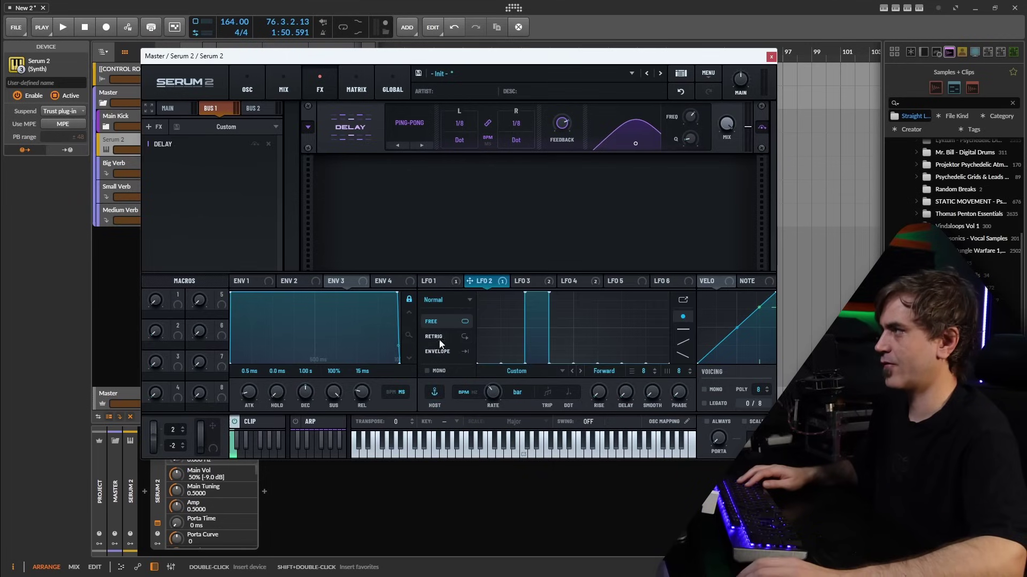
left_click(437, 340)
left_click(475, 393)
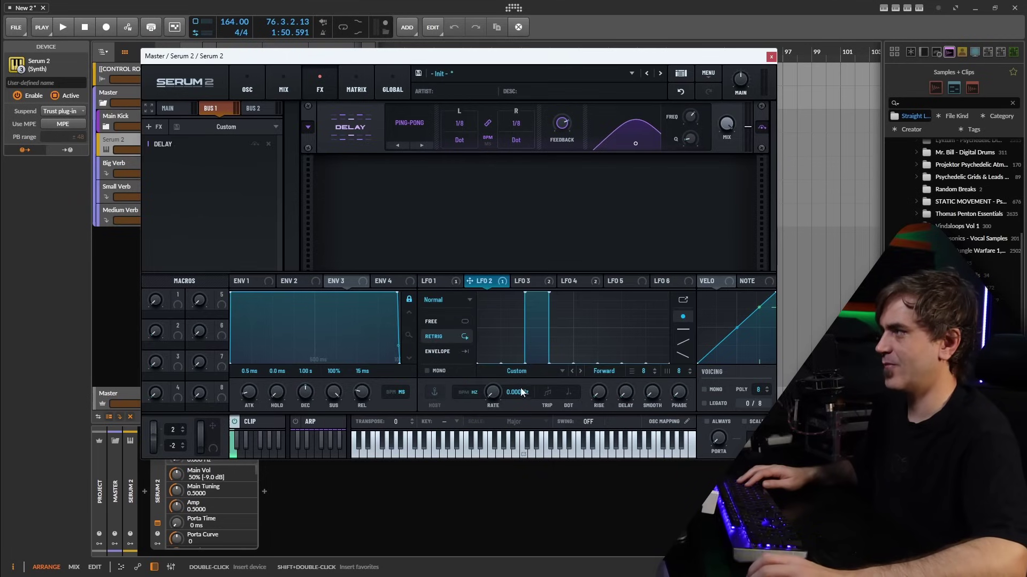
left_click(455, 310)
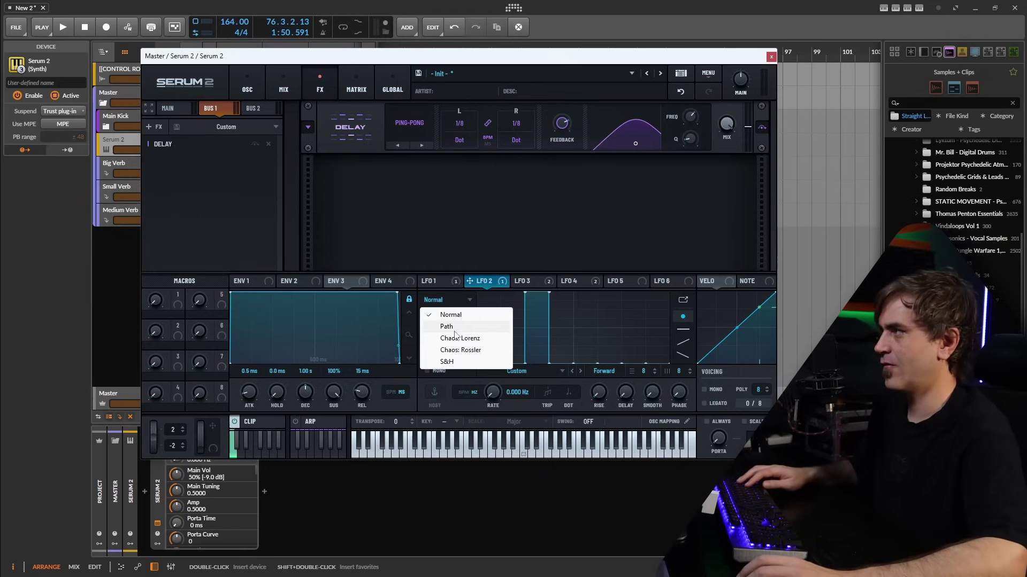
left_click(444, 362)
key("space")
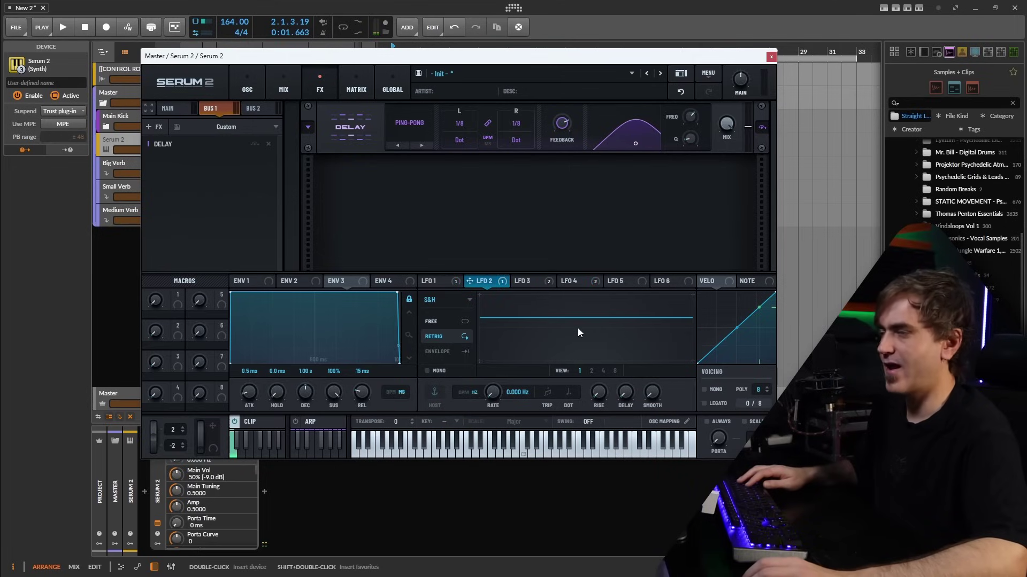
key("space")
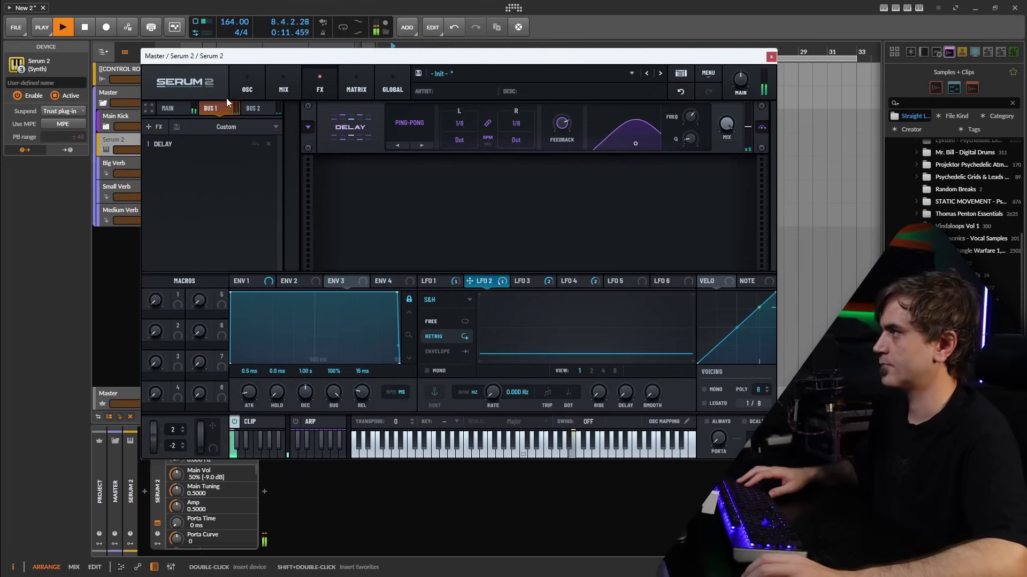
Audition oscillator A's sample at different scan rates during playback, from 200% down to negative rates around -112%.
left_click(244, 81)
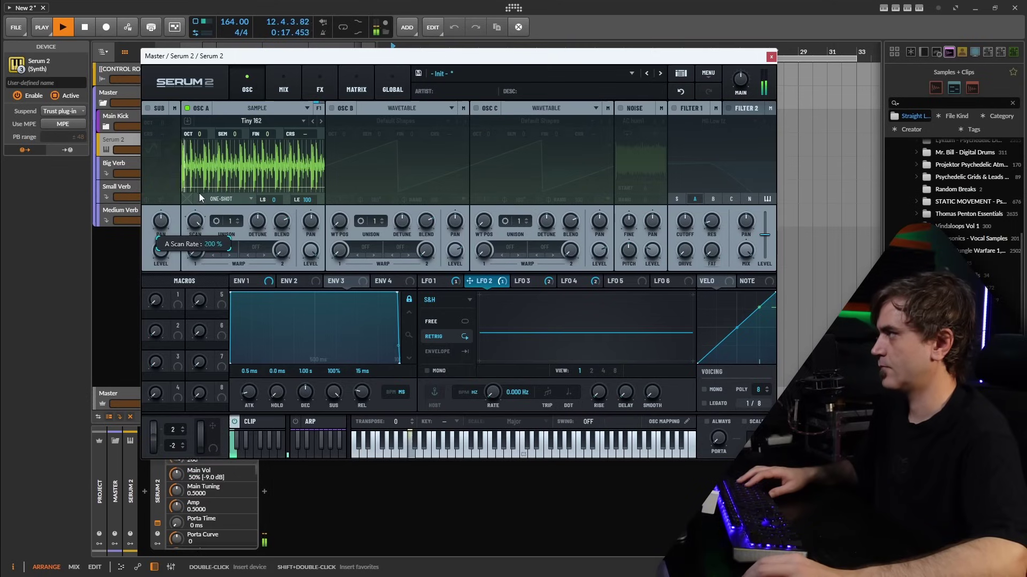
double_click(195, 223)
key("Return")
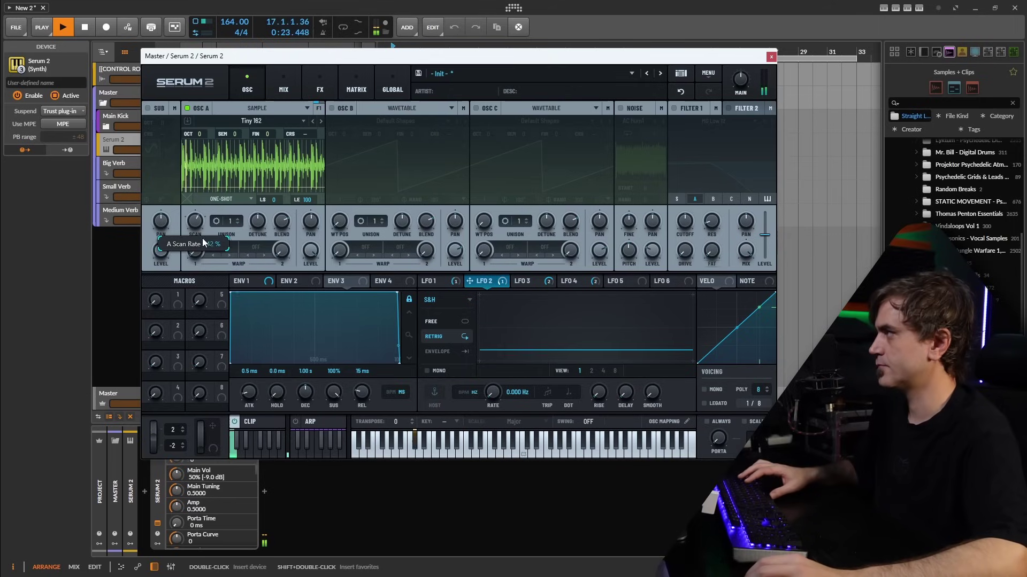
left_click_drag(201, 283, 216, 187)
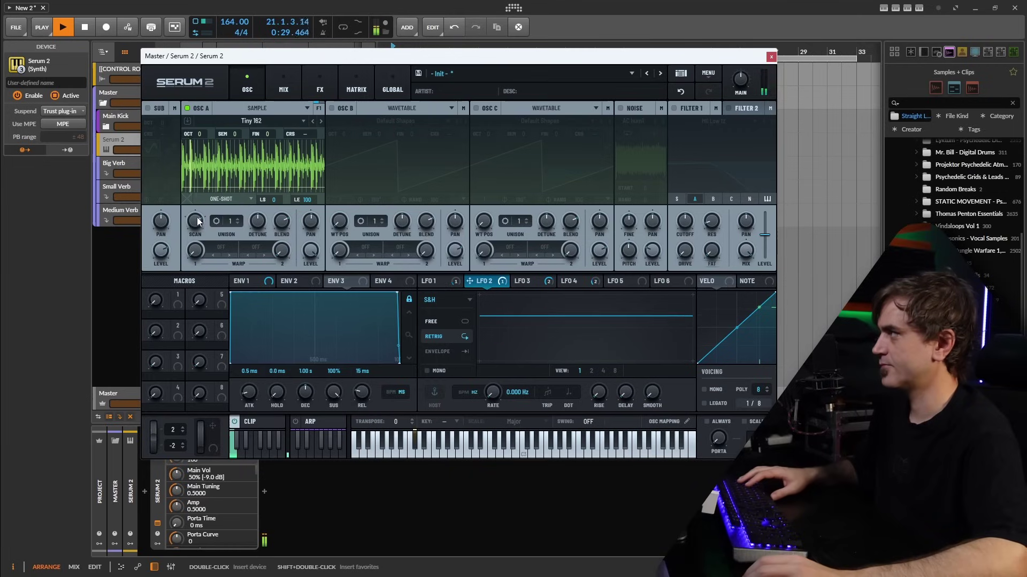
double_click(196, 252)
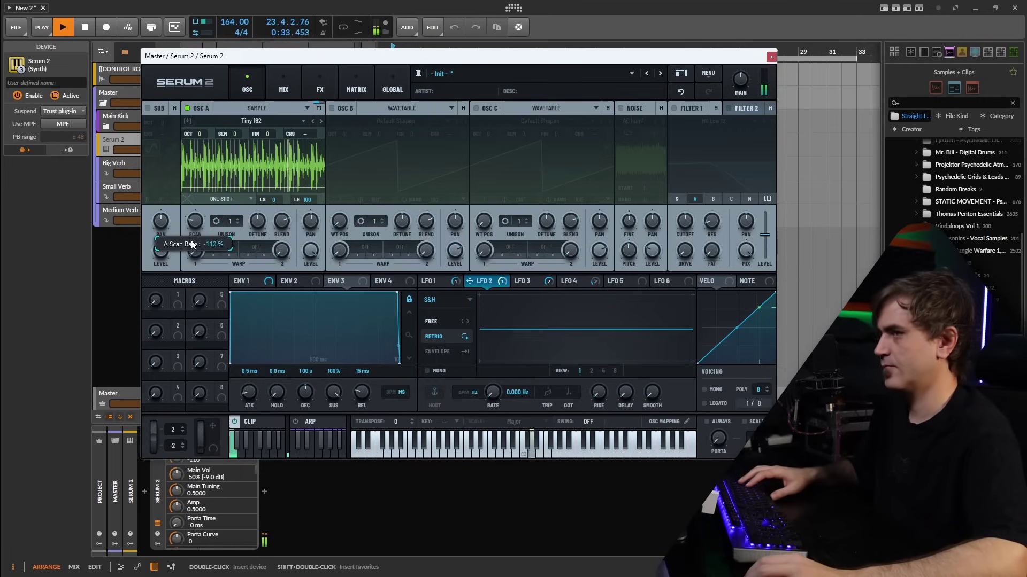
left_click_drag(195, 250, 191, 223)
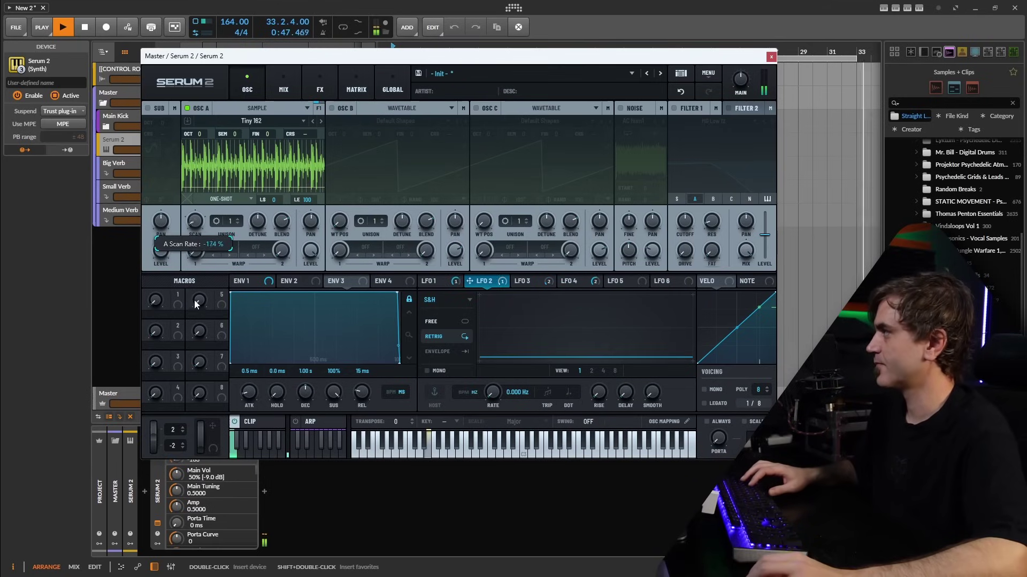
mouse_move(197, 255)
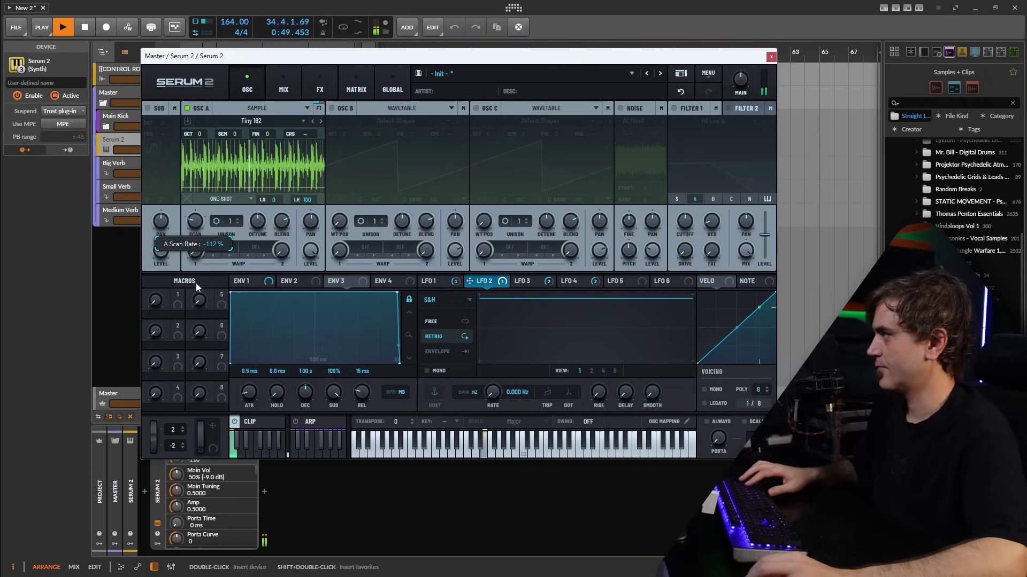